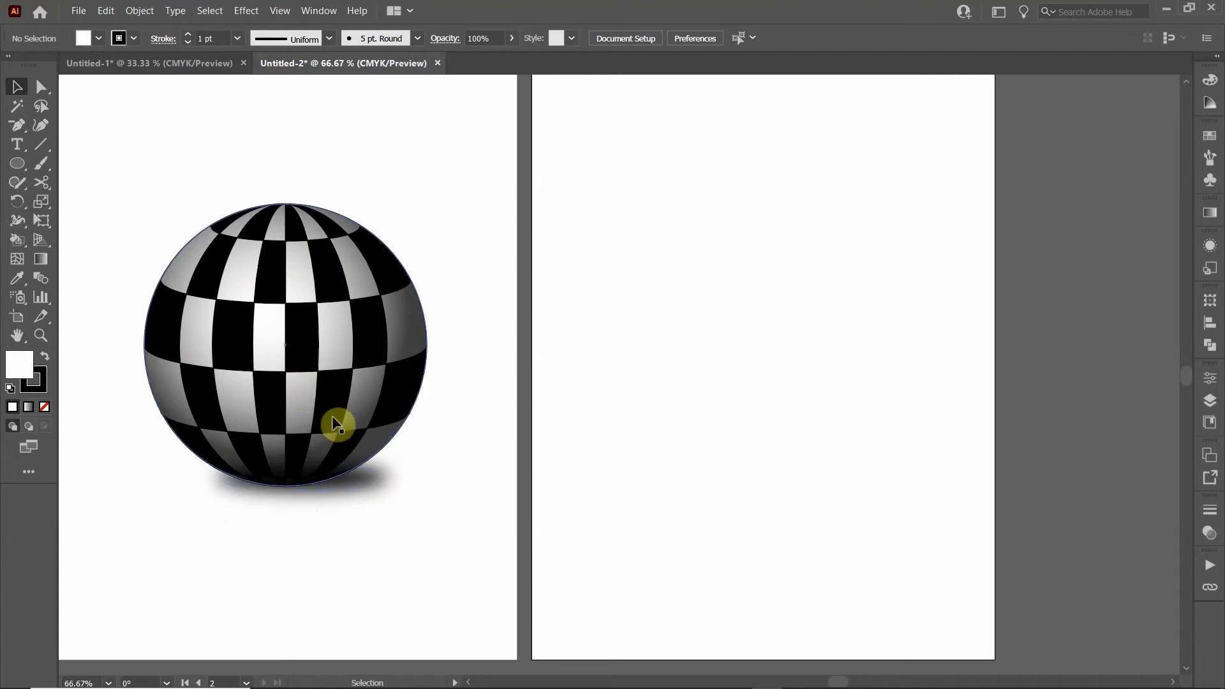
Draw a large circle with the Ellipse tool in the middle of the empty second artboard, then deselect it
left_click(17, 165)
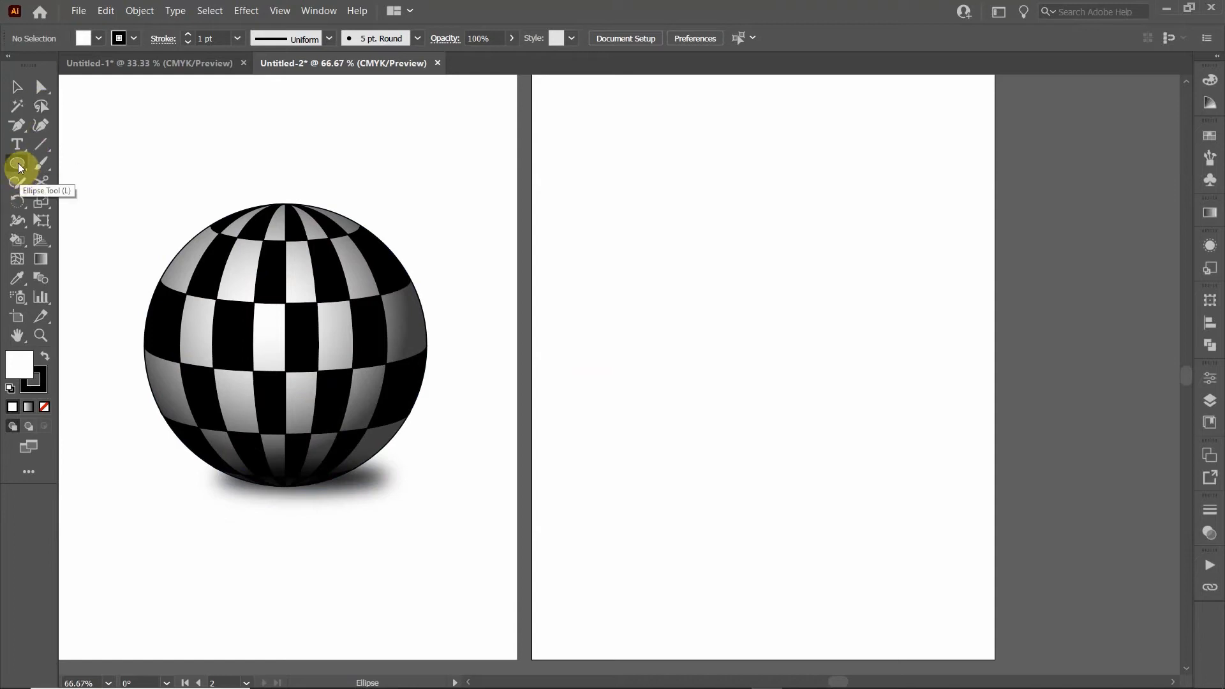
left_click(21, 168)
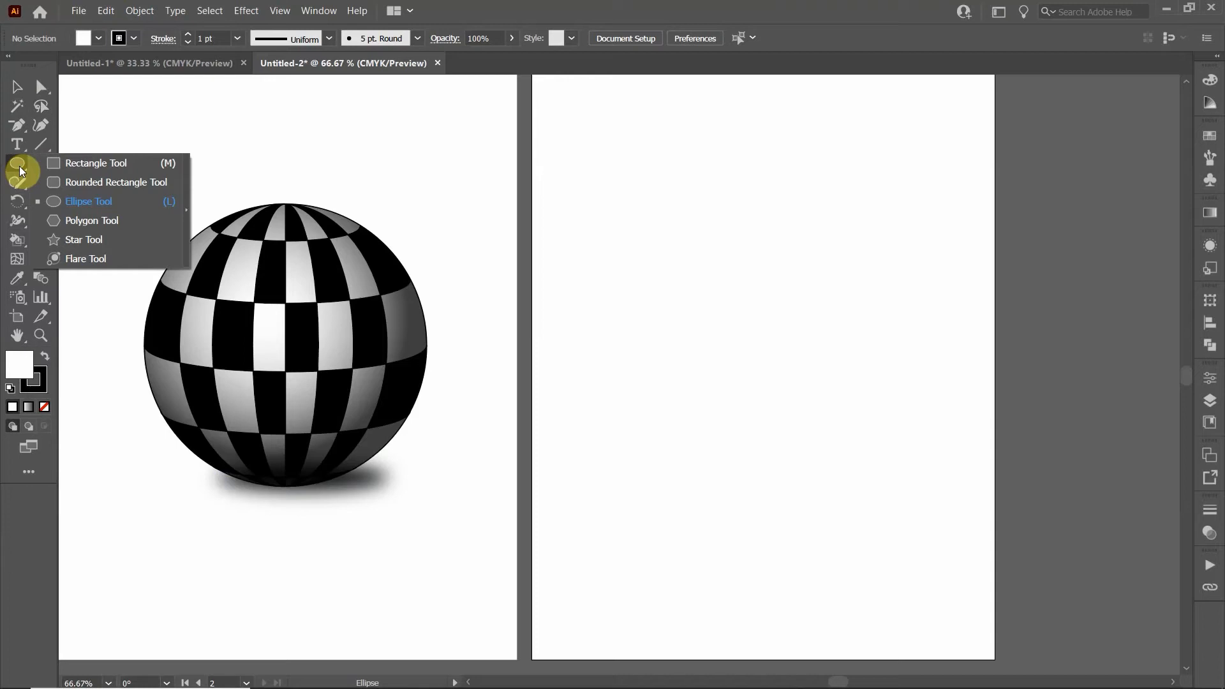
left_click(99, 201)
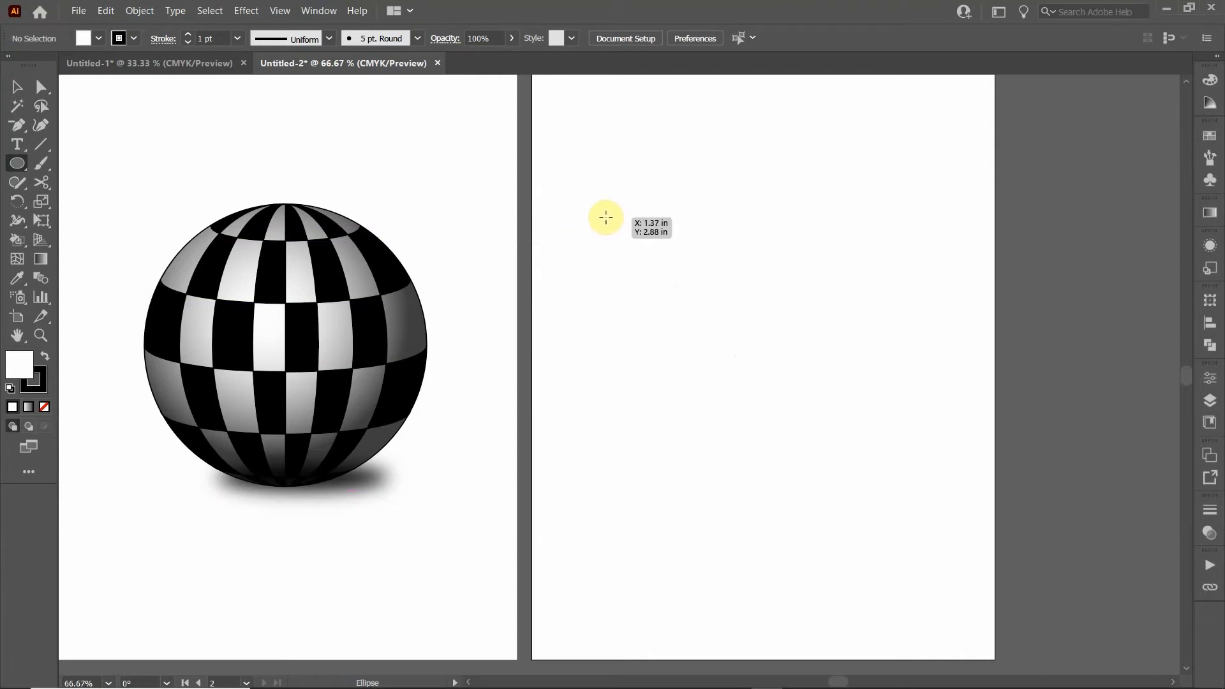
left_click_drag(606, 217, 854, 433)
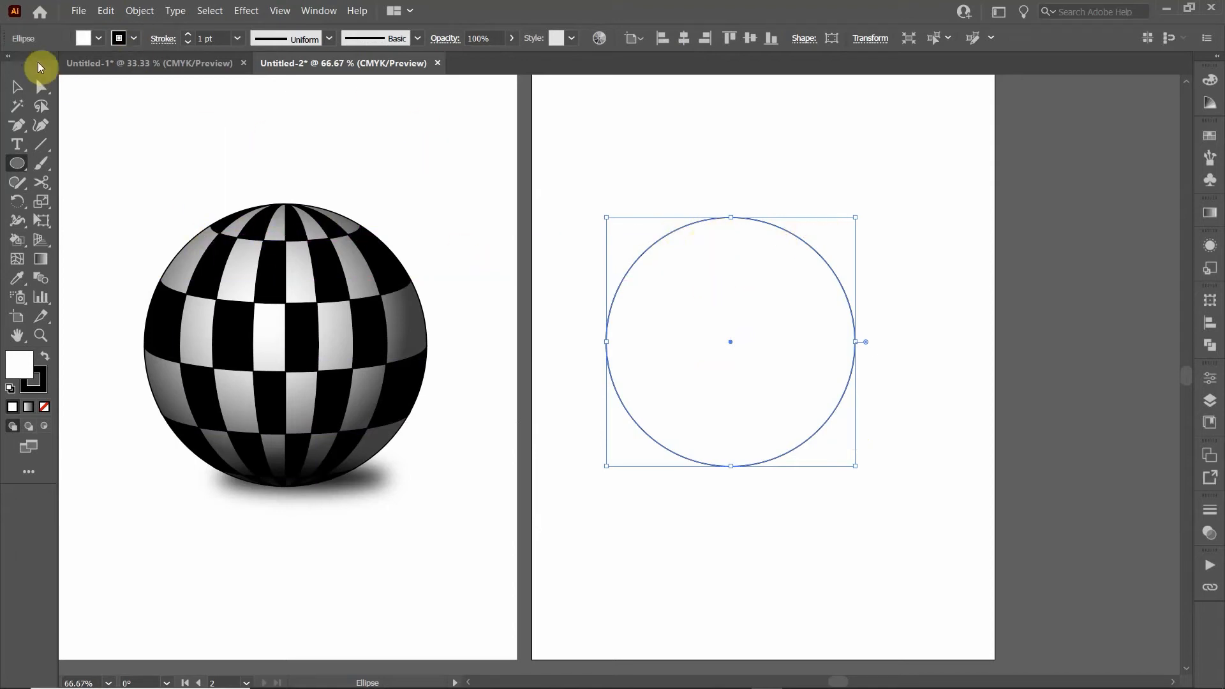
left_click(16, 92)
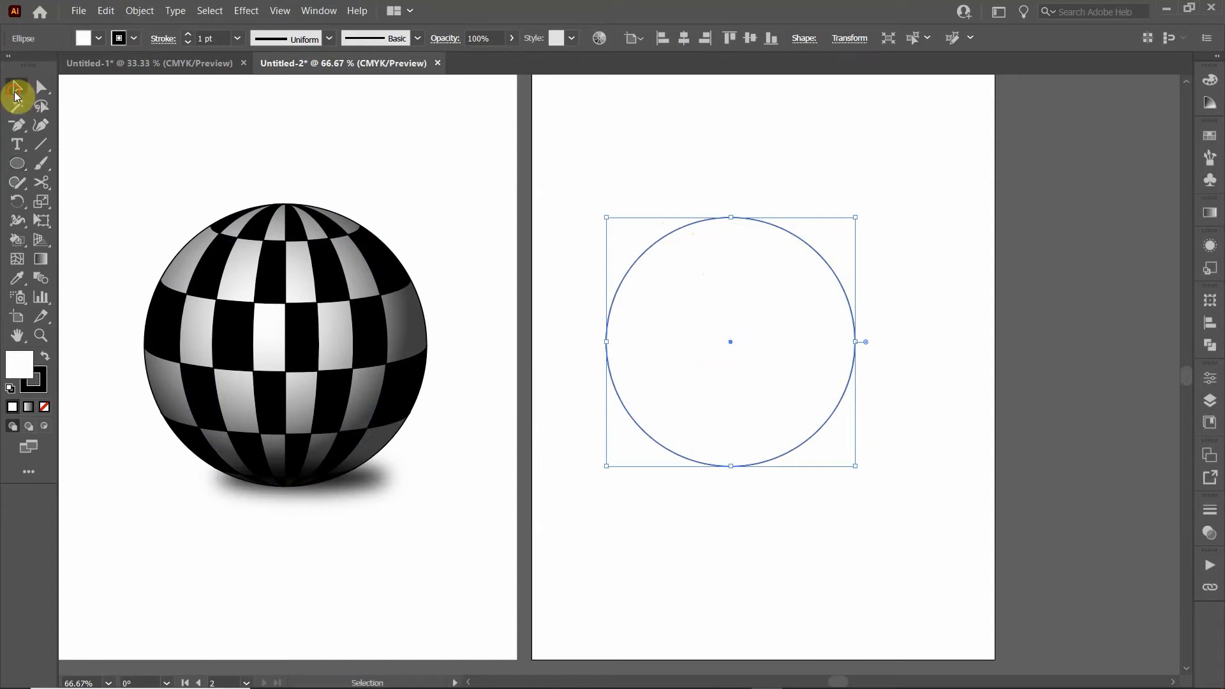
left_click(594, 113)
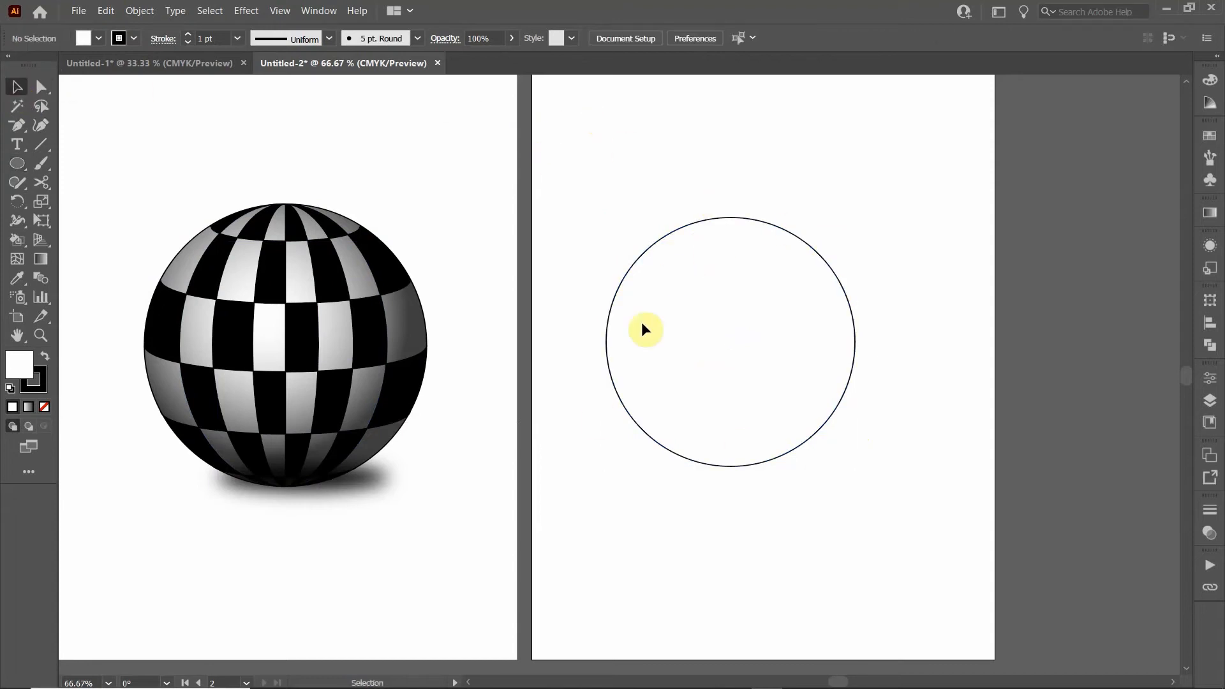
Draw a flat horizontal ellipse about 2.67 in wide and 0.36 in high across the upper part of the circle
left_click(17, 164)
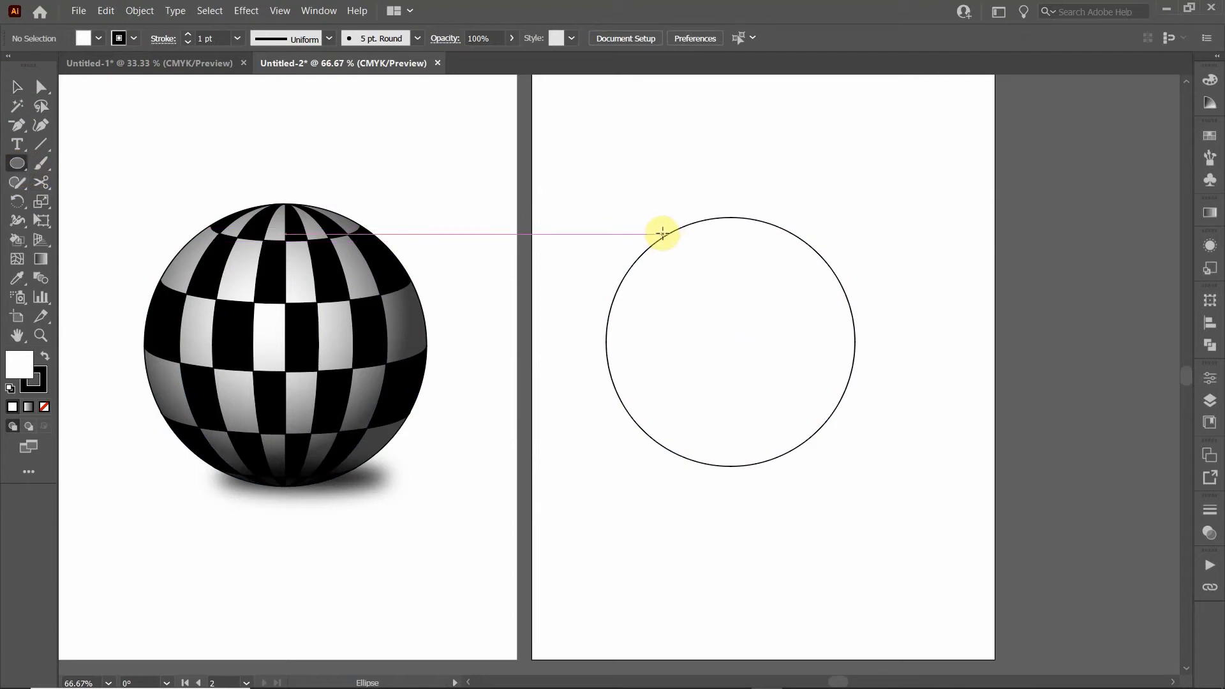
left_click_drag(660, 238, 806, 258)
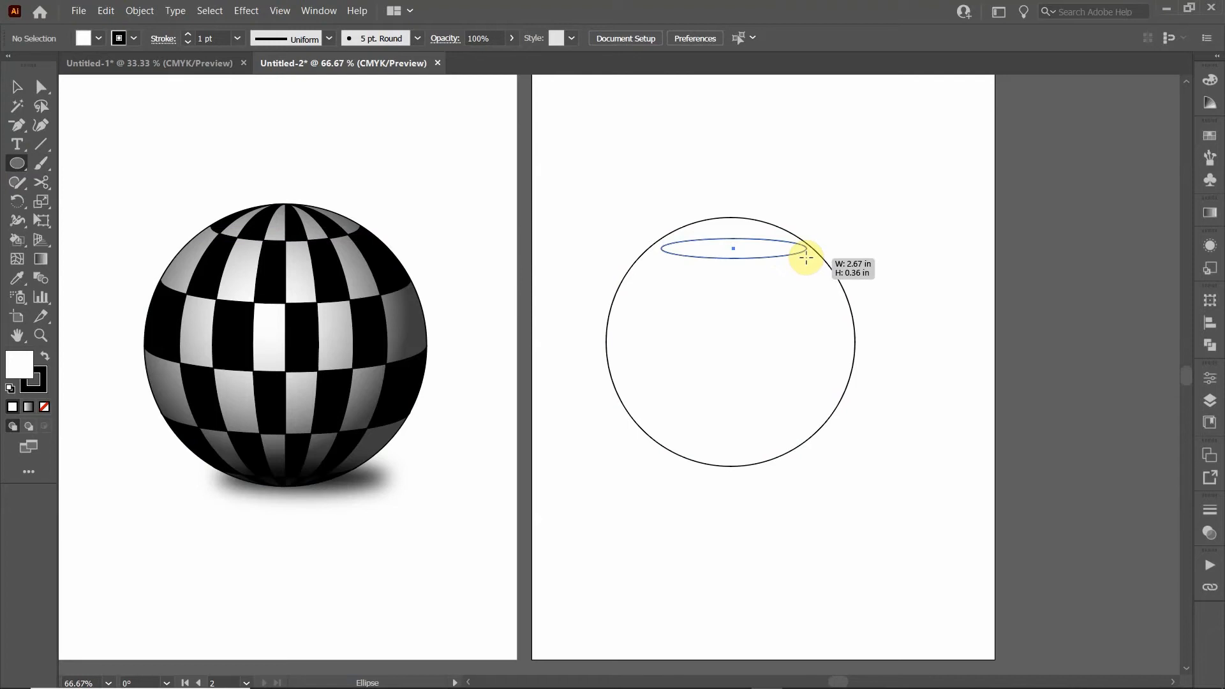
left_click_drag(805, 258, 807, 258)
left_click_drag(807, 258, 808, 256)
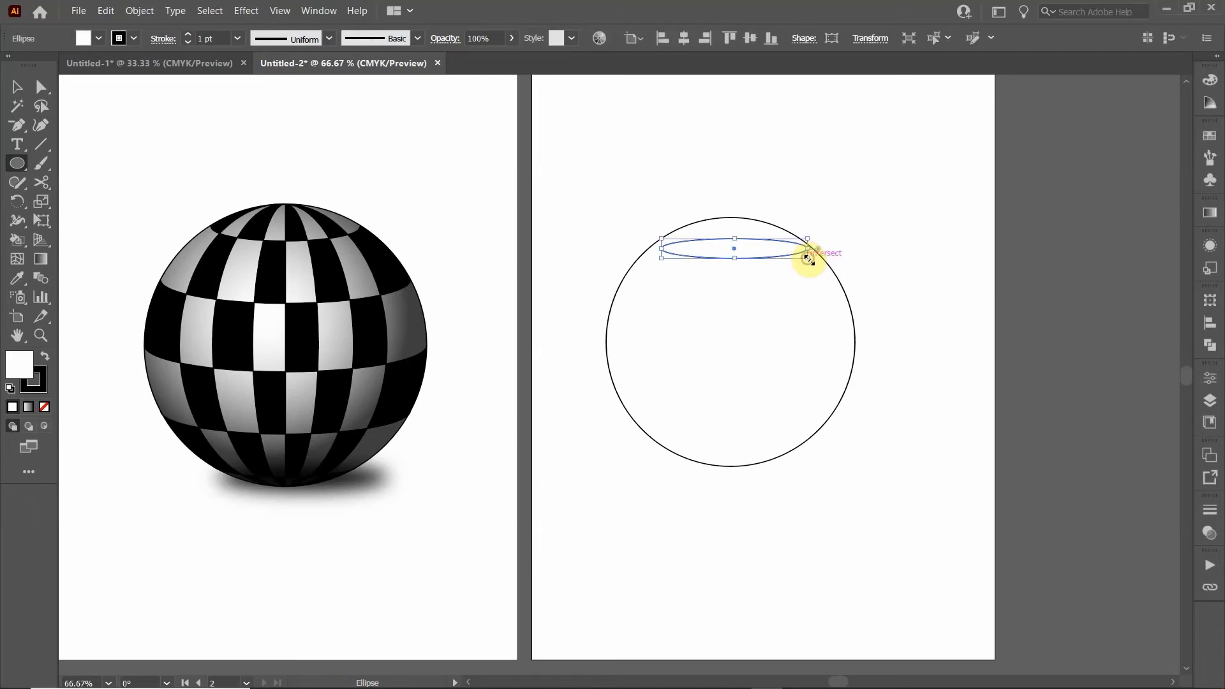
left_click(12, 93)
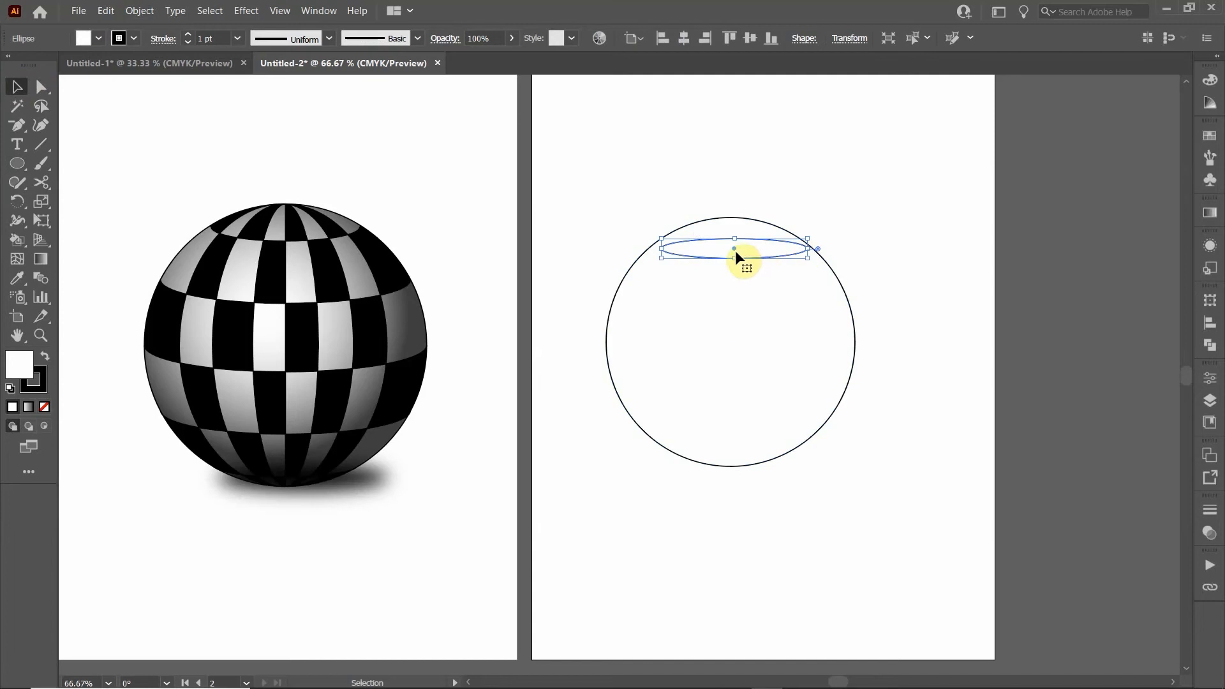
Move the flat ellipse up so it is centred in the circle with both ends touching the circle's outline
scroll(739, 256, "up", 3)
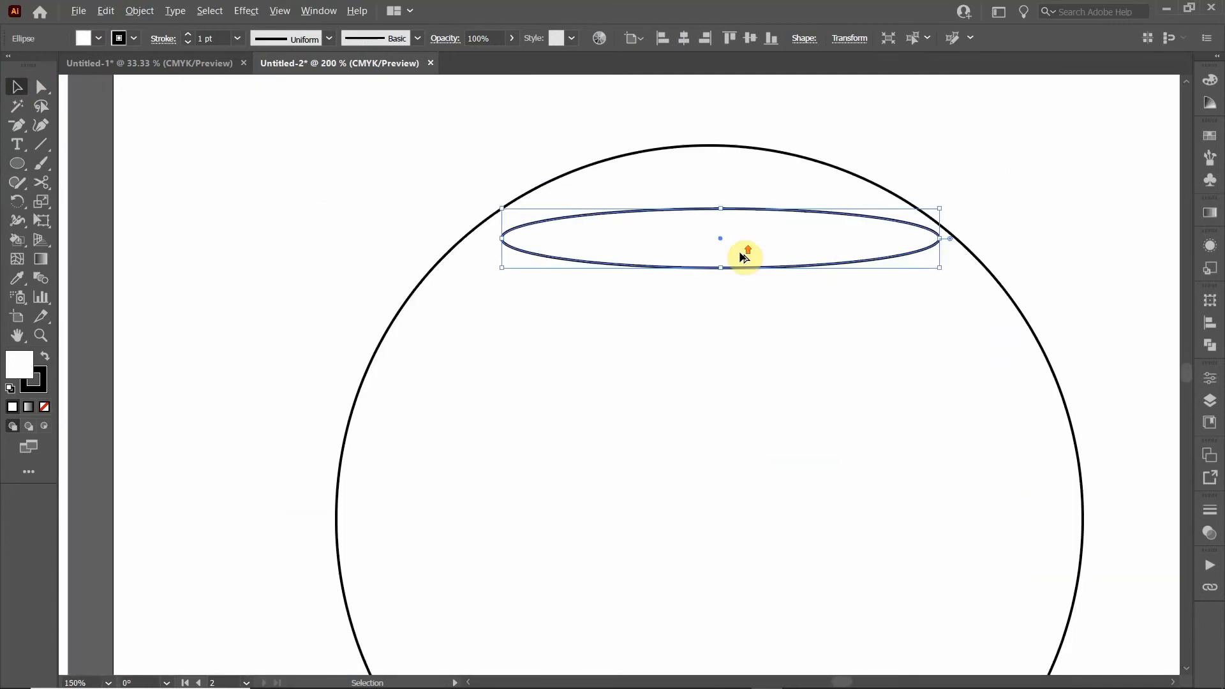
scroll(743, 257, "up", 1)
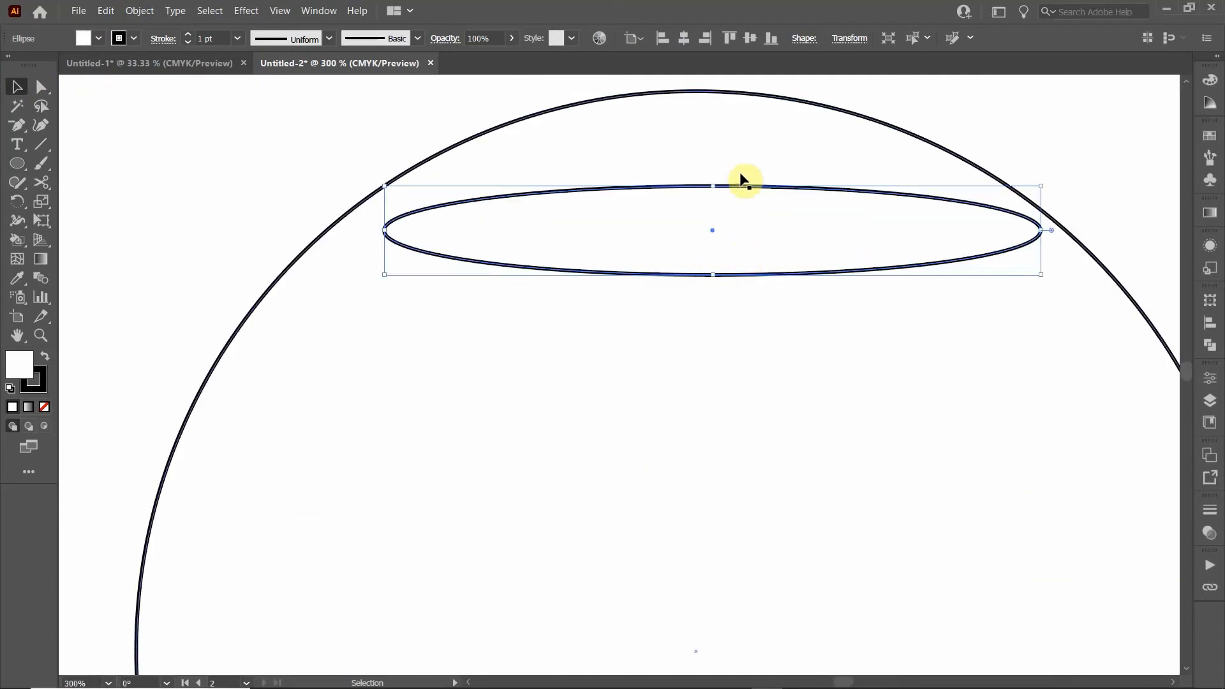
left_click_drag(752, 188, 733, 158)
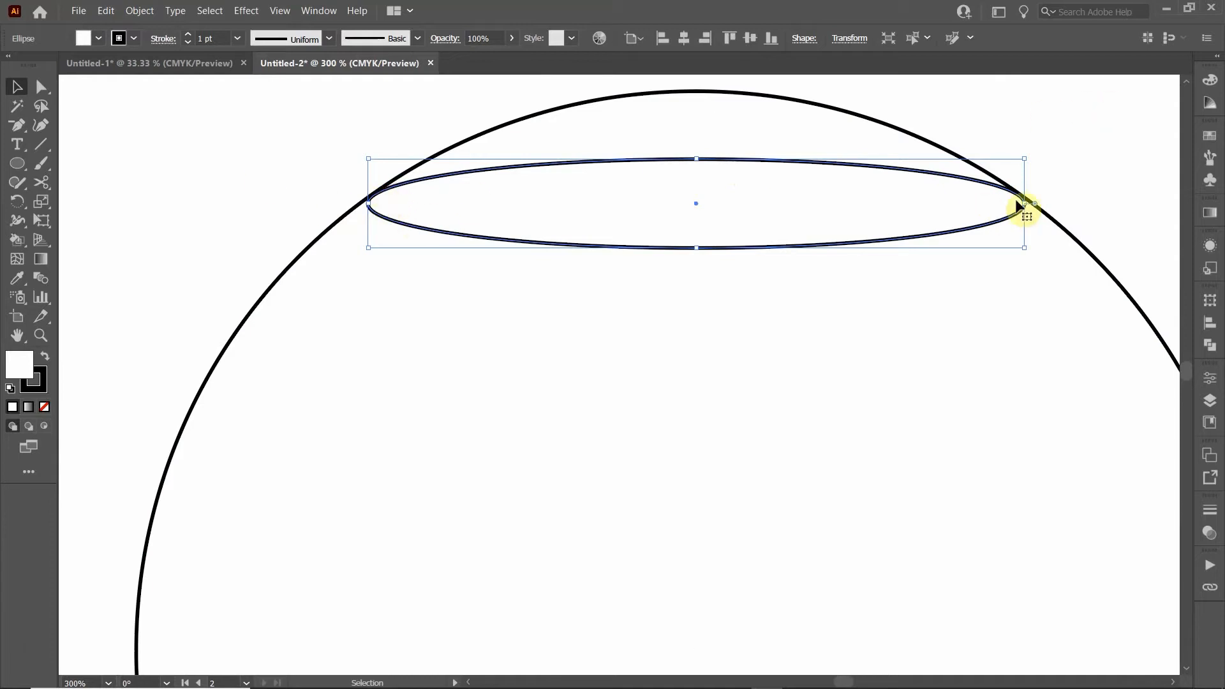
left_click_drag(980, 183, 925, 172)
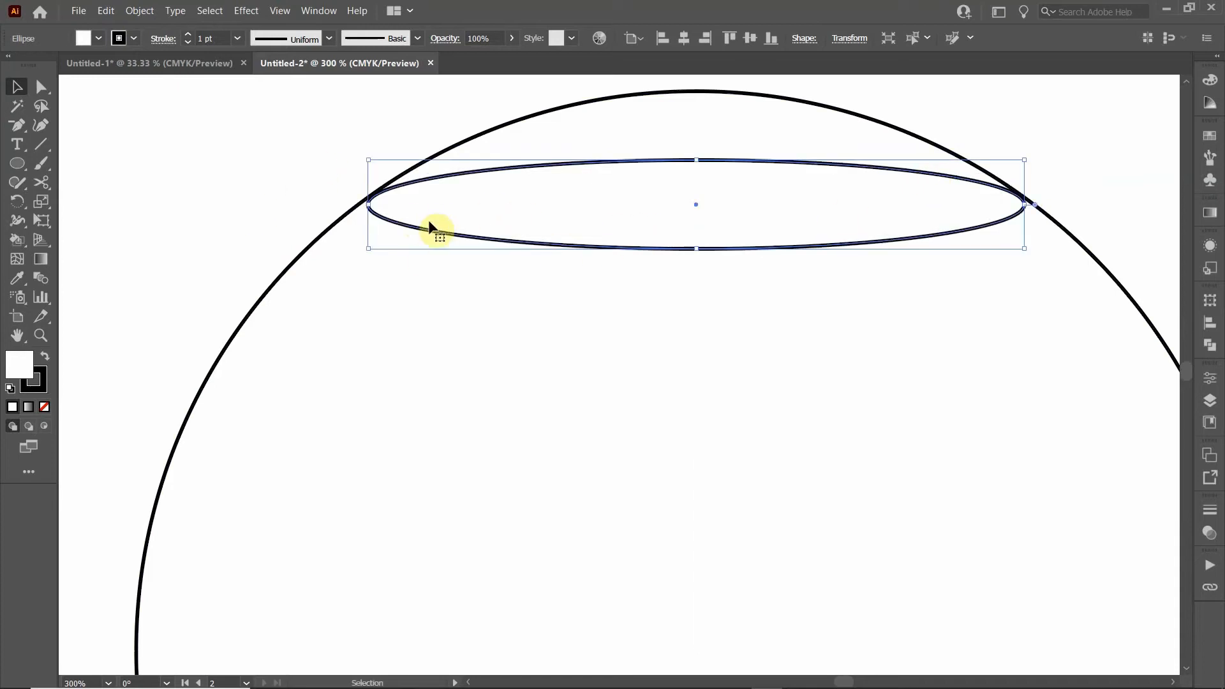
Remove the fill from both the circle and the flat ellipse, leaving only their black outlines
left_click(293, 181)
left_click_drag(236, 132, 640, 391)
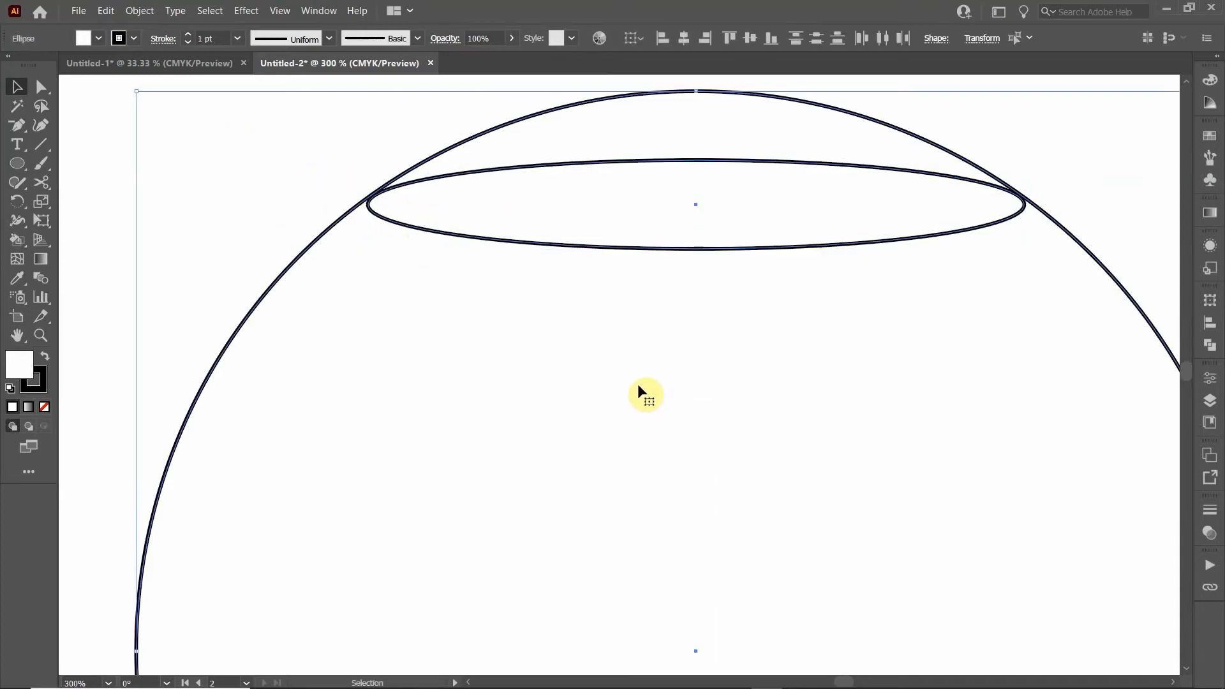
left_click(99, 38)
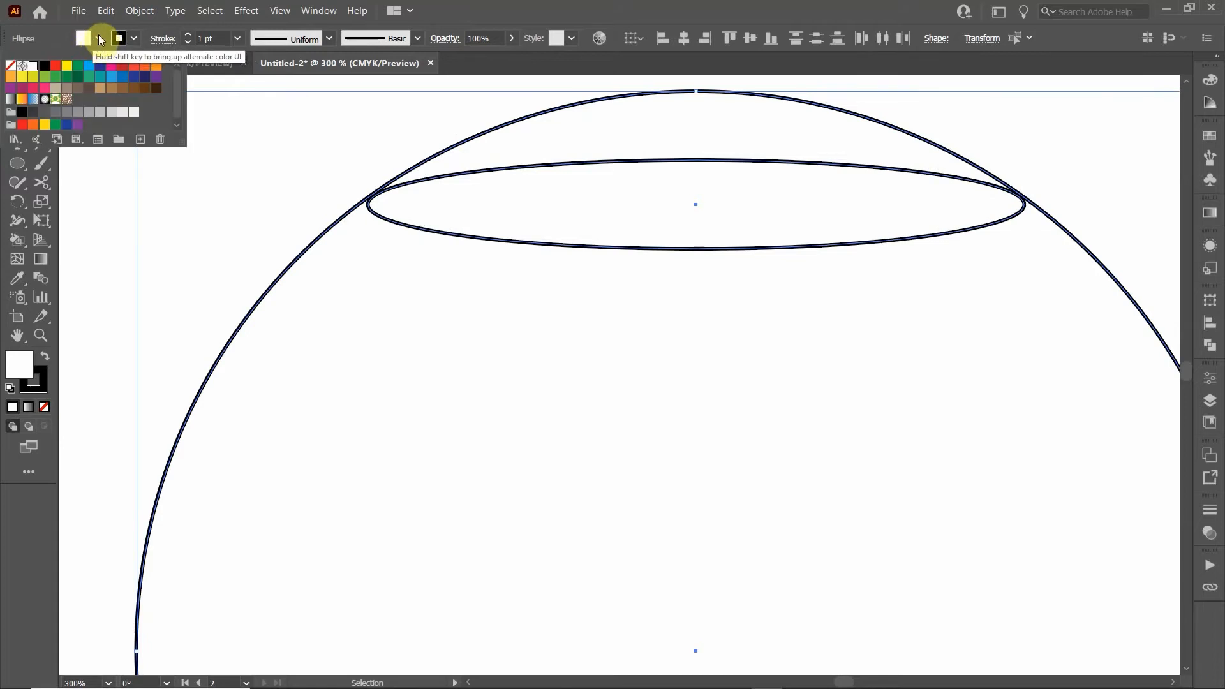
left_click(11, 70)
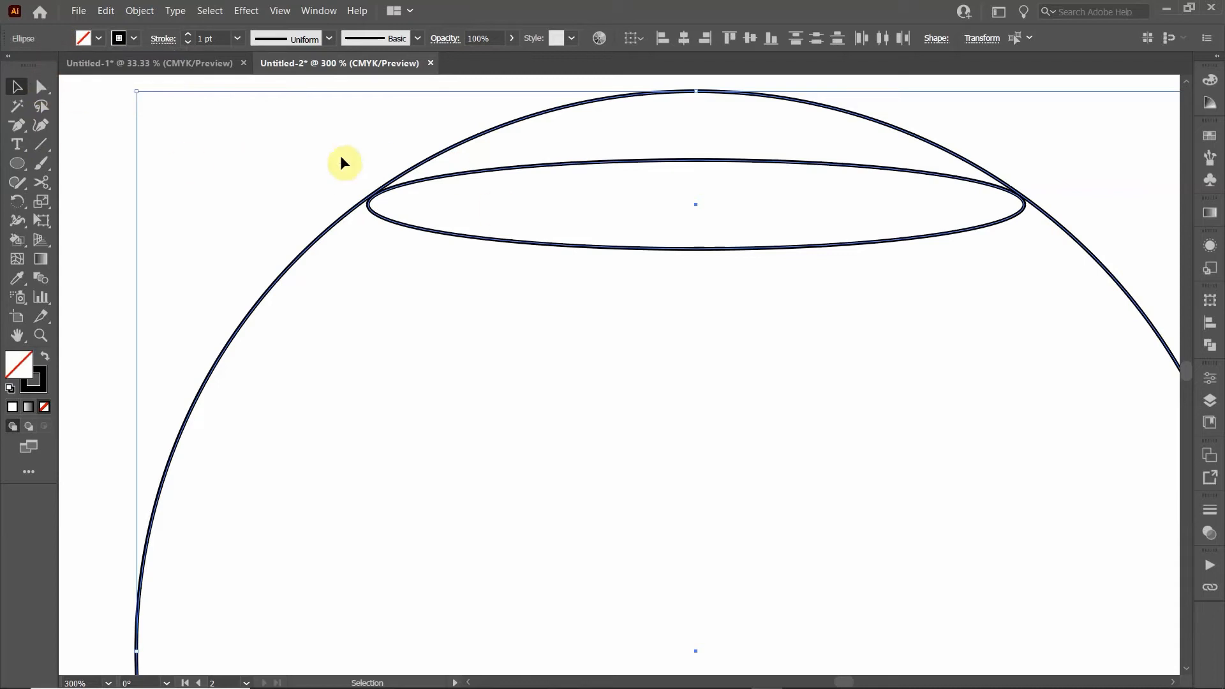
left_click(706, 257)
Duplicate the upper ellipse straight down to about the middle of the circle
scroll(722, 293, "down", 1)
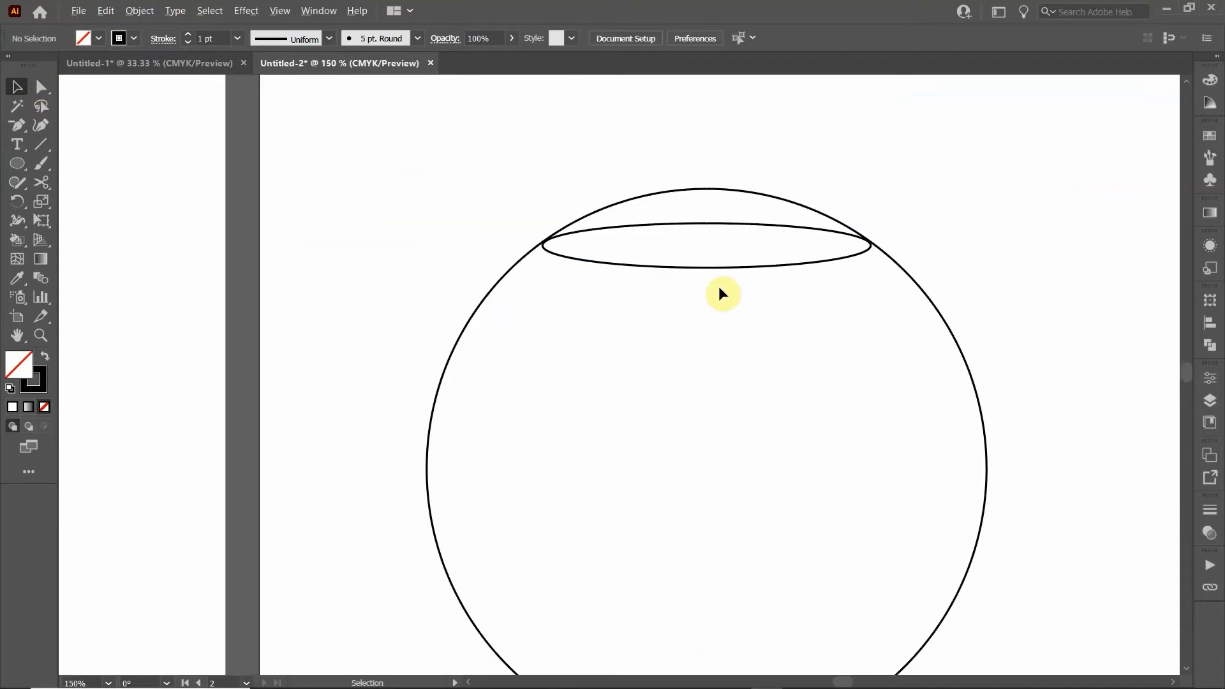
scroll(644, 391, "down", 2)
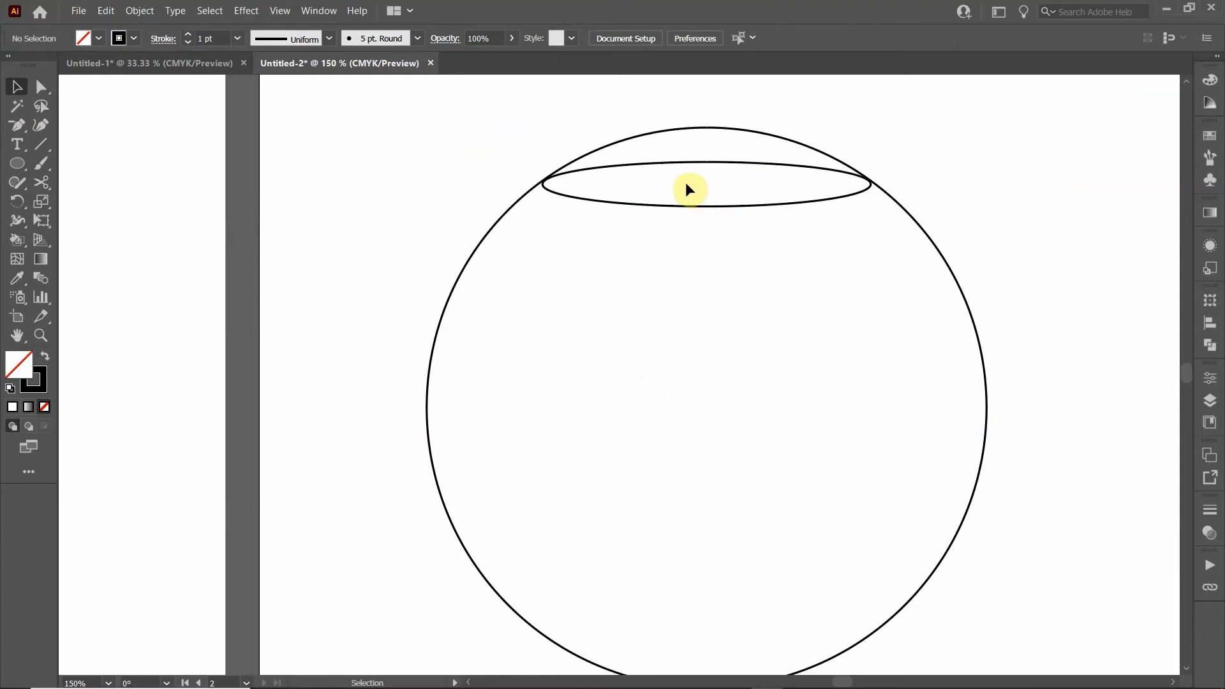
left_click(697, 207)
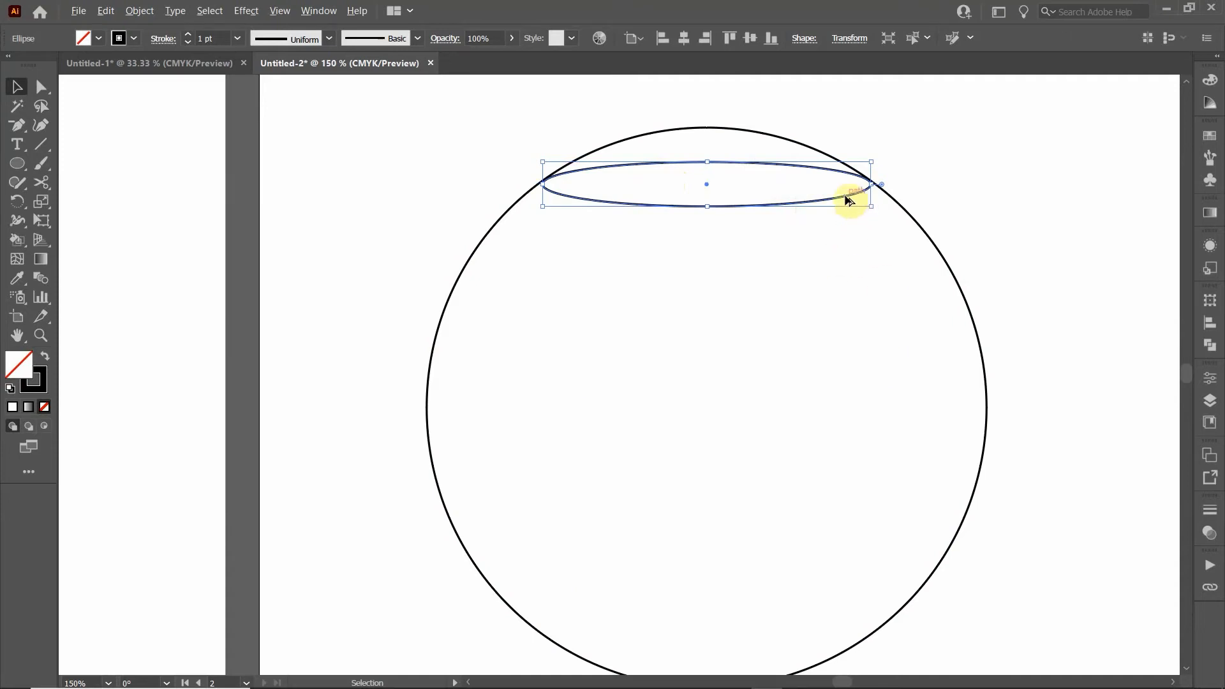
left_click_drag(844, 193, 848, 431)
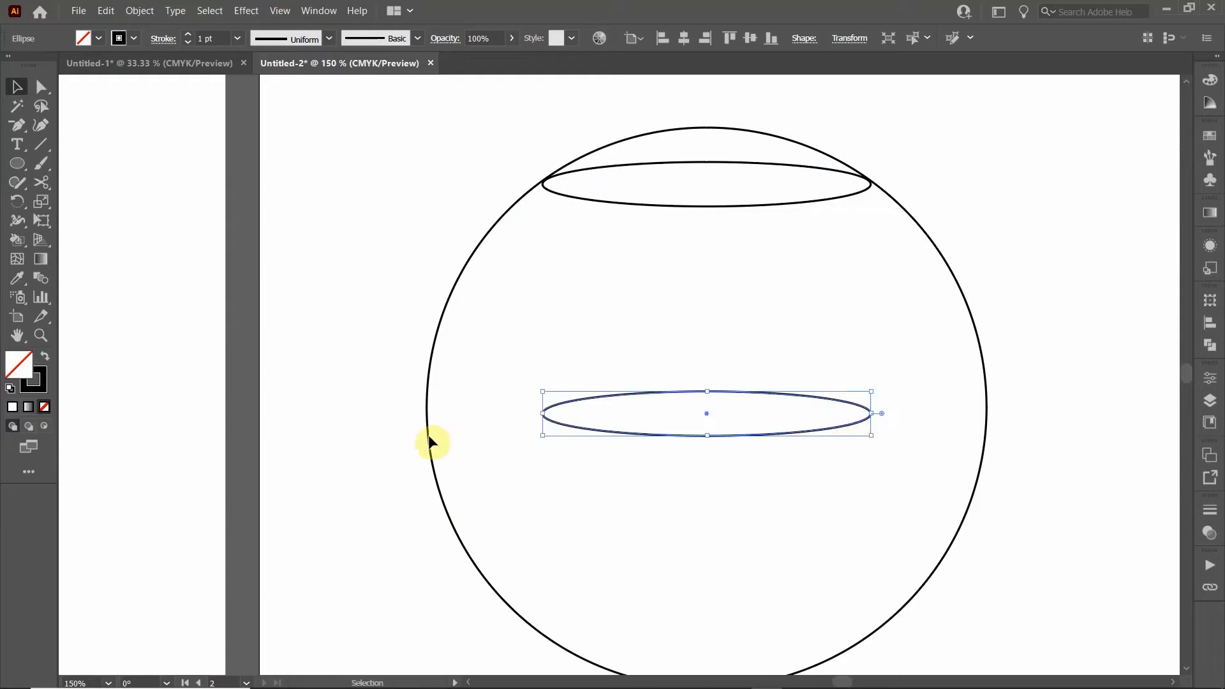
Vertically centre the copied ellipse and the circle on each other using the circle as key object
left_click(369, 398)
left_click_drag(309, 359, 1121, 468)
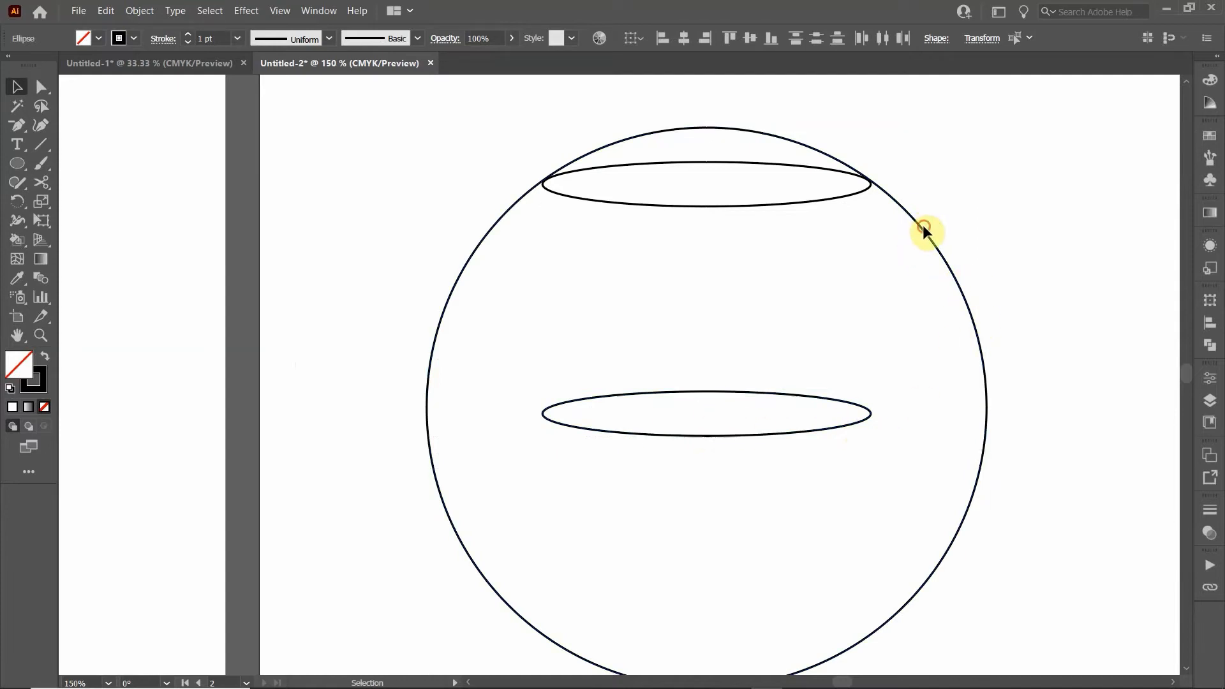
left_click(923, 227)
left_click_drag(410, 333, 1070, 482)
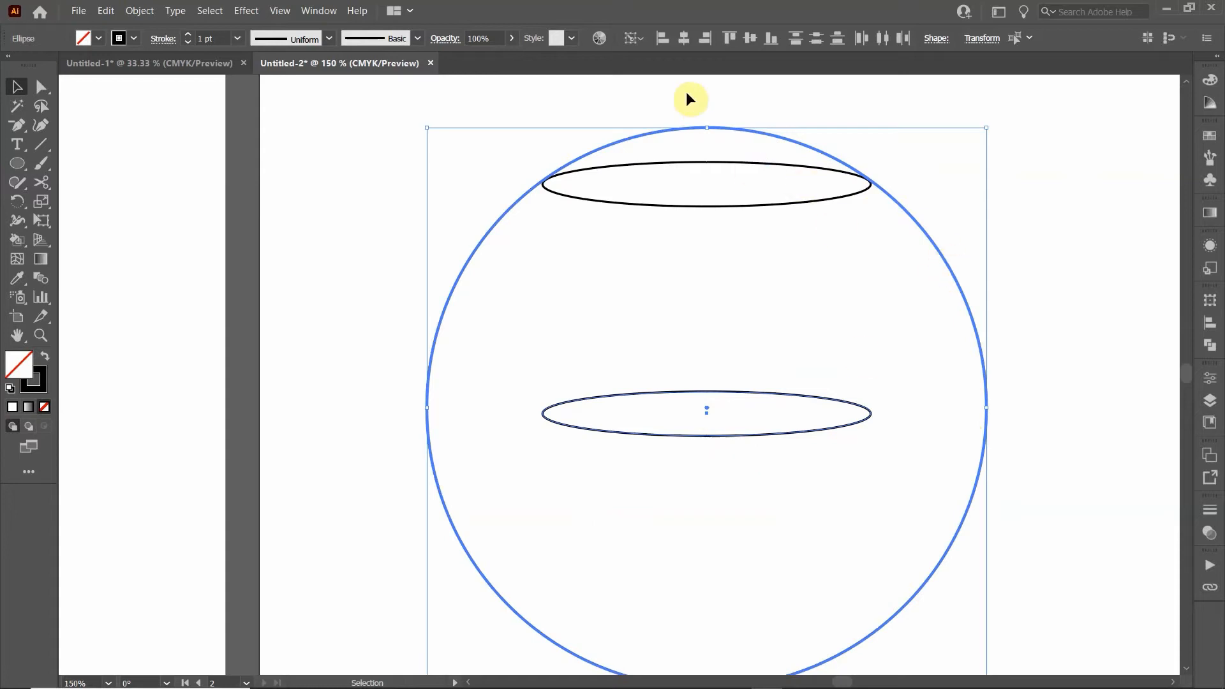
left_click(747, 39)
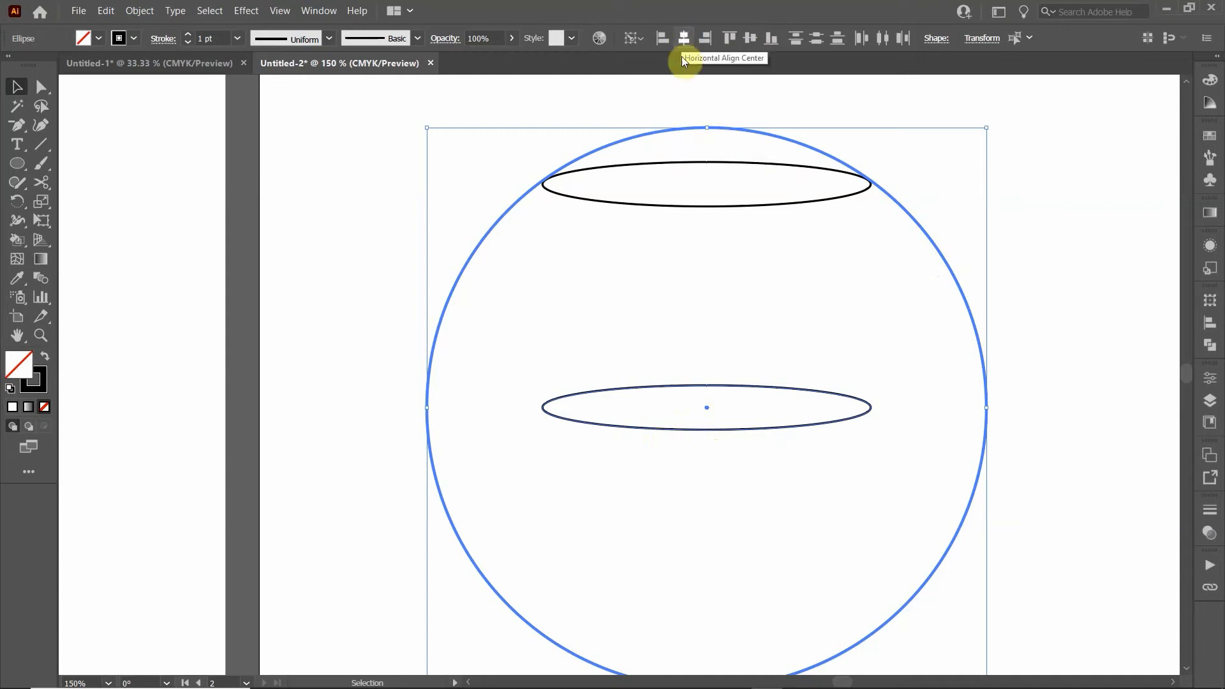
left_click(668, 340)
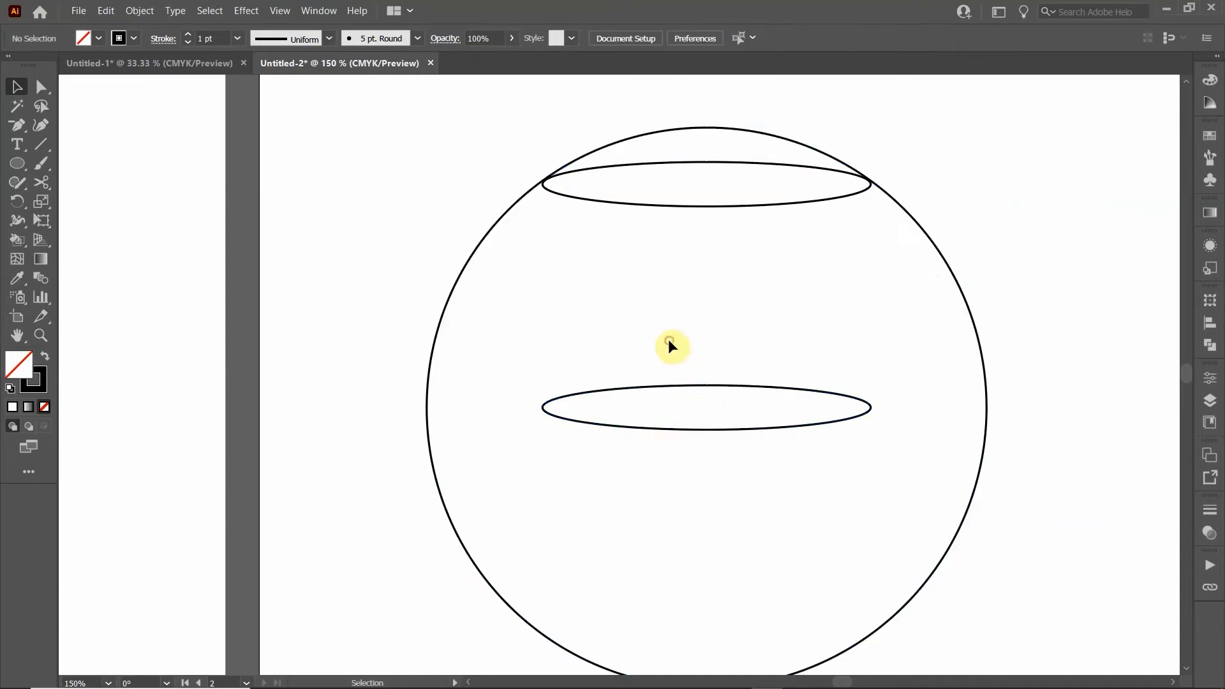
Try stretching only the width of the middle ellipse from its centre to about 4.57 in, then undo the stretch
left_click(664, 386)
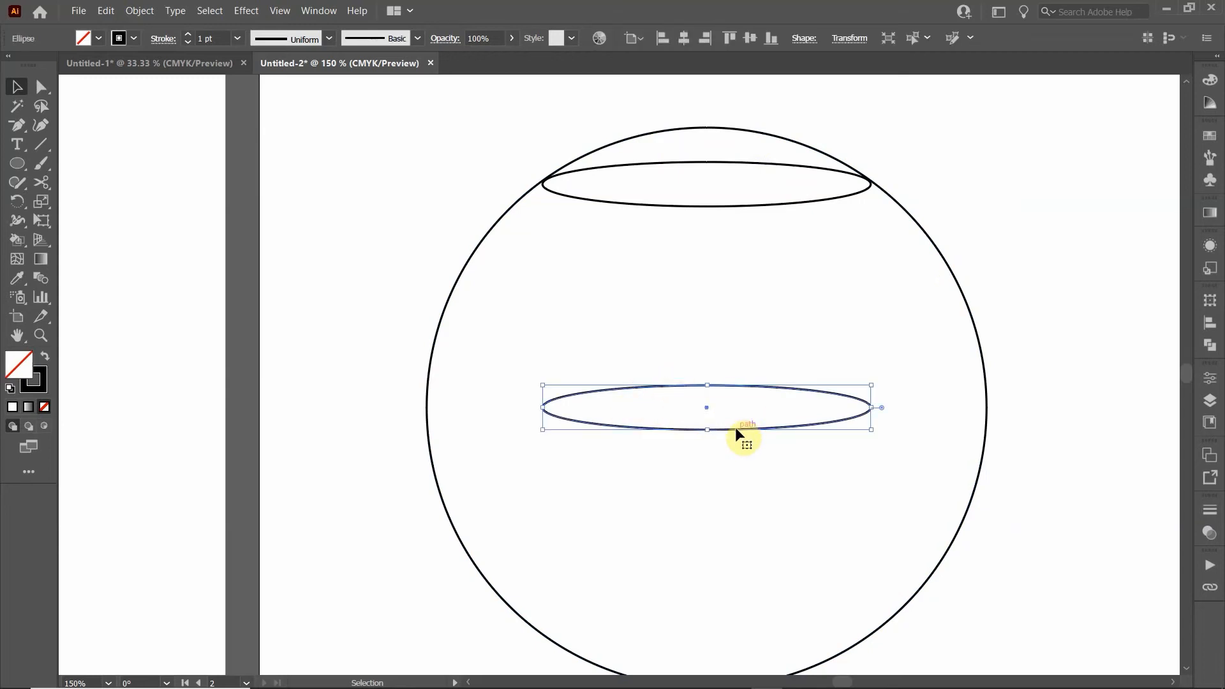
key("shift")
left_click_drag(544, 409, 426, 411)
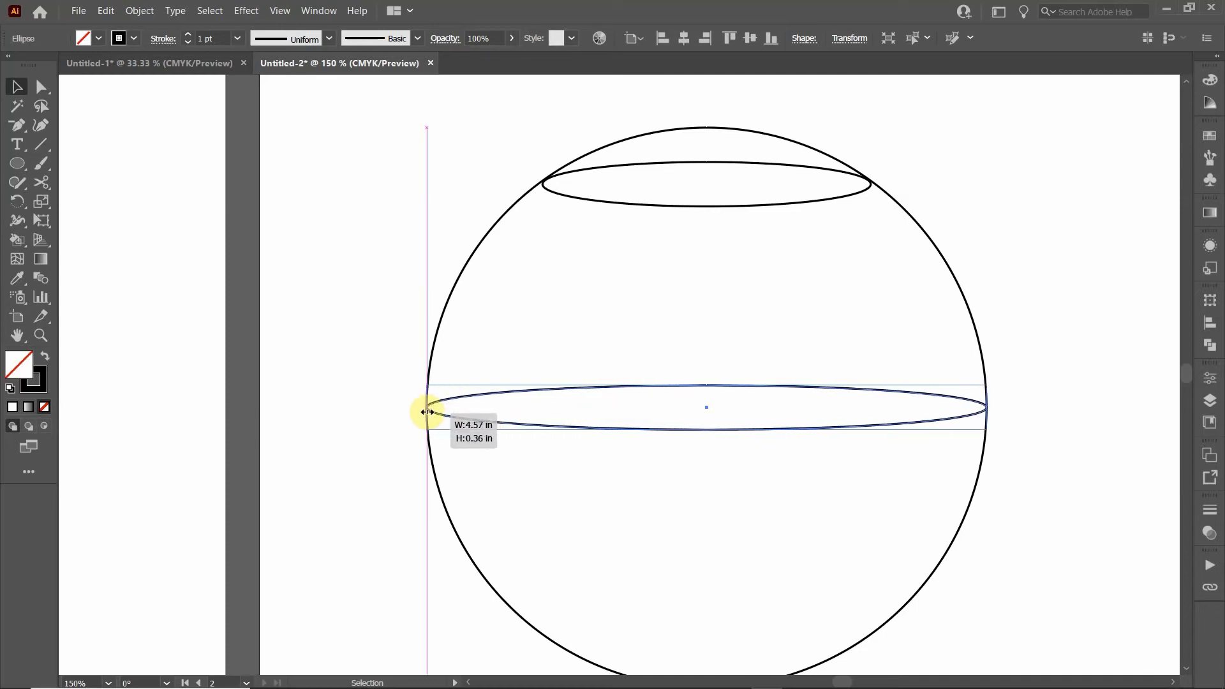
left_click_drag(427, 411, 427, 412)
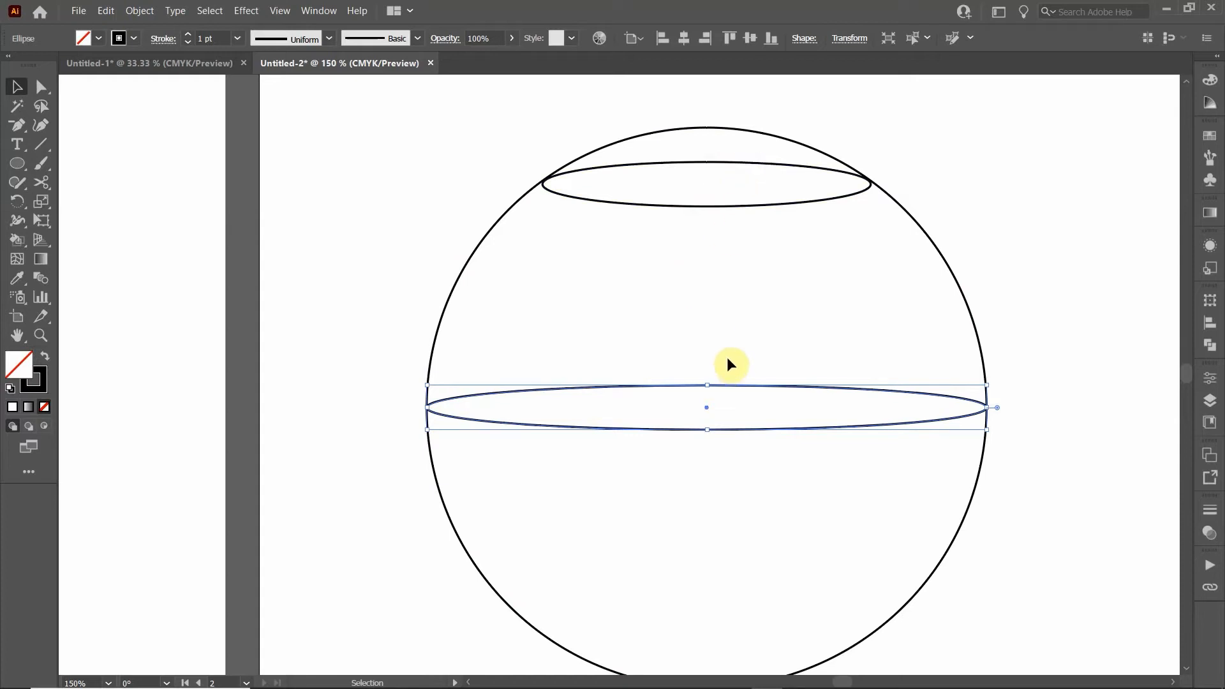
key("a")
key("ctrl+z")
key("v")
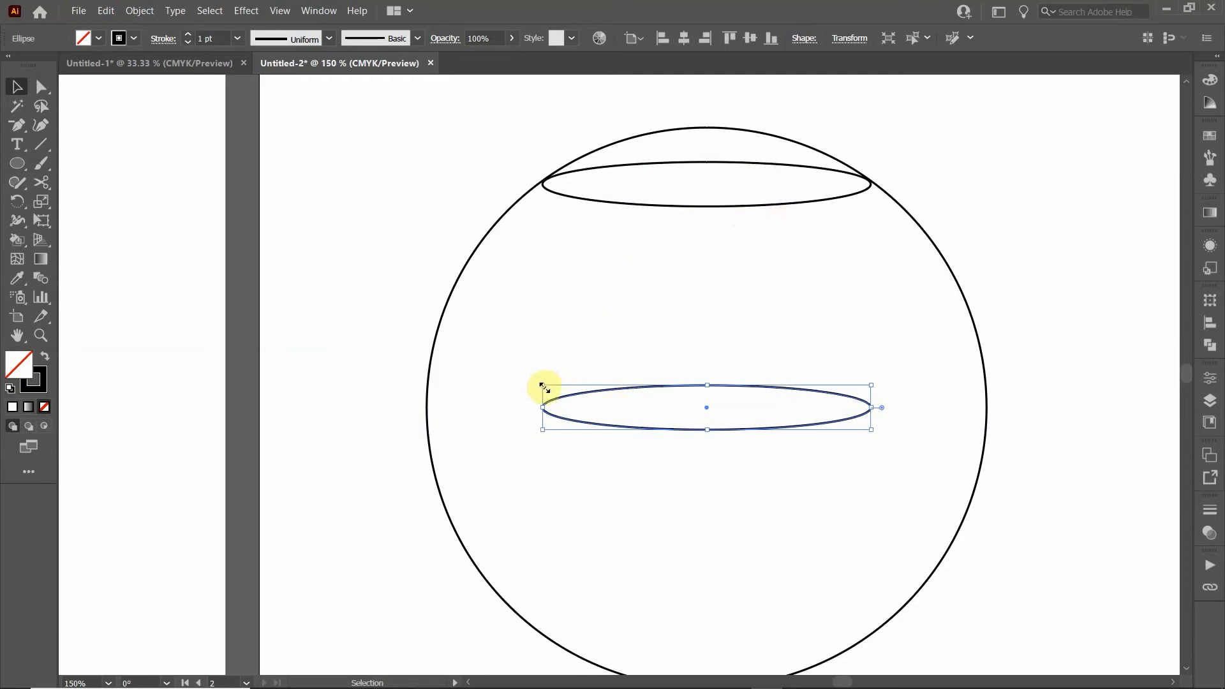
Scale the middle ellipse proportionally from its centre until both ends meet the circle's outline
key("shift")
left_click_drag(543, 384, 427, 331)
left_click(581, 322)
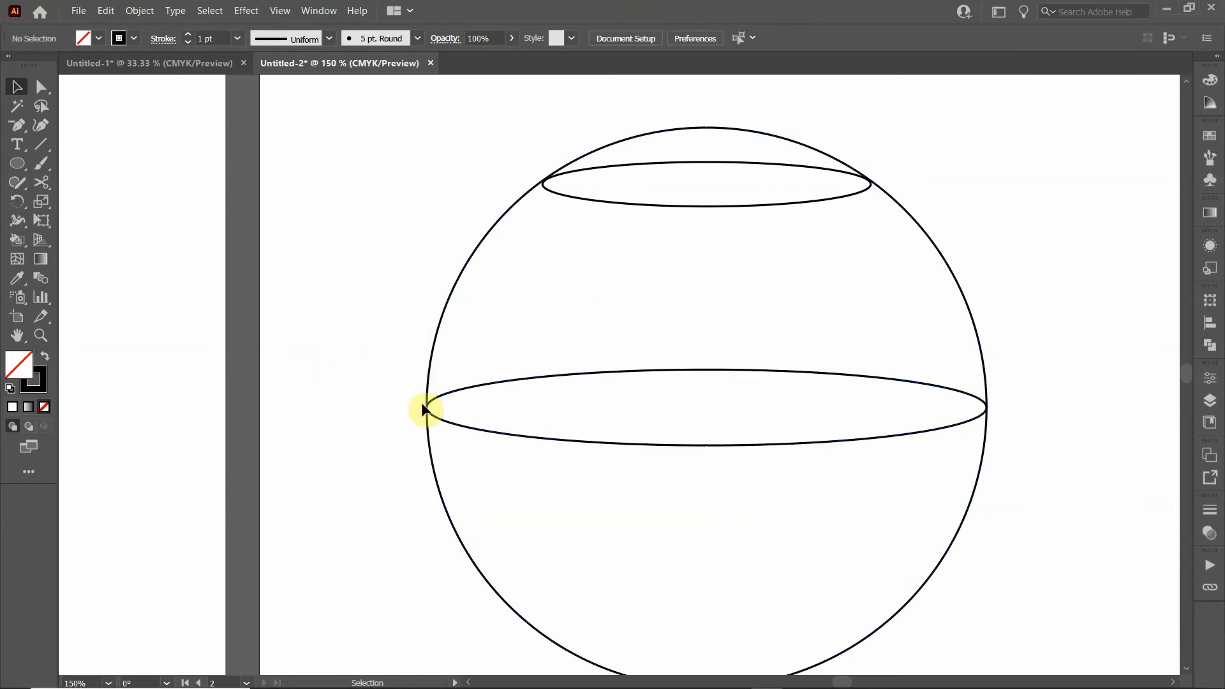
Duplicate the upper ellipse straight down to the lower part of the circle, with its ends touching the outline, and check the shapes' alignment
scroll(650, 248, "down", 1)
left_click(750, 174)
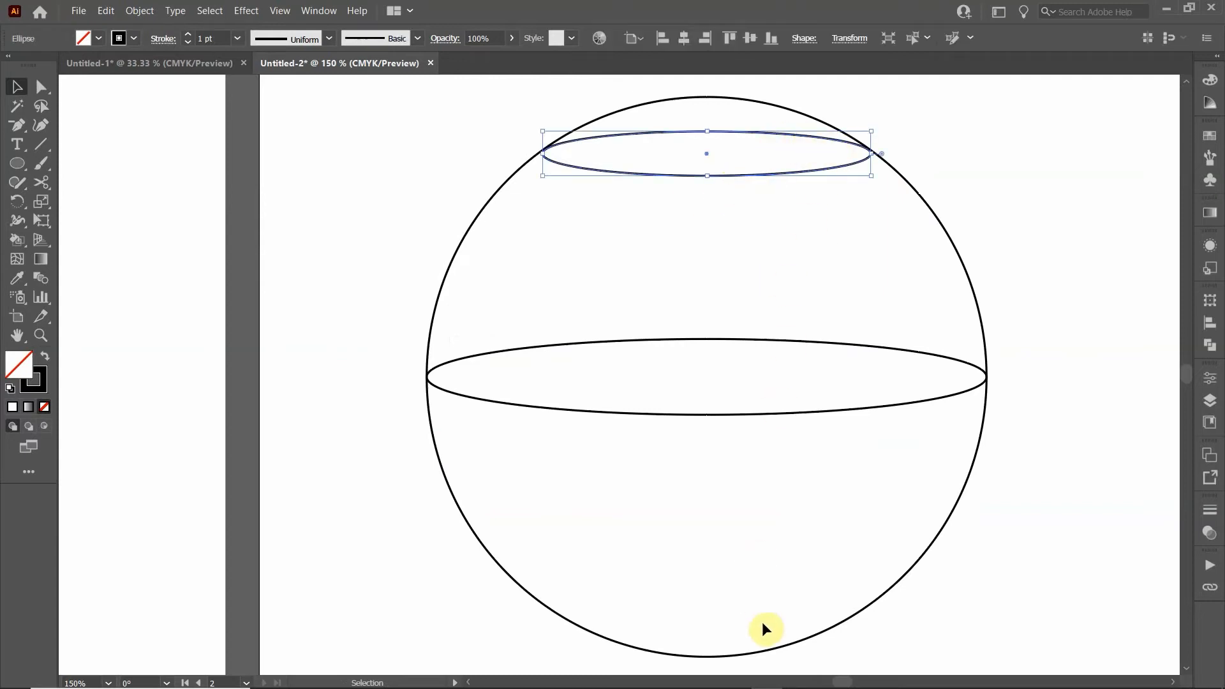
left_click(821, 139)
left_click_drag(816, 153, 822, 586)
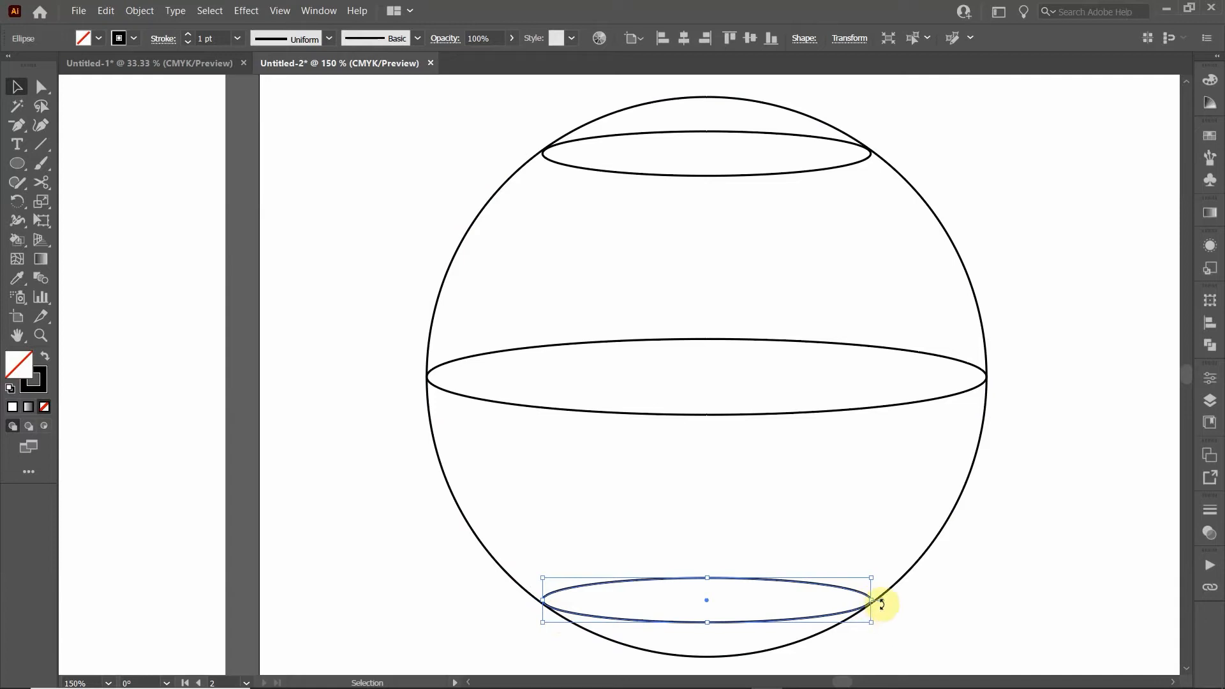
left_click(440, 176)
left_click_drag(448, 131, 944, 641)
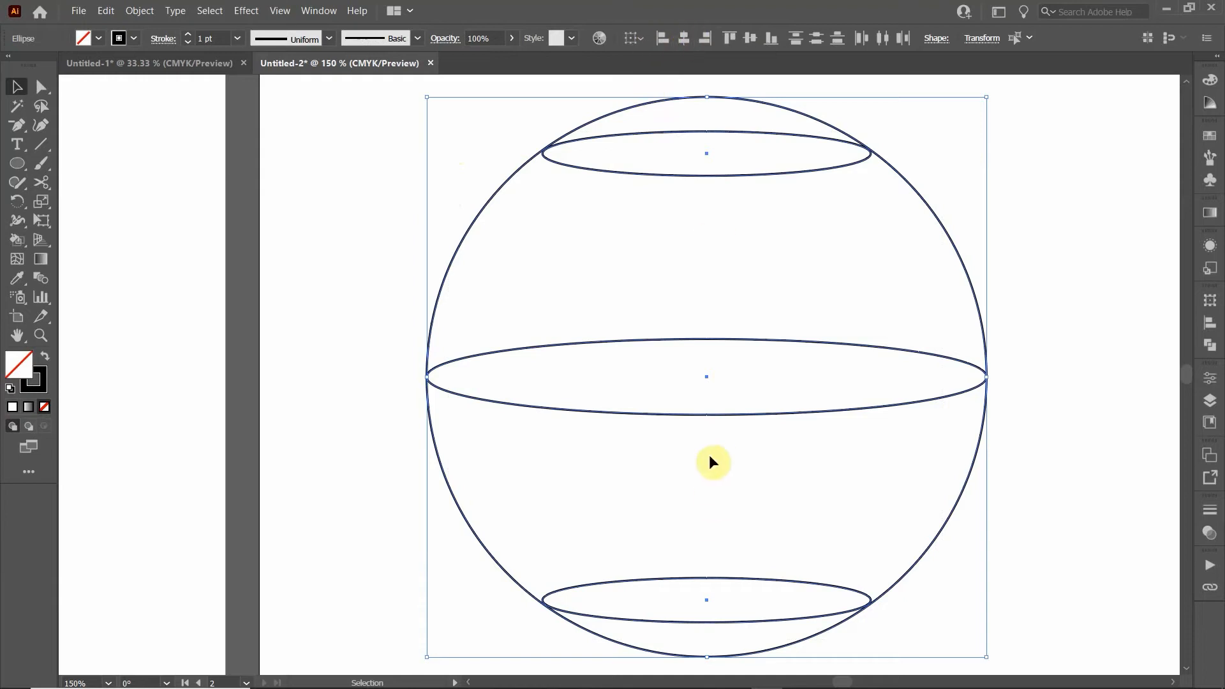
left_click(337, 241)
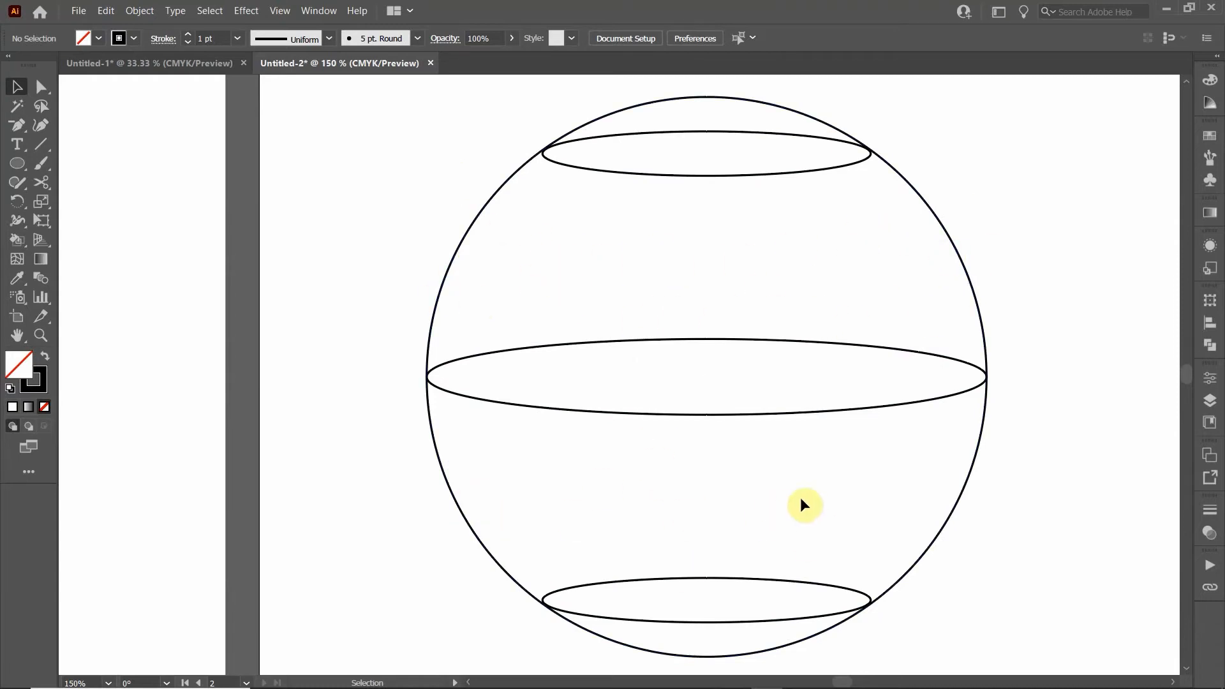
Duplicate the top ellipse down between the top and middle ones and scale it proportionally from its centre to meet the circle's outline
left_click(722, 181)
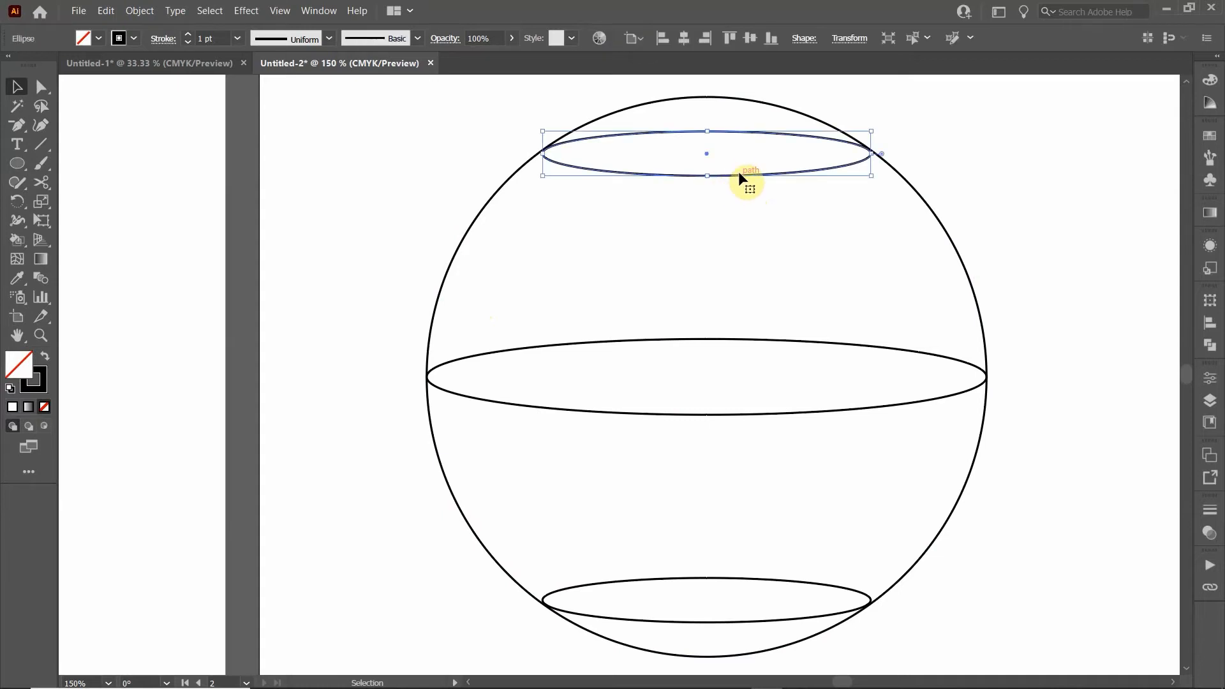
left_click_drag(738, 177, 735, 295)
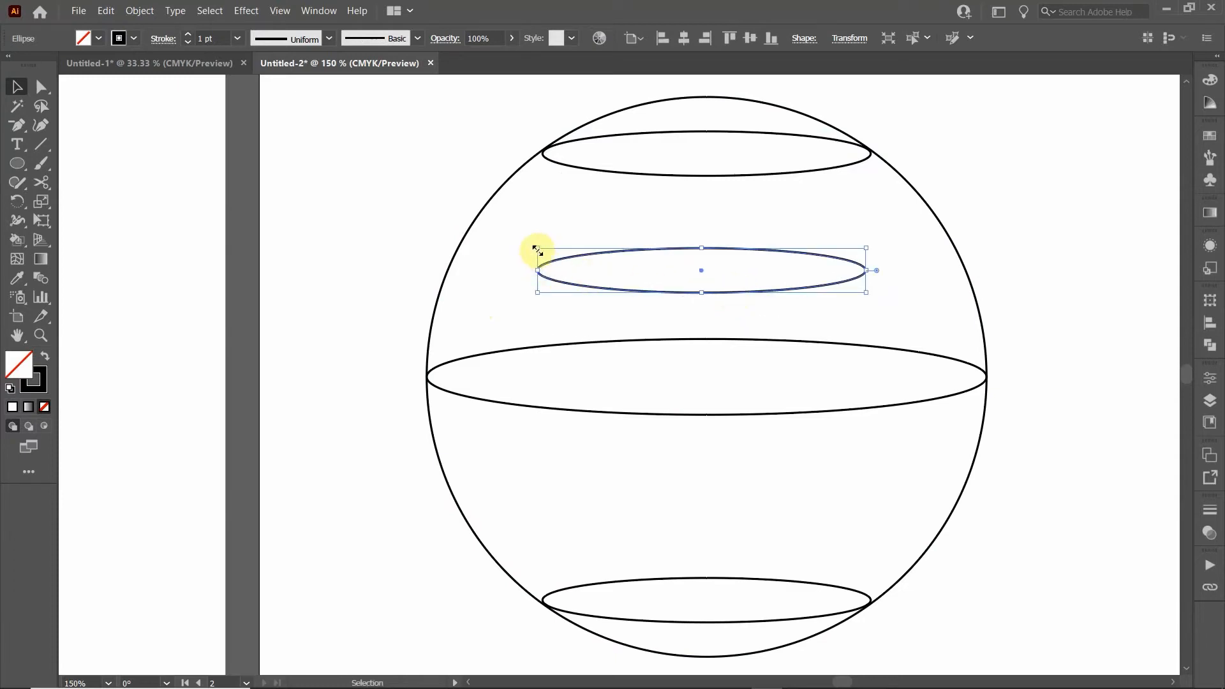
key("shift")
left_click_drag(538, 248, 451, 209)
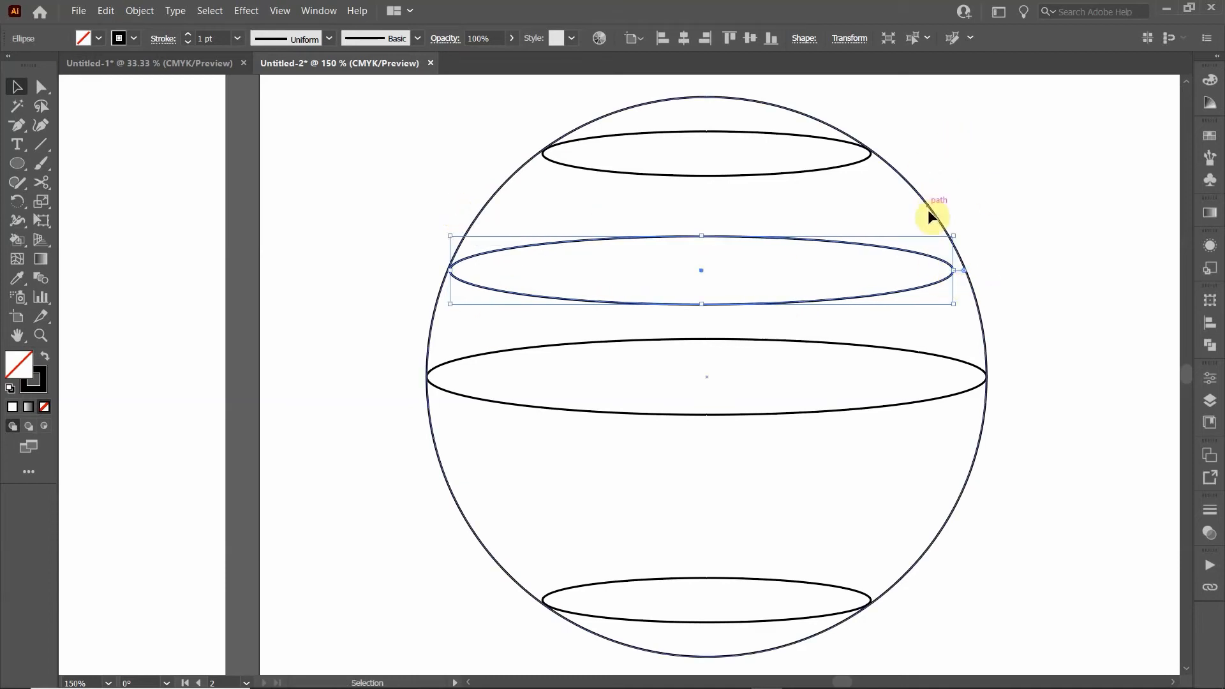
Centre all shapes horizontally and enlarge the second ellipse proportionally from its centre until both ends touch the circle
left_click_drag(418, 138, 1058, 621)
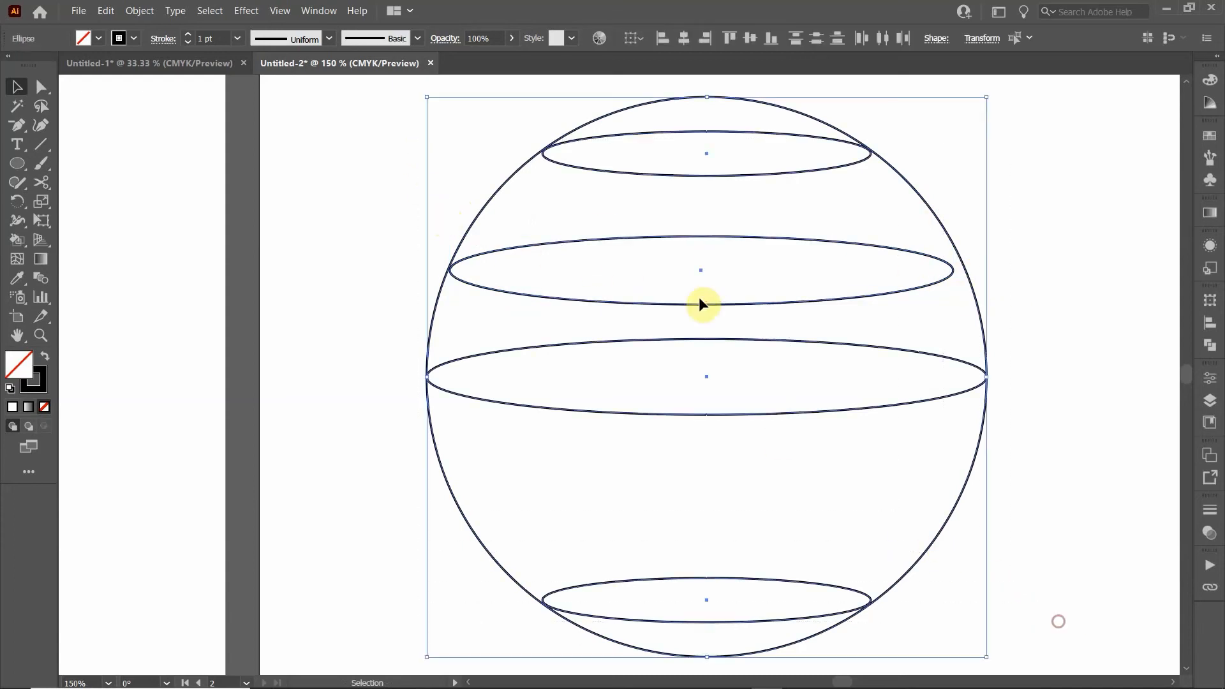
left_click(683, 37)
left_click(445, 309)
left_click(514, 246)
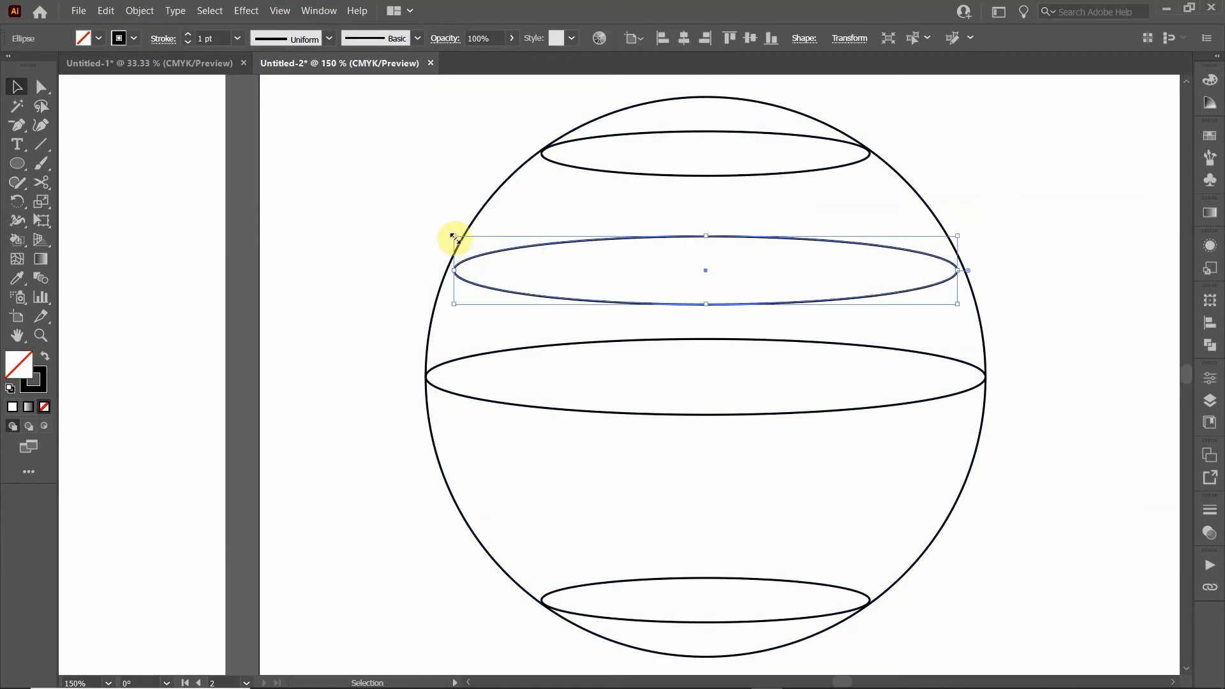
left_click_drag(454, 238, 446, 232)
left_click(408, 220)
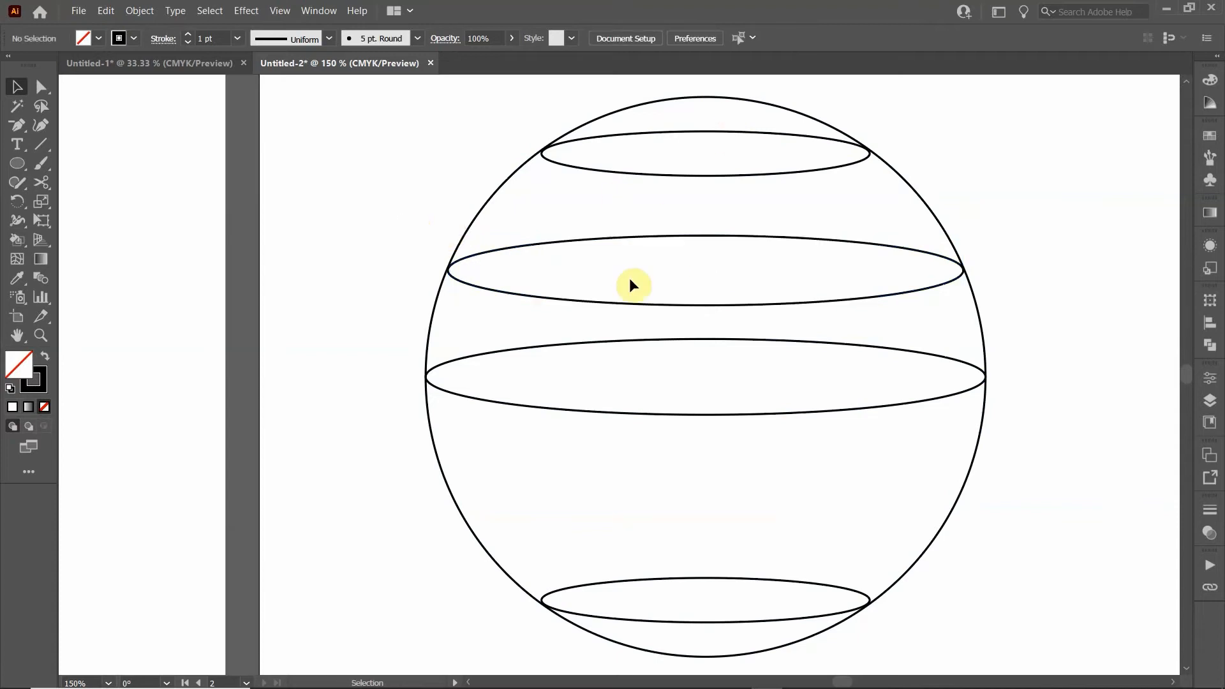
Duplicate the second ellipse straight down below the middle one, placing it slightly lower and smaller with its ends touching the circle
left_click(582, 303)
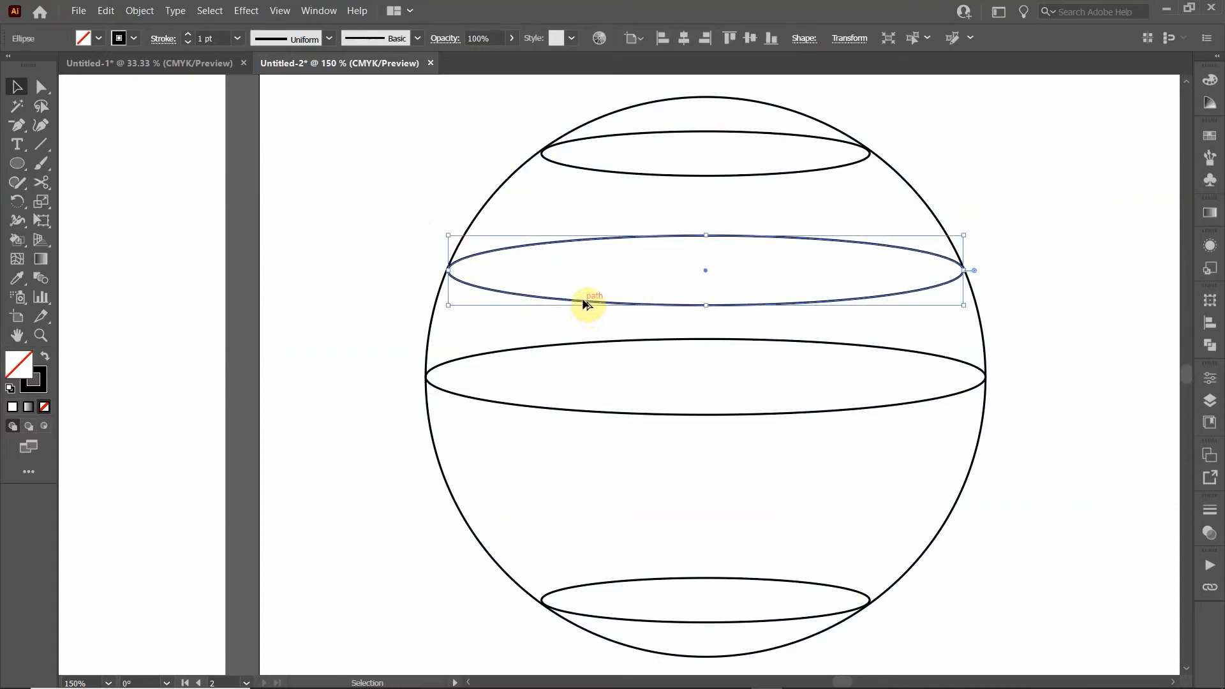
left_click_drag(586, 303, 585, 519)
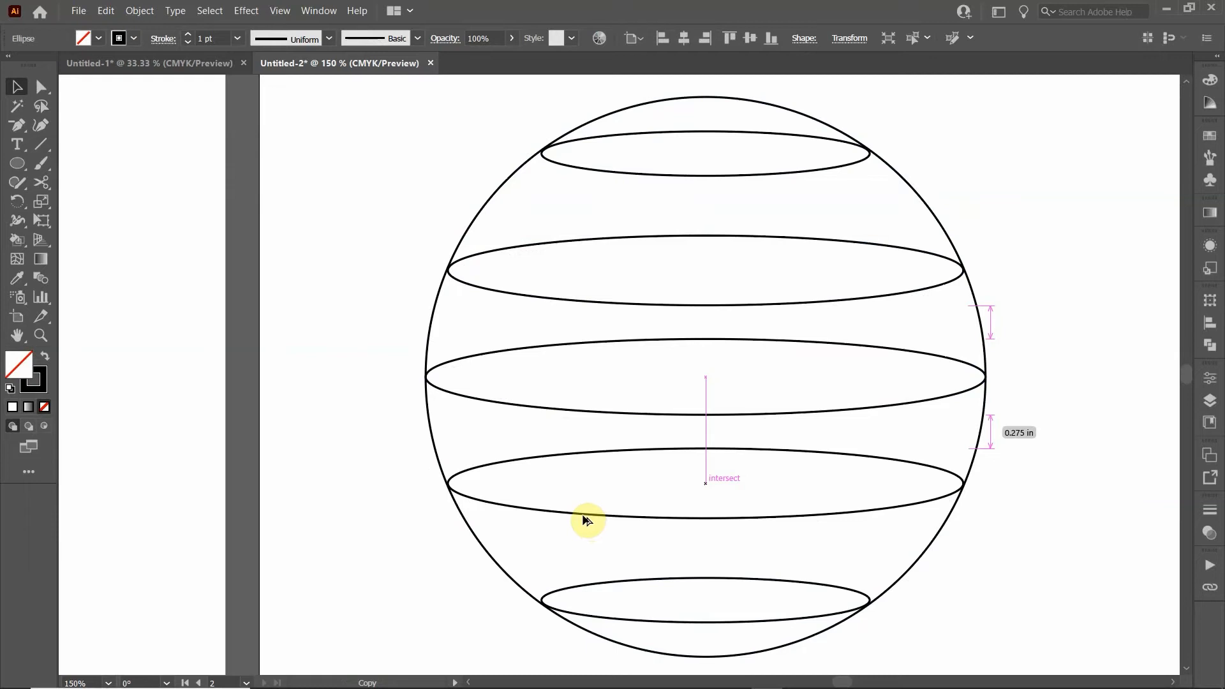
left_click_drag(585, 520, 584, 519)
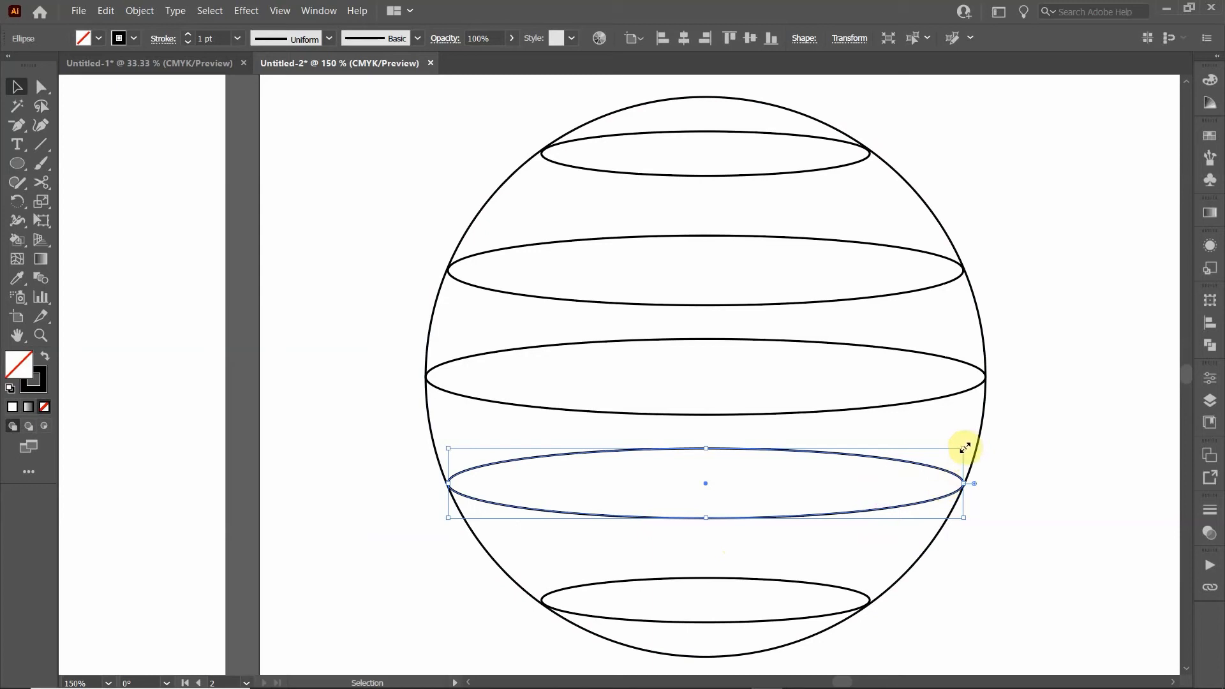
key("shift")
left_click_drag(964, 448, 893, 475)
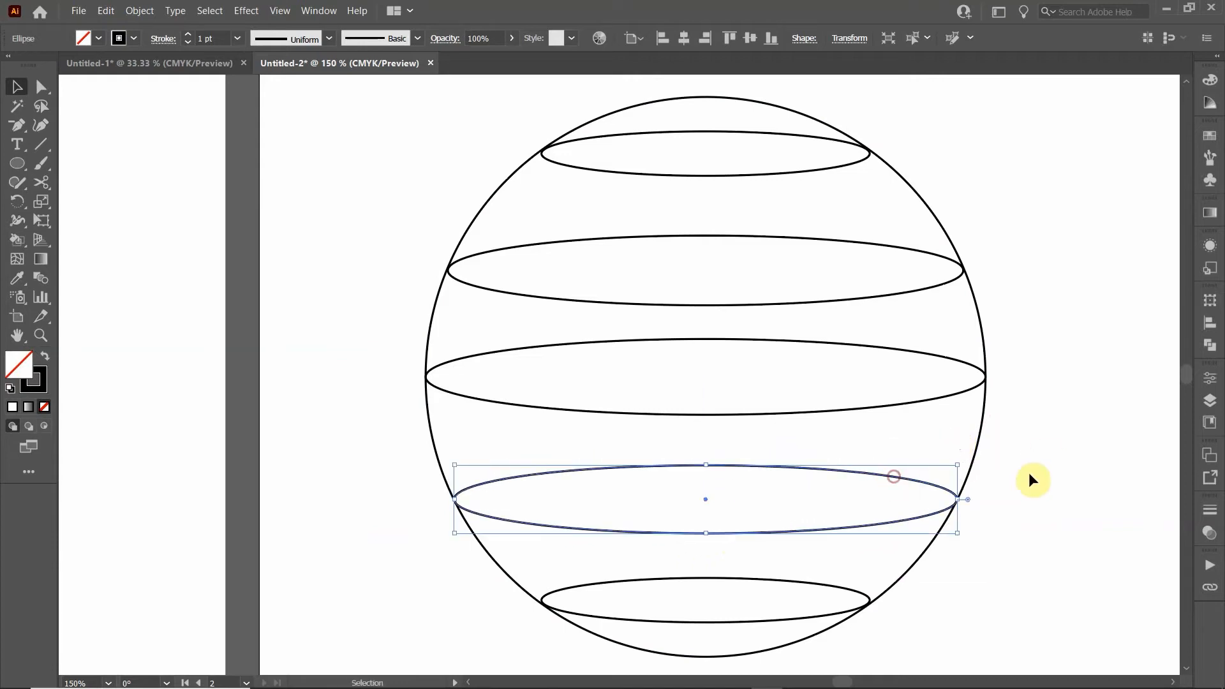
left_click(250, 585)
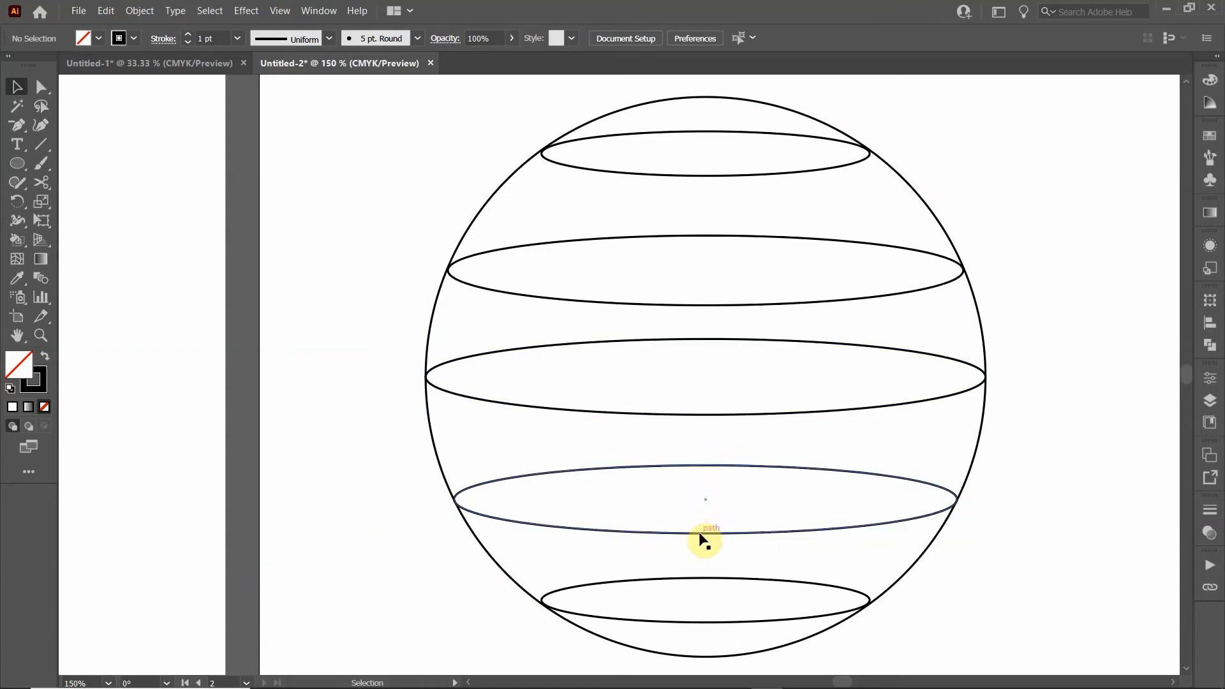
Draw a vertical guide line from the top ellipse's lowest point to the middle ellipse's lowest point
left_click(706, 305)
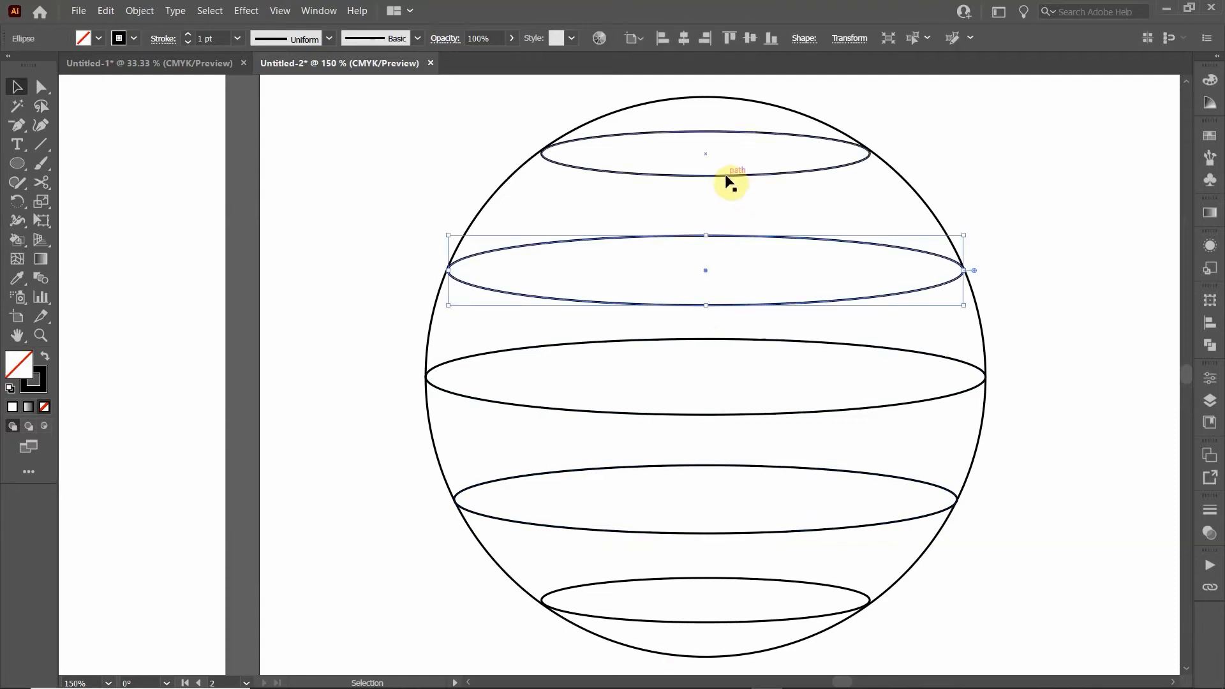
left_click(726, 176)
left_click(695, 415)
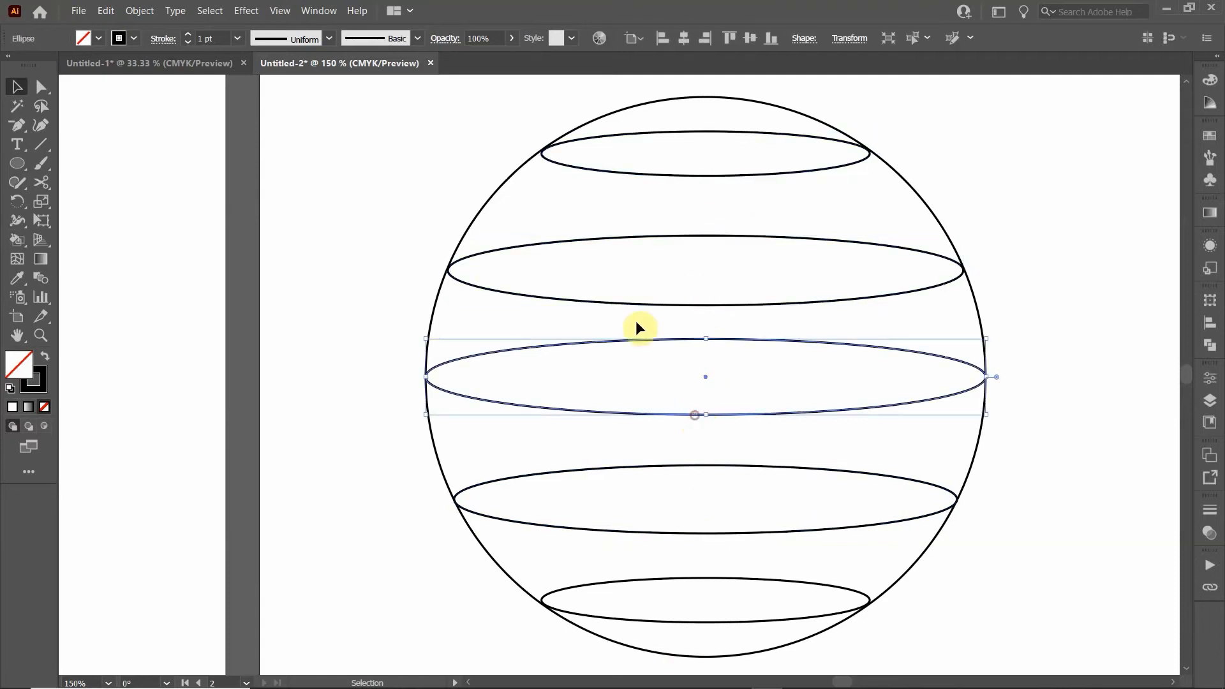
left_click(39, 147)
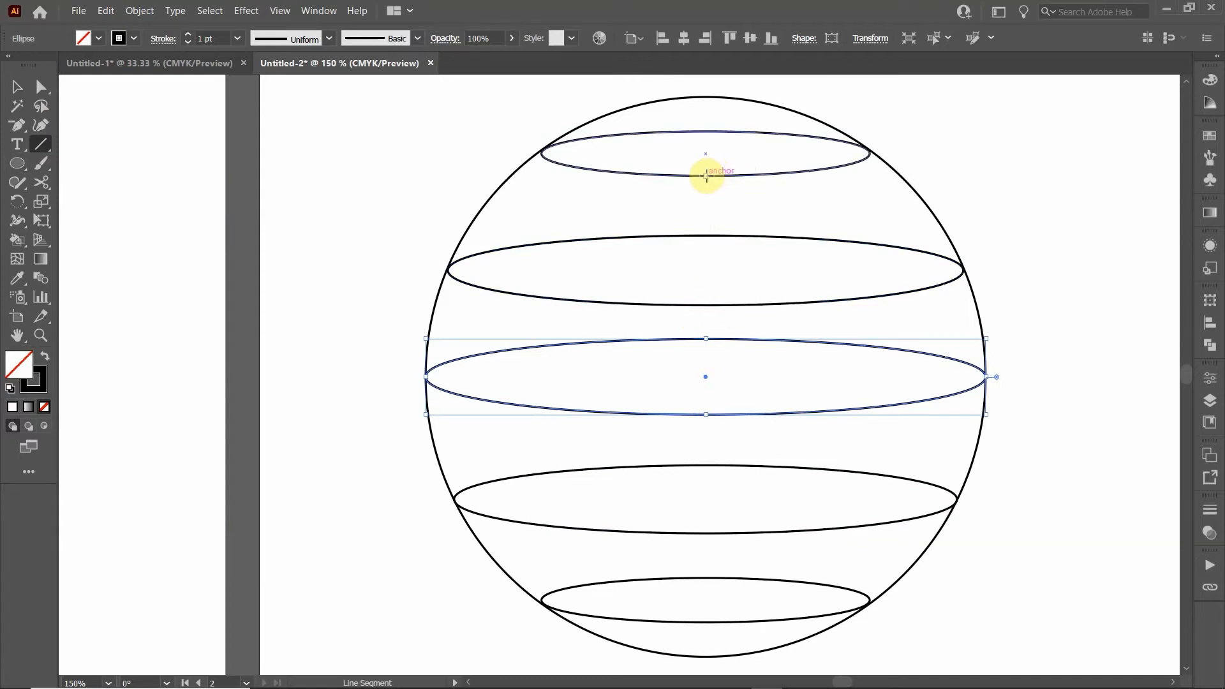
left_click_drag(706, 176, 706, 415)
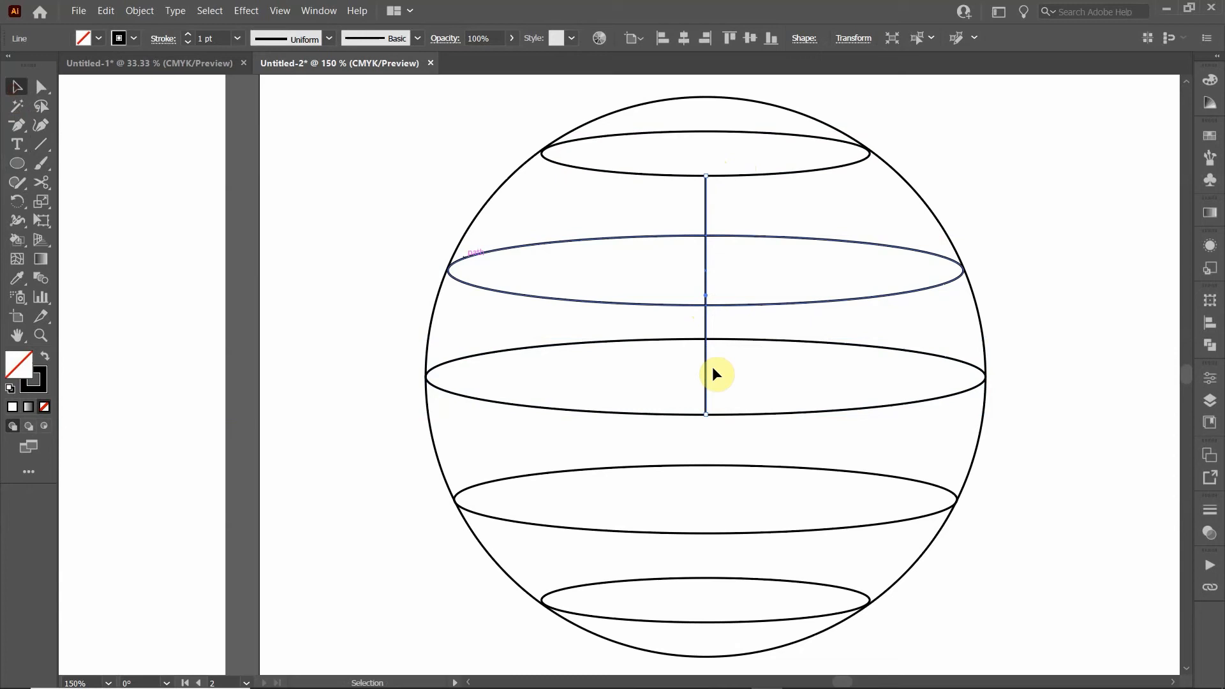
Raise and slightly shrink the second ellipse so its lower edge crosses the guide line's midpoint
left_click(721, 304)
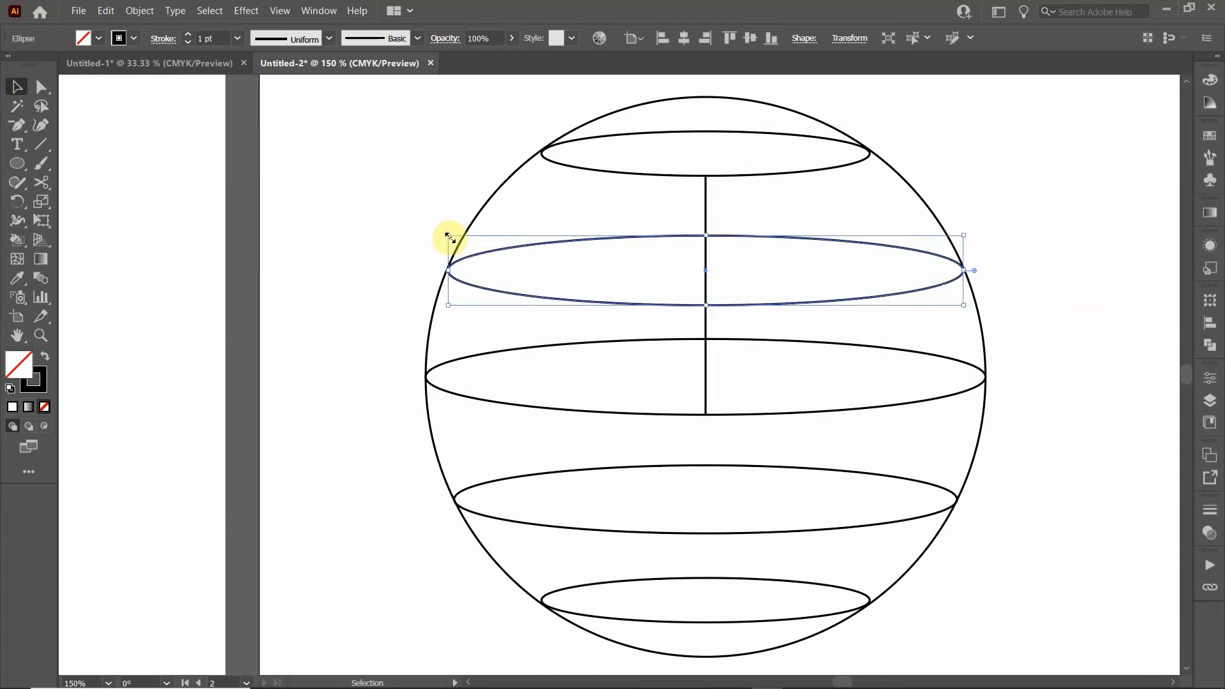
left_click_drag(447, 236, 520, 237)
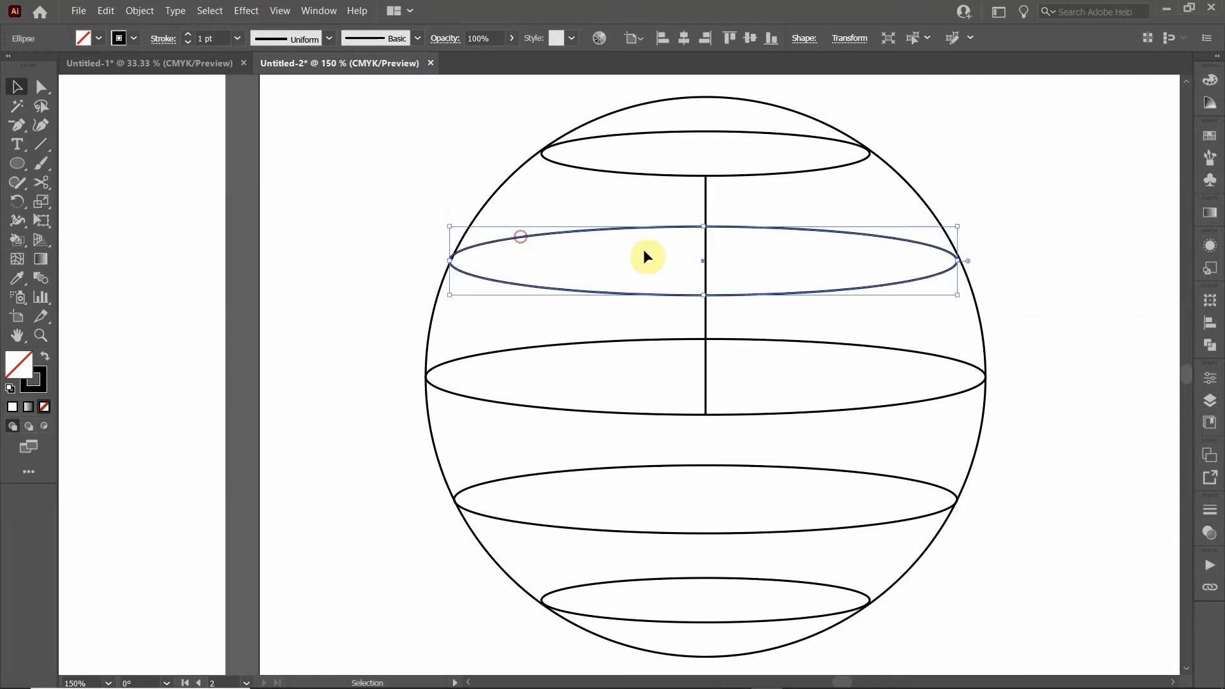
left_click(704, 189)
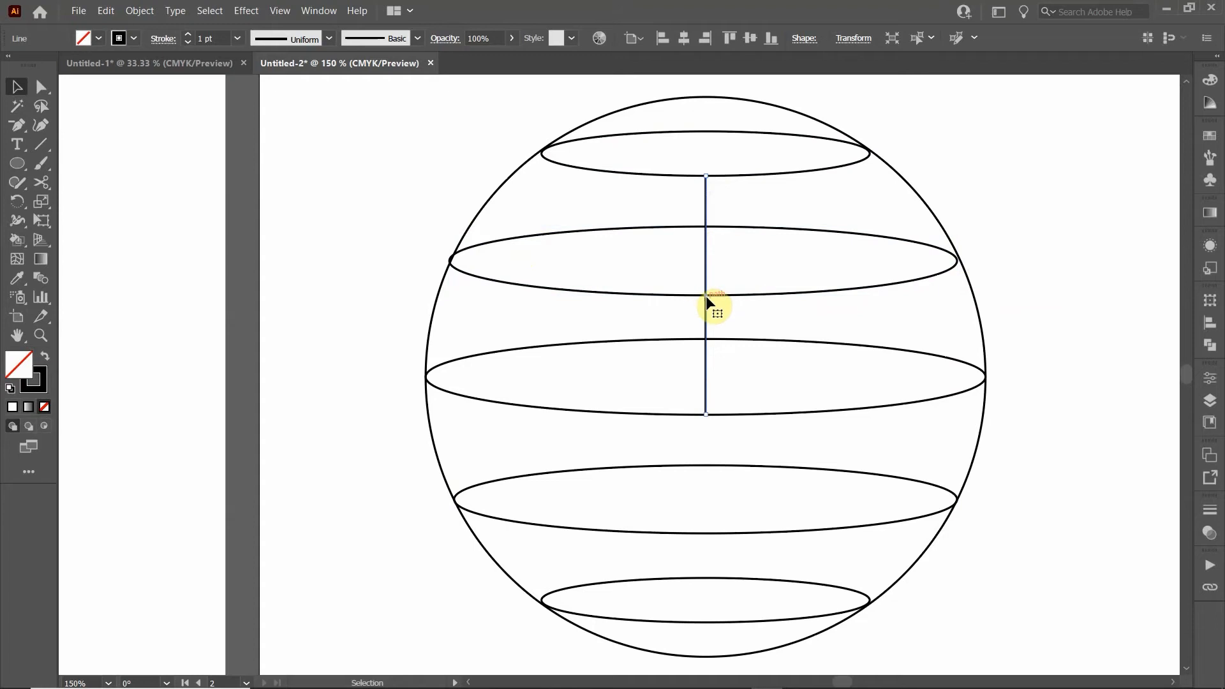
Move and fit the guide line to span from the middle ellipse's lowest point to the bottom ellipse's lowest point
left_click(821, 316)
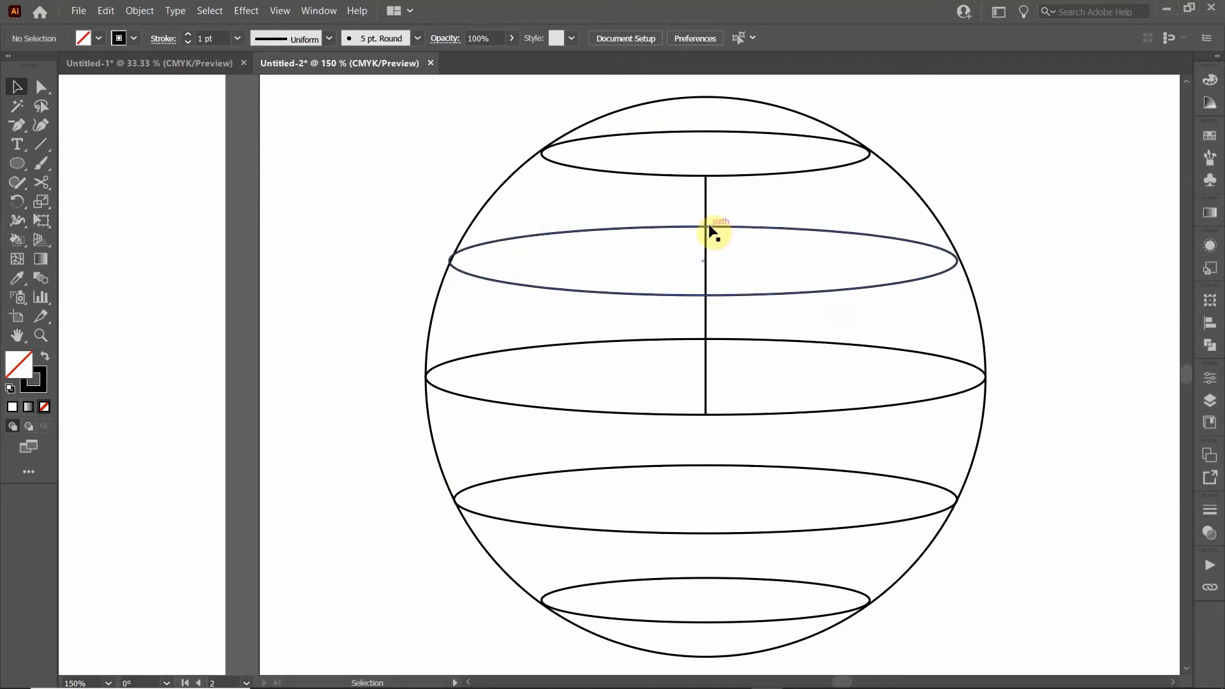
left_click(706, 211)
left_click_drag(706, 211, 702, 413)
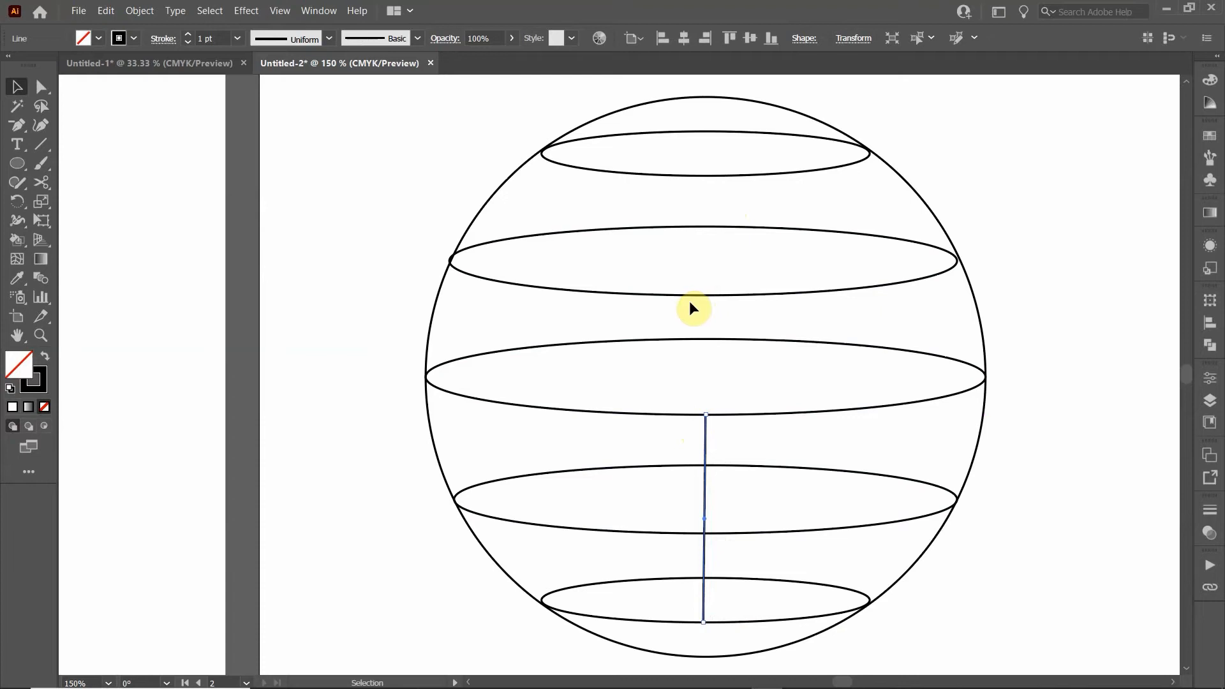
Try shrinking the fourth ellipse slightly from its centre and nudging it down along the guide line
left_click(712, 530)
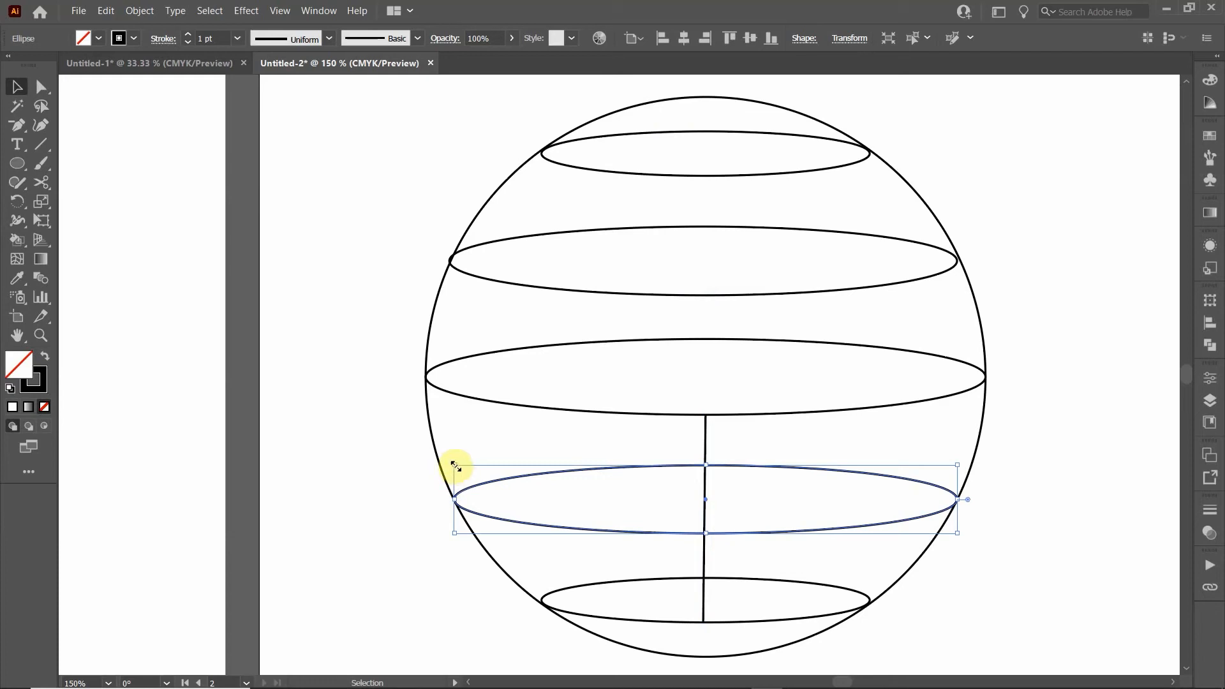
left_click_drag(455, 466, 465, 470)
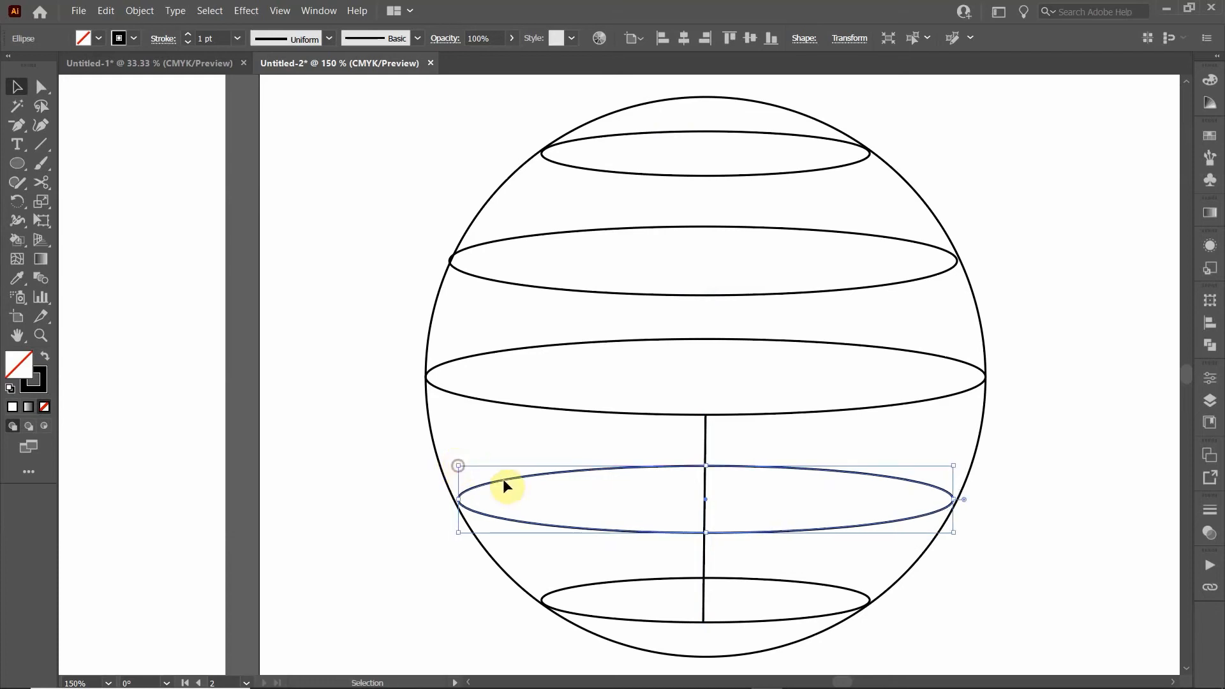
left_click(703, 442)
left_click(704, 443)
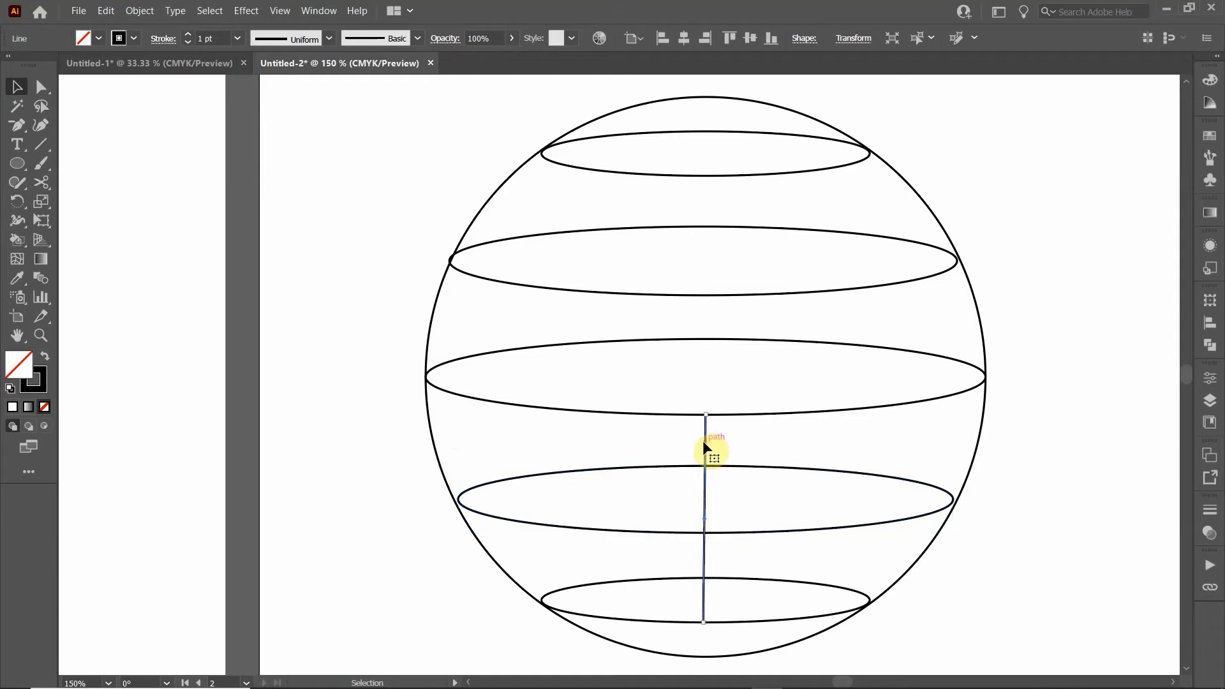
left_click(734, 533)
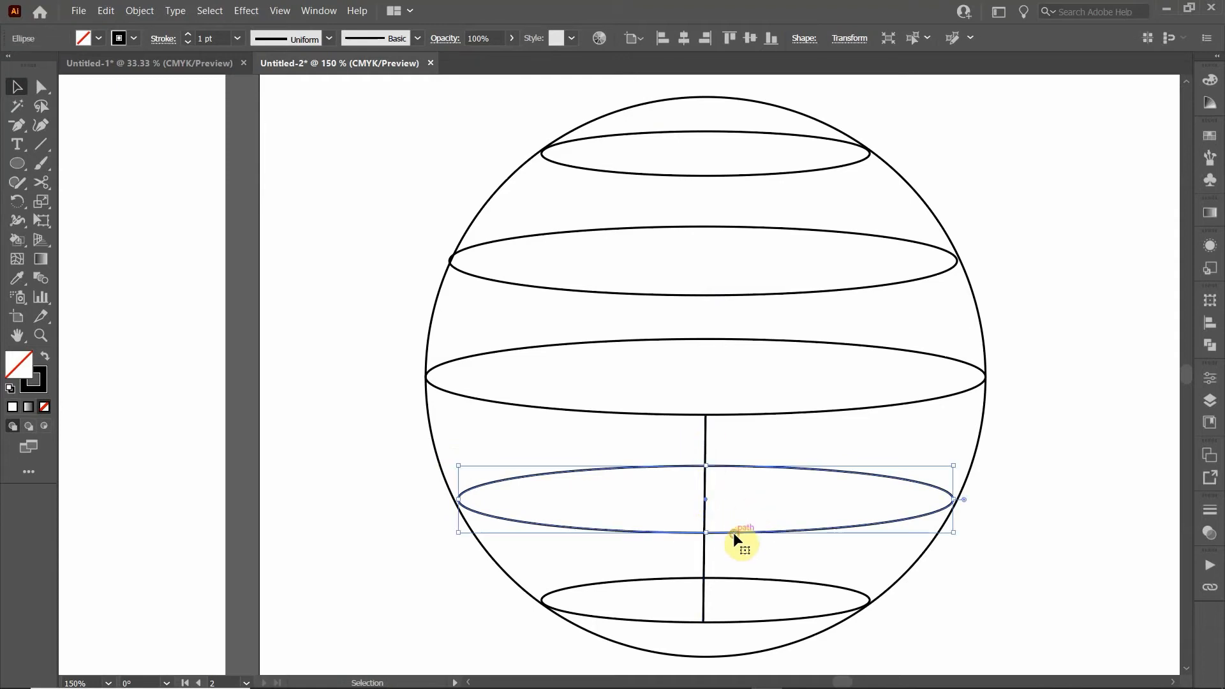
key("Down")
key("Down")
key("Down")
key("Down")
key("Down")
key("Down")
left_click(967, 603)
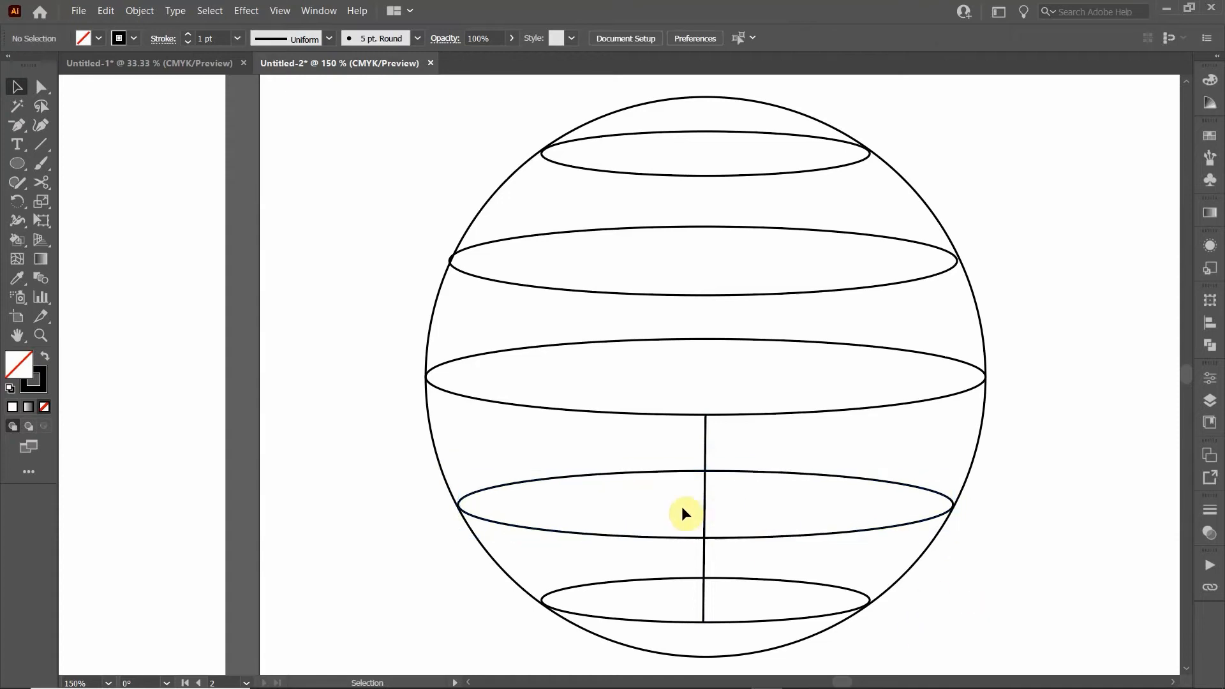
Enlarge the fourth ellipse proportionally and nudge it up until its ends meet the circle and its lower edge nears the guide's midpoint
left_click(704, 444)
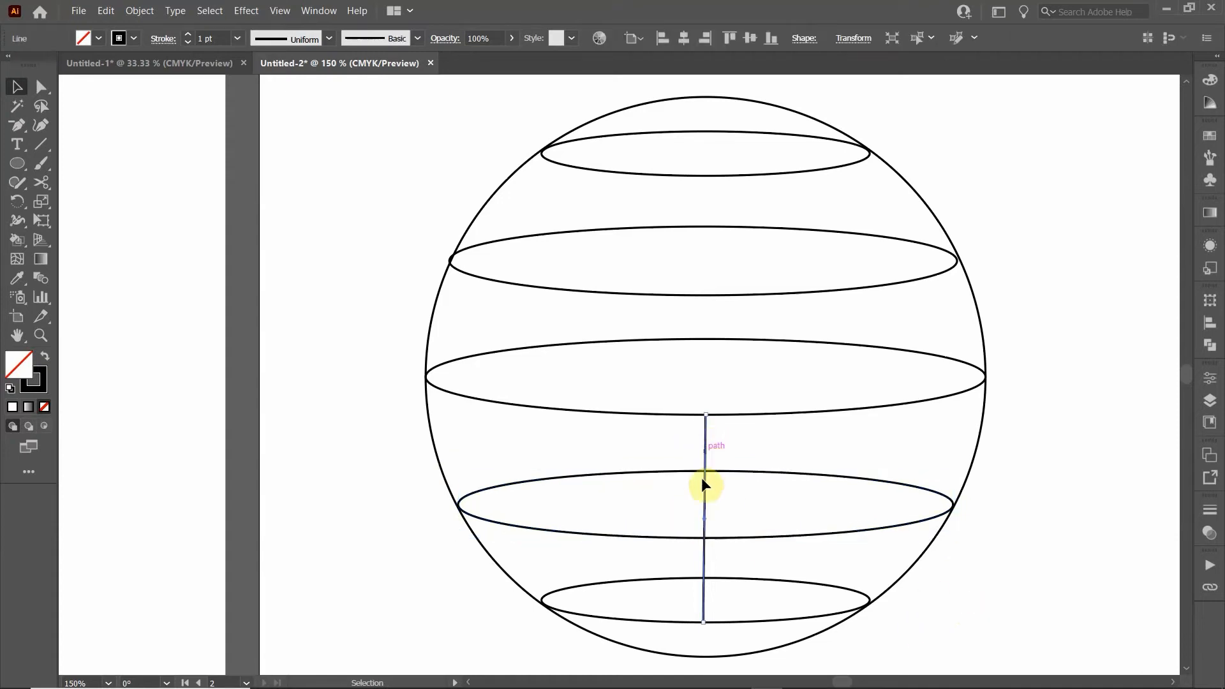
left_click(736, 536)
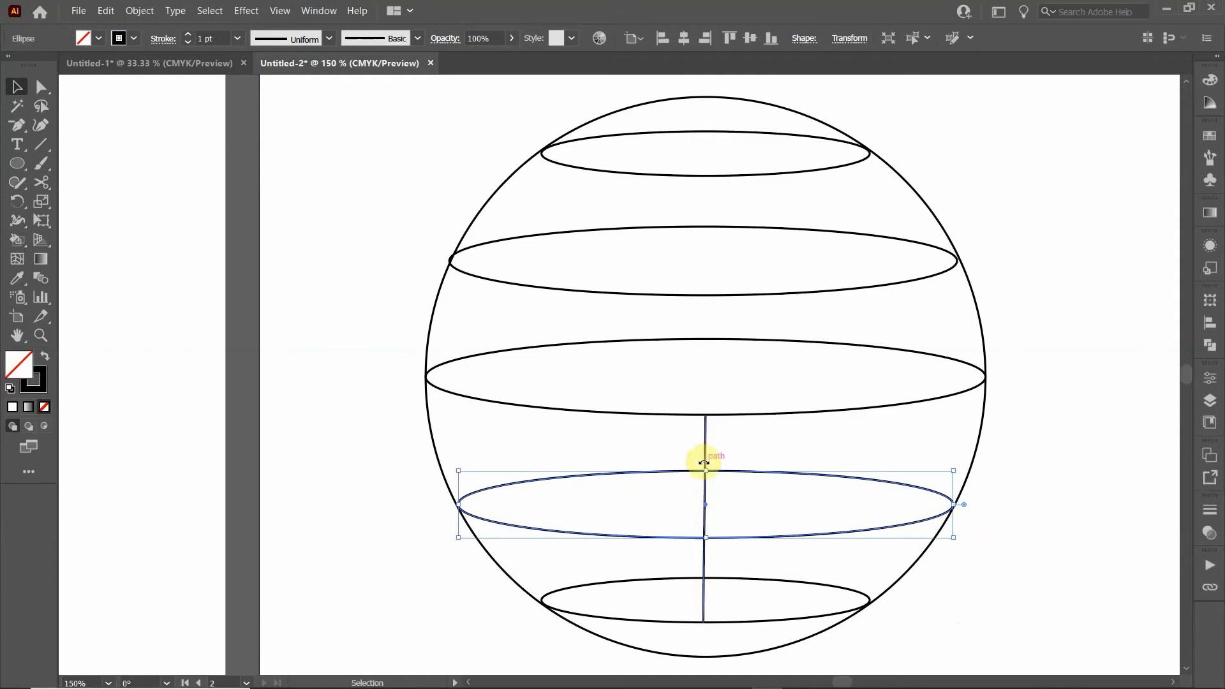
left_click(706, 445)
left_click(727, 533)
left_click(729, 538)
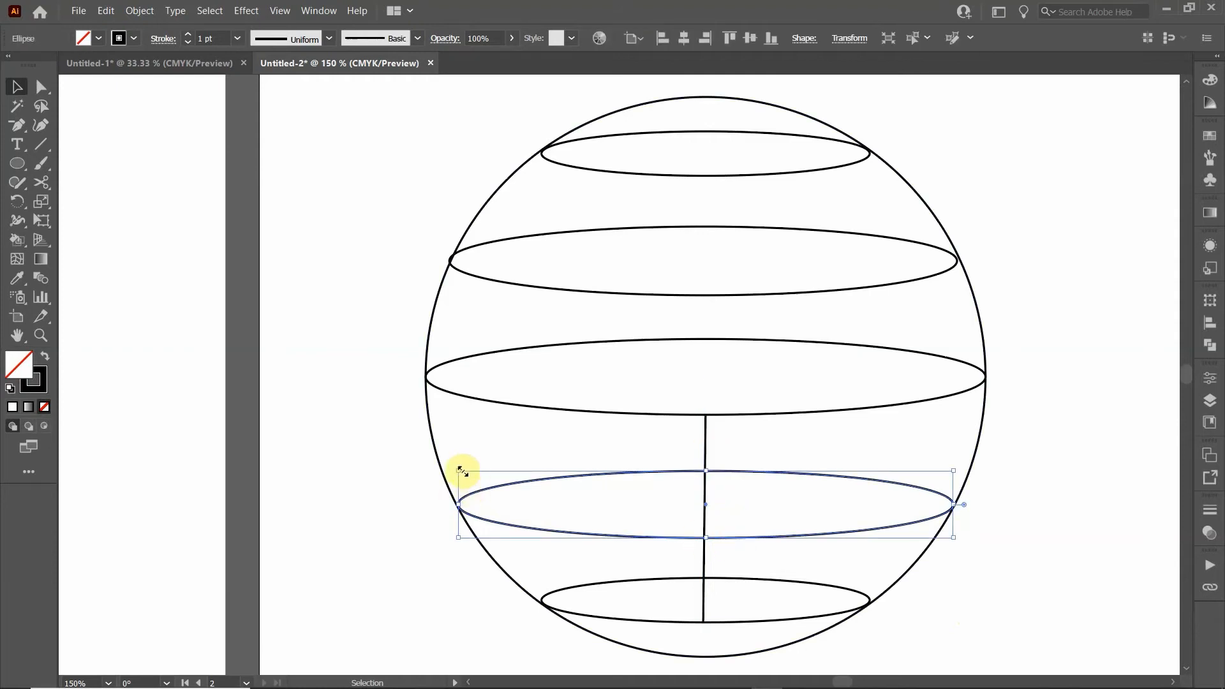
left_click_drag(462, 471, 449, 463)
mouse_move(718, 681)
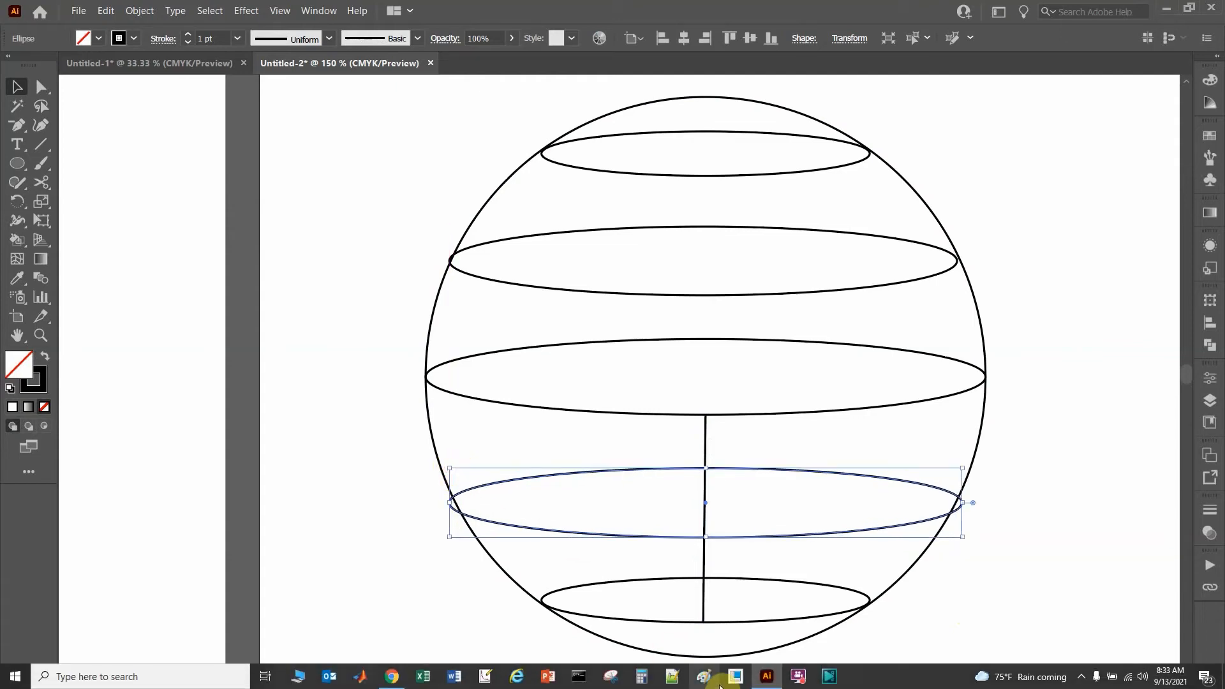
key("Up")
key("Up")
key("Up")
key("Up")
key("Up")
key("Up")
key("Up")
key("Up")
key("Up")
key("Up")
Check the fourth ellipse's lower edge against the guide line's midpoint and delete the guide line
left_click(735, 552)
left_click_drag(734, 552, 652, 510)
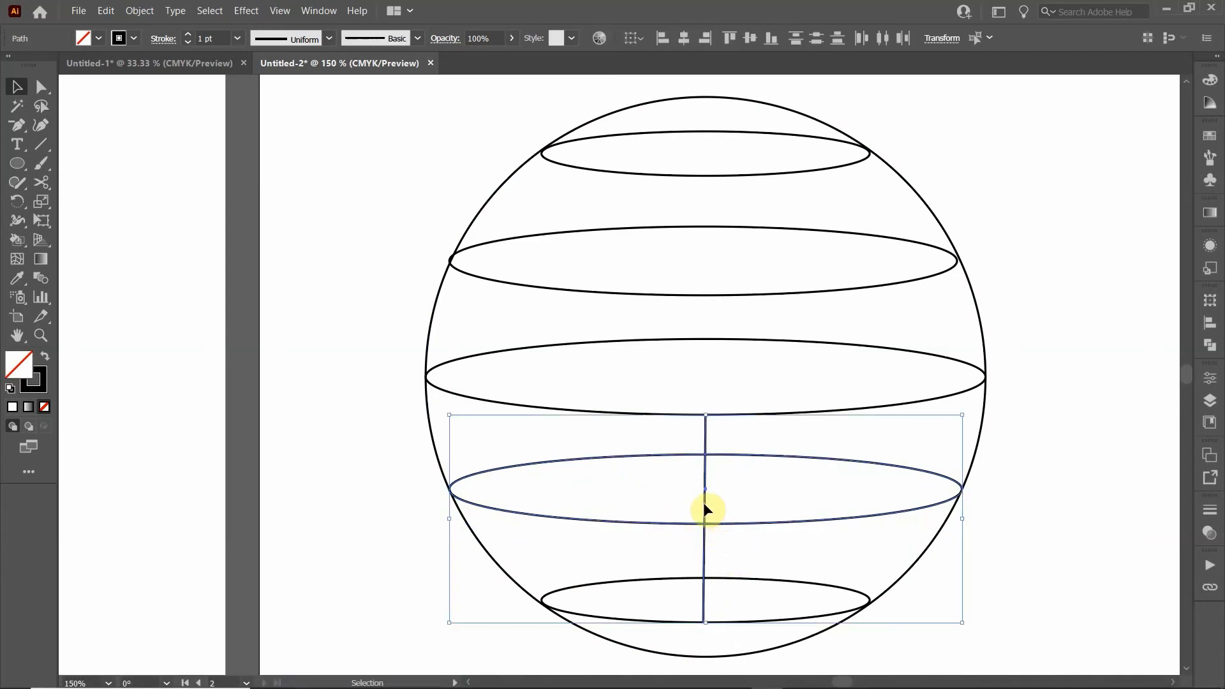
left_click(736, 491)
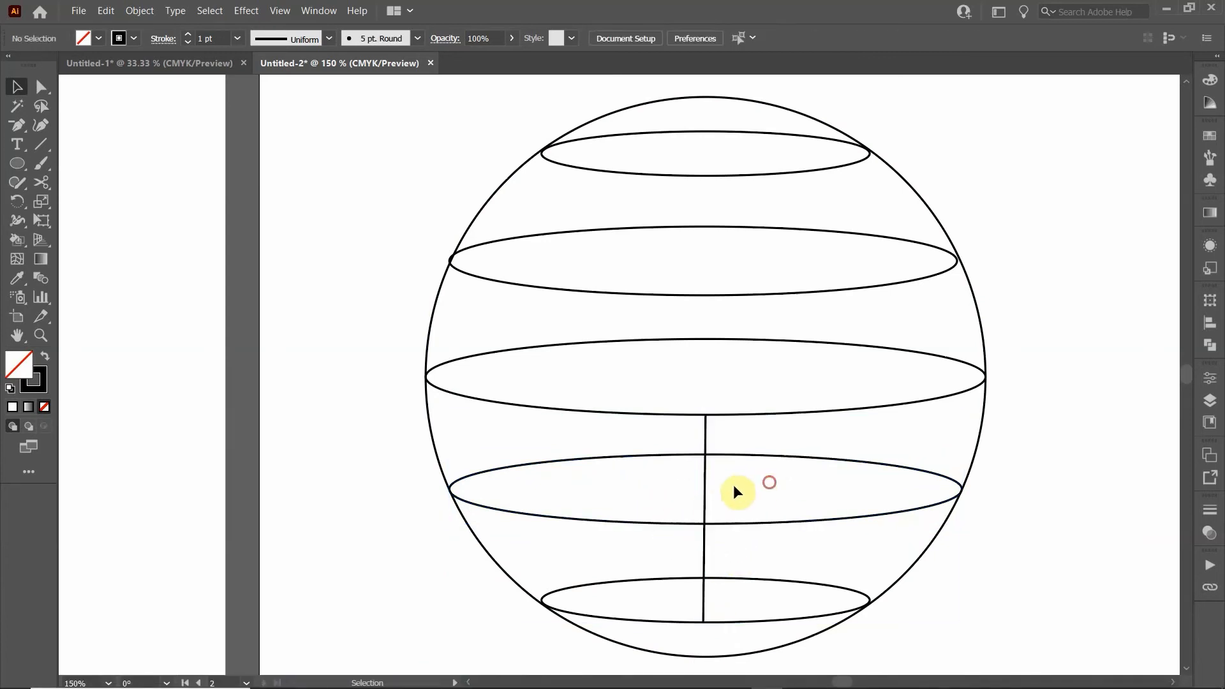
left_click(704, 467)
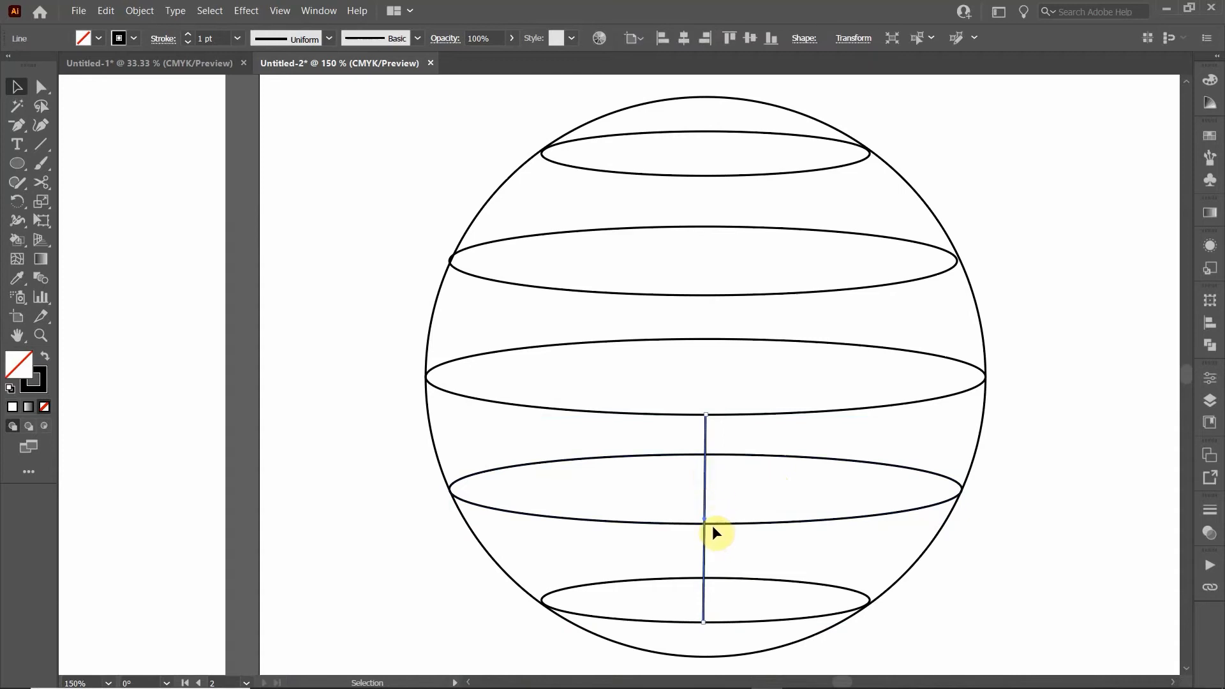
left_click(767, 487)
left_click(705, 488)
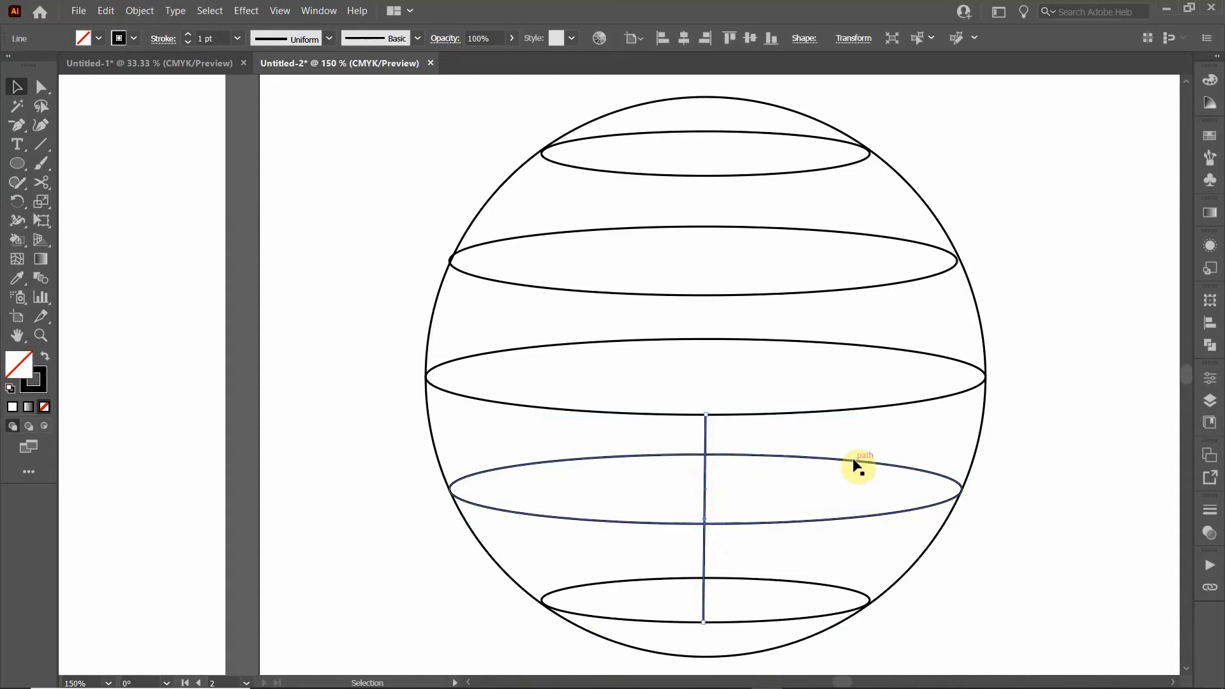
key("Delete")
scroll(751, 497, "down", 2)
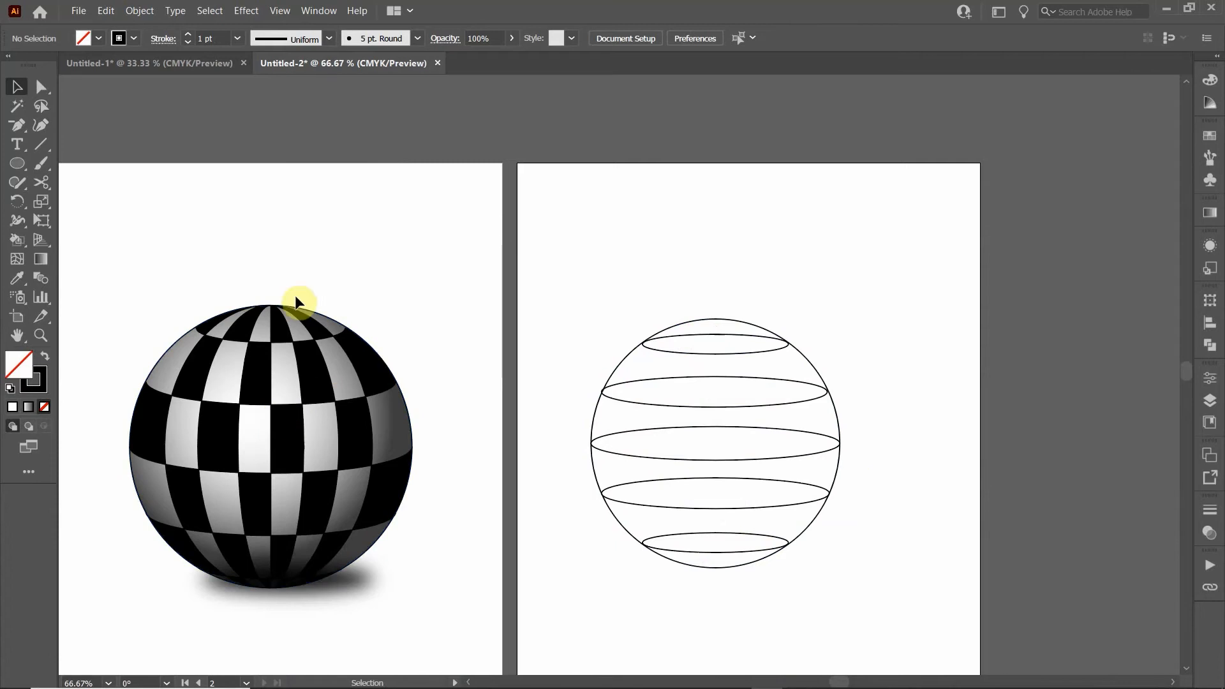
left_click(661, 288)
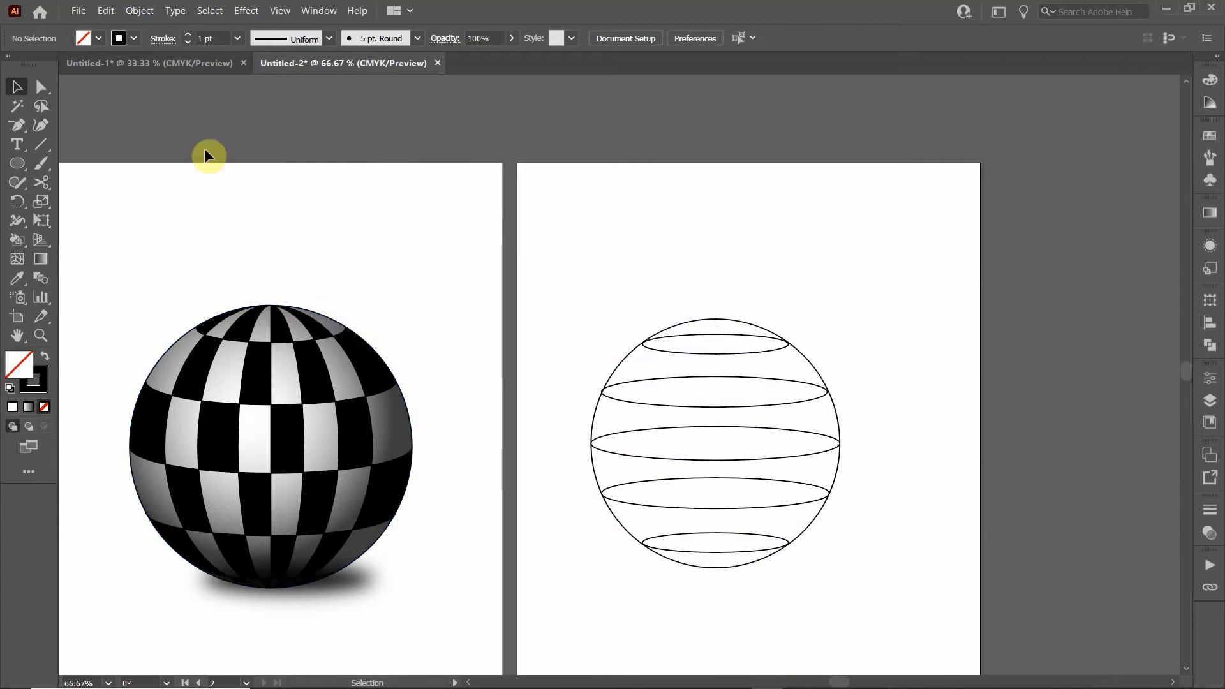
Duplicate the sphere's outer circle, squeeze the copy into a narrow vertical ellipse of the same height, and centre one inside the circle
left_click(15, 164)
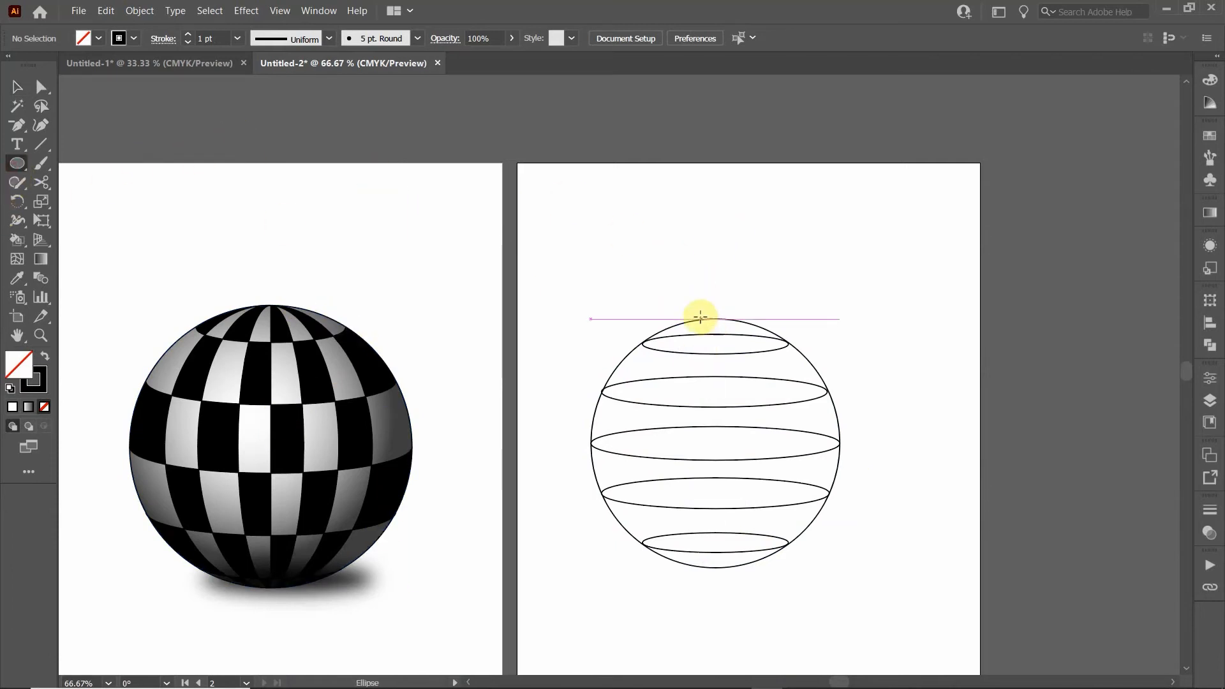
left_click(18, 86)
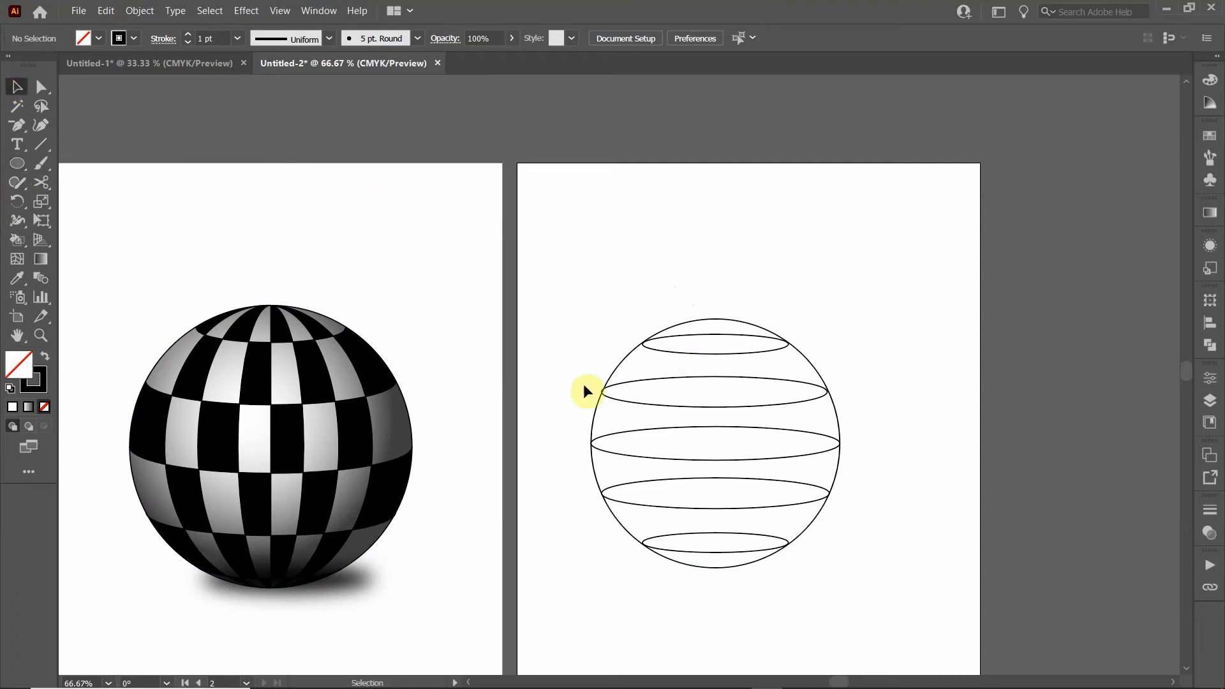
left_click(619, 366)
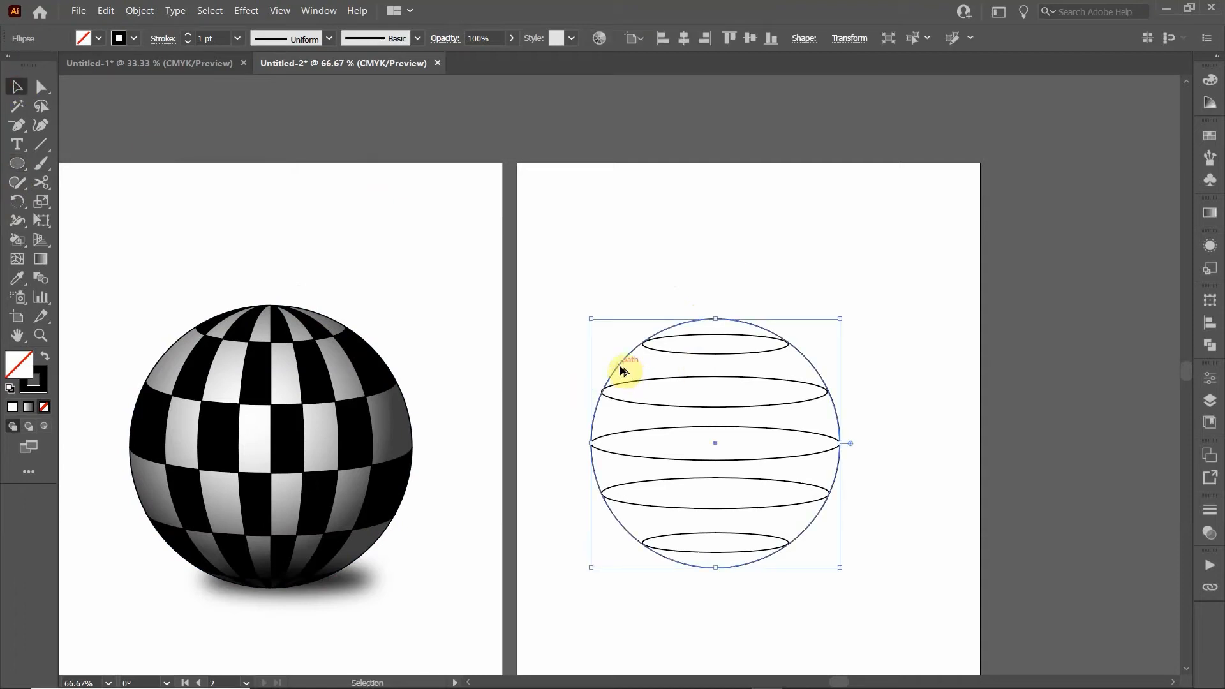
left_click_drag(619, 368, 574, 331)
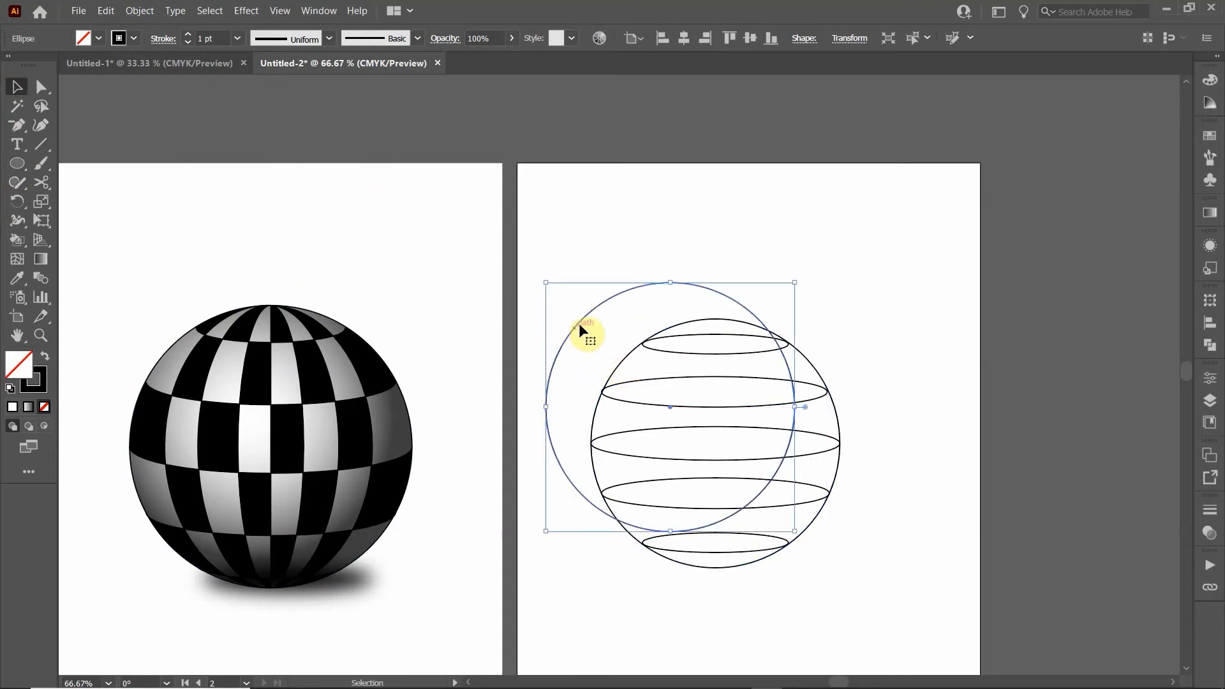
left_click_drag(547, 408, 746, 425)
left_click_drag(763, 292, 622, 292)
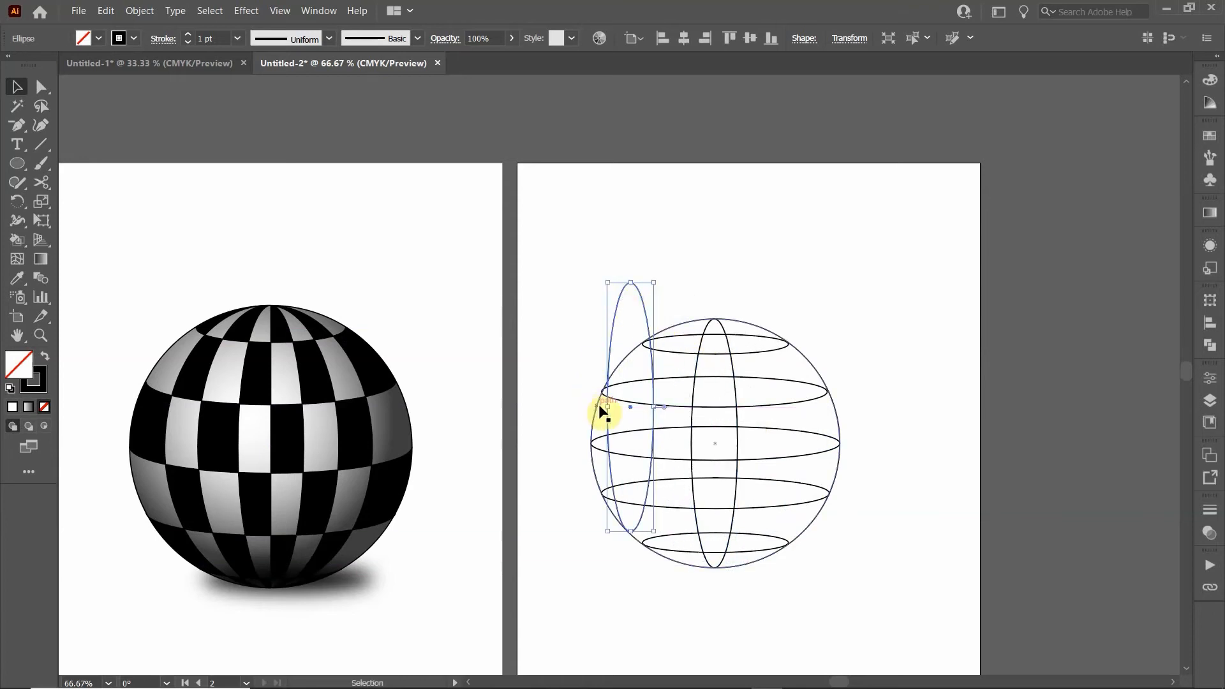
Add two progressively wider full-height vertical ellipses, each centred inside the circle around the narrow one
left_click_drag(607, 406, 560, 406)
left_click_drag(574, 313, 677, 362)
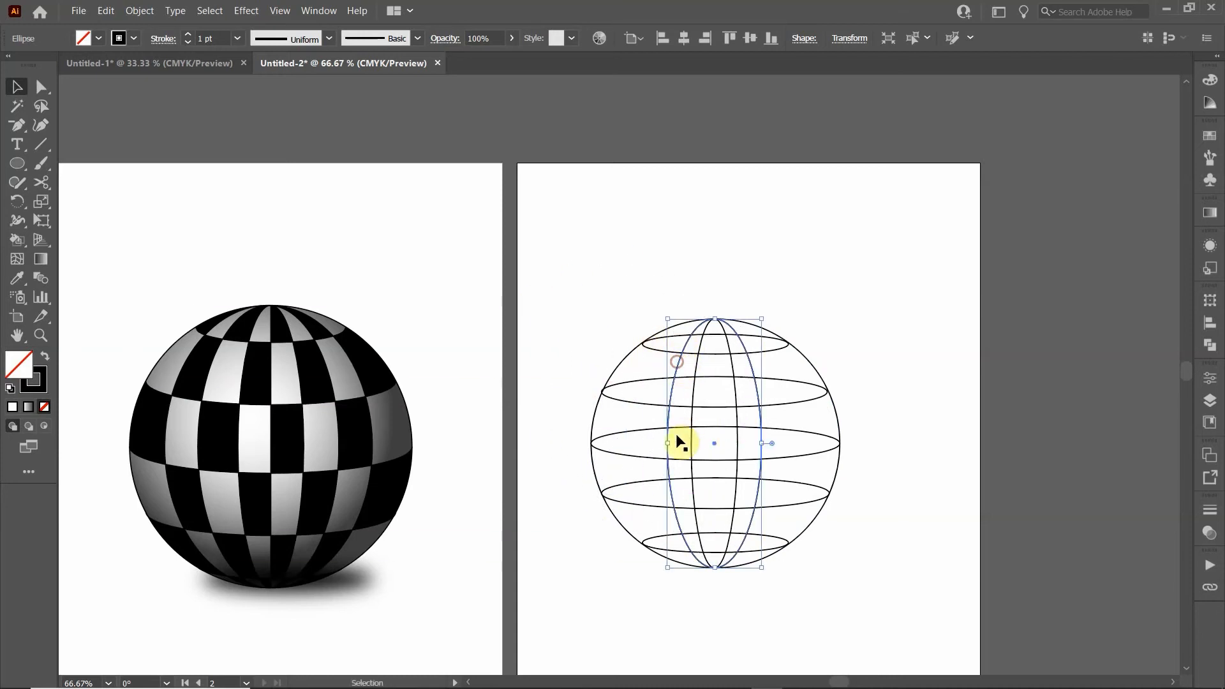
left_click_drag(667, 443, 645, 429)
key("ctrl+z")
mouse_move(655, 372)
left_mouse_down()
mouse_move(546, 310)
mouse_move(657, 365)
left_mouse_up()
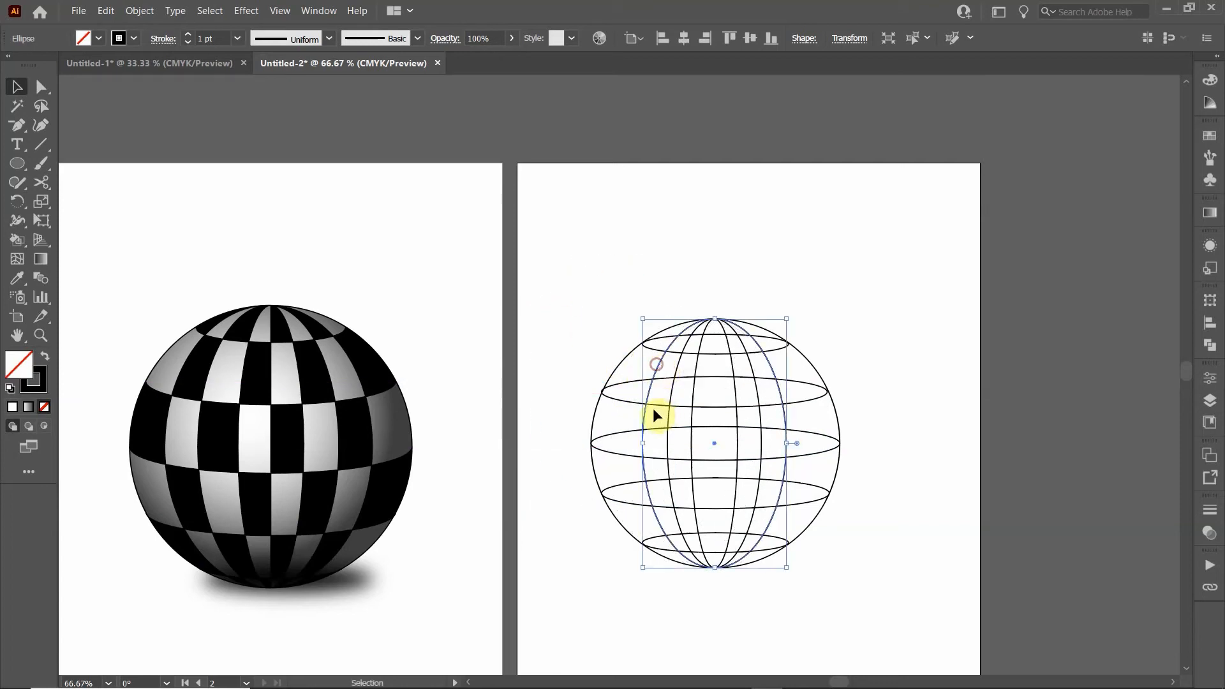
Add a widest vertical ellipse just inside the circle and widen the two intermediate ellipses slightly to balance the longitude spacing
mouse_move(640, 442)
left_mouse_down()
mouse_move(606, 434)
mouse_move(650, 424)
mouse_move(645, 431)
left_mouse_up()
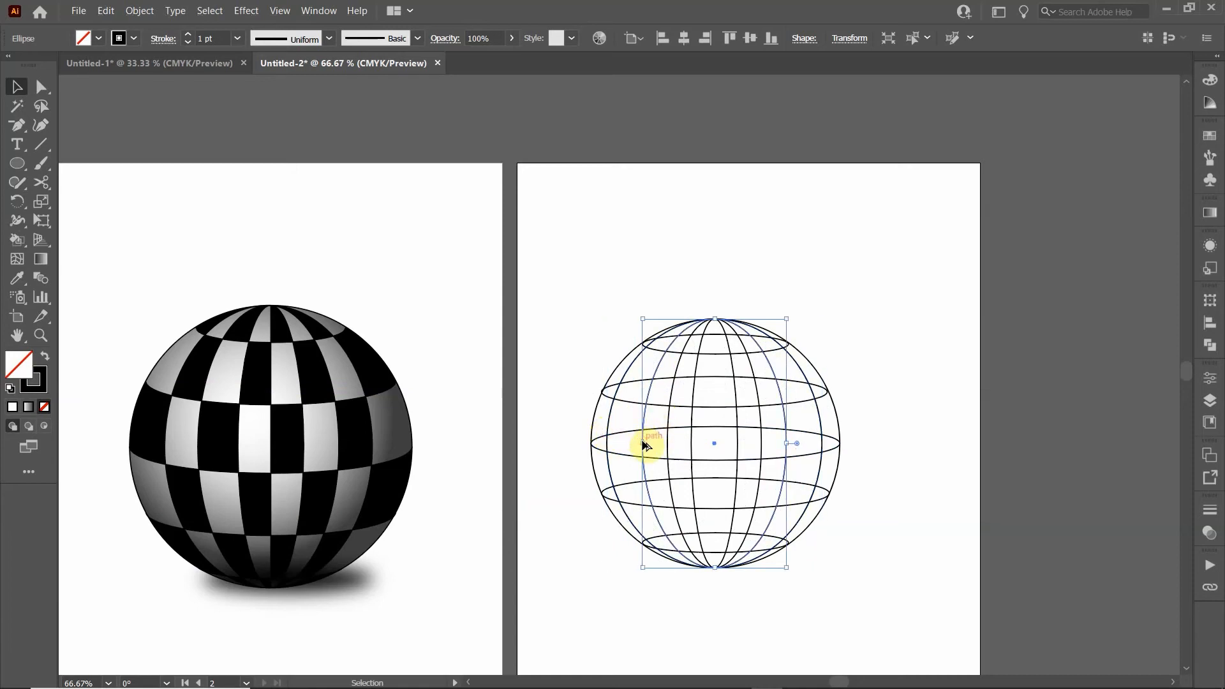
mouse_move(643, 443)
left_mouse_down()
mouse_move(669, 419)
mouse_move(661, 442)
left_mouse_up()
left_click(615, 316)
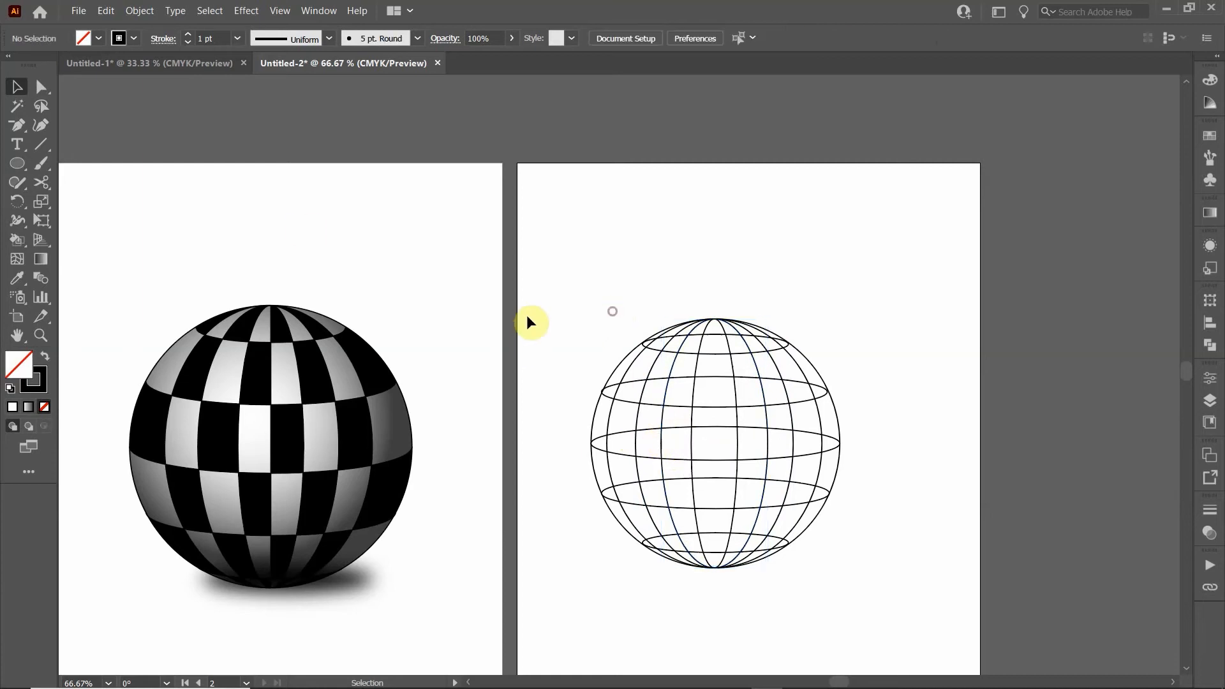
Draw a straight vertical line through the sphere's centre from the circle's top anchor to its bottom anchor
left_click(34, 150)
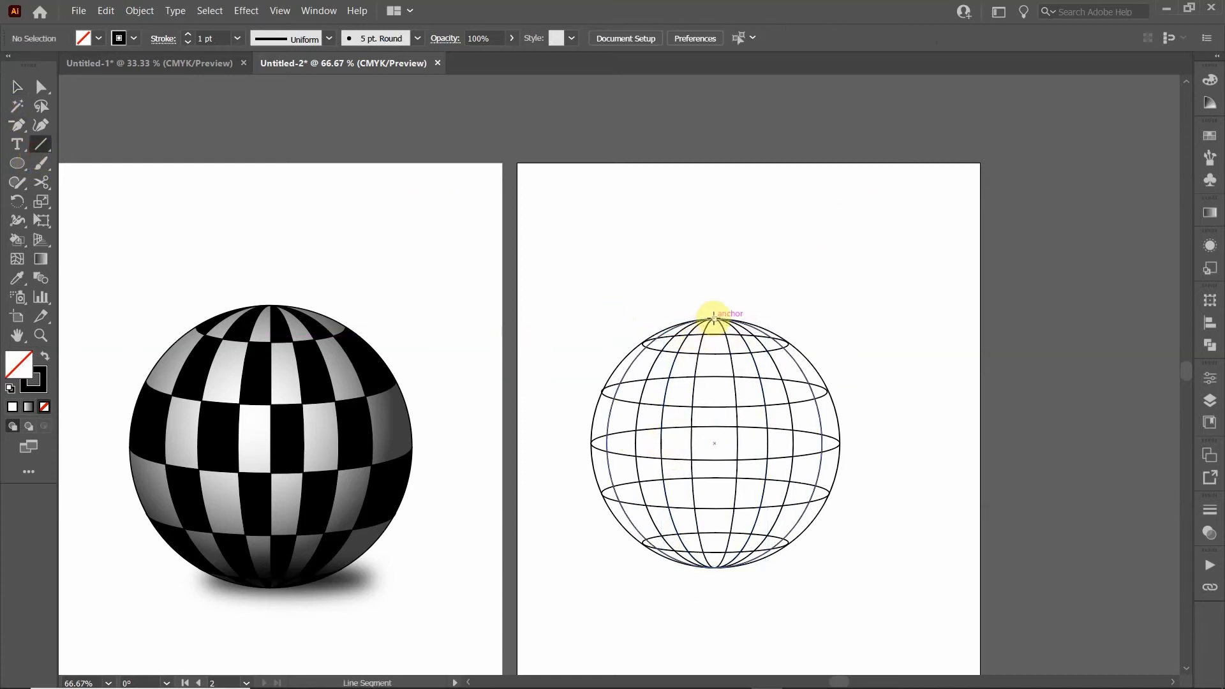
left_click_drag(714, 317, 714, 566)
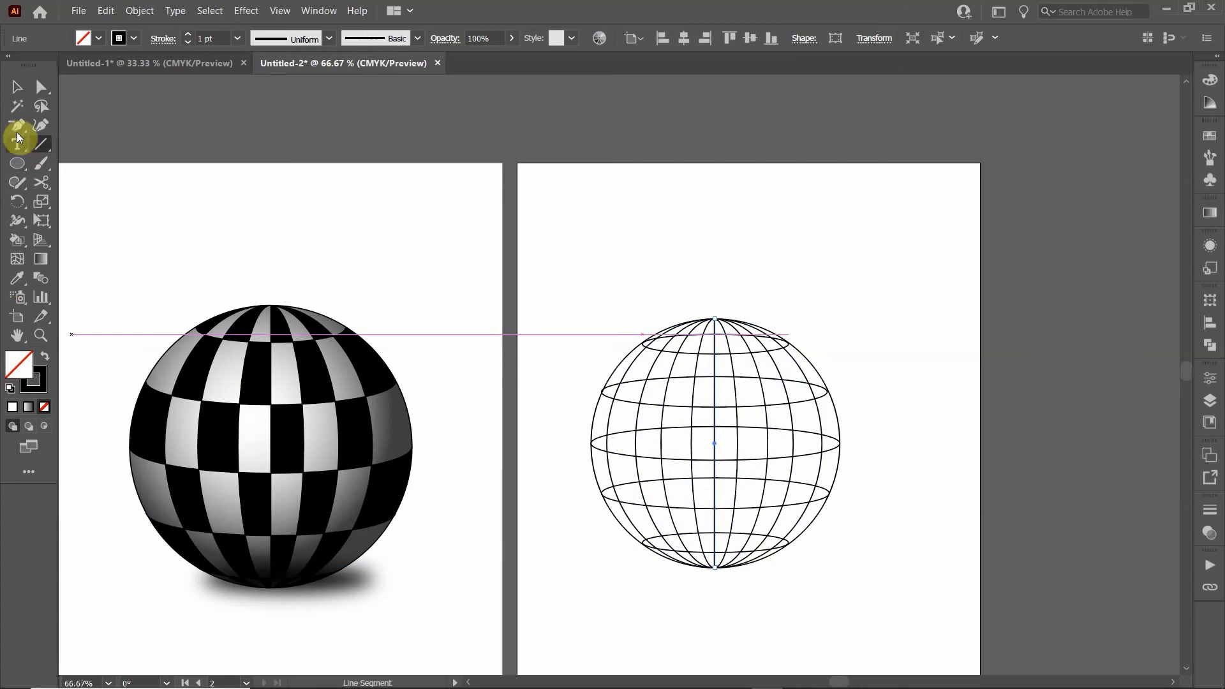
left_click(18, 87)
left_click(762, 221)
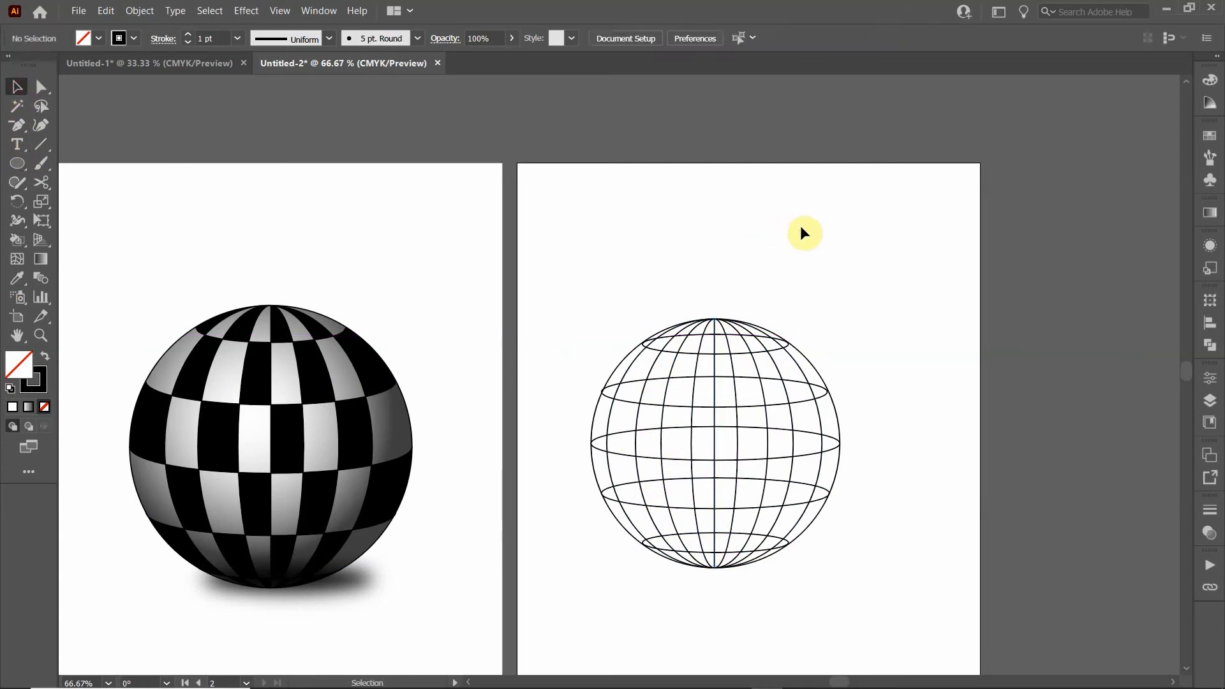
Isolate the second latitude ellipse from the top and delete its top anchor, leaving only the lower arc
scroll(708, 414, "down", 3)
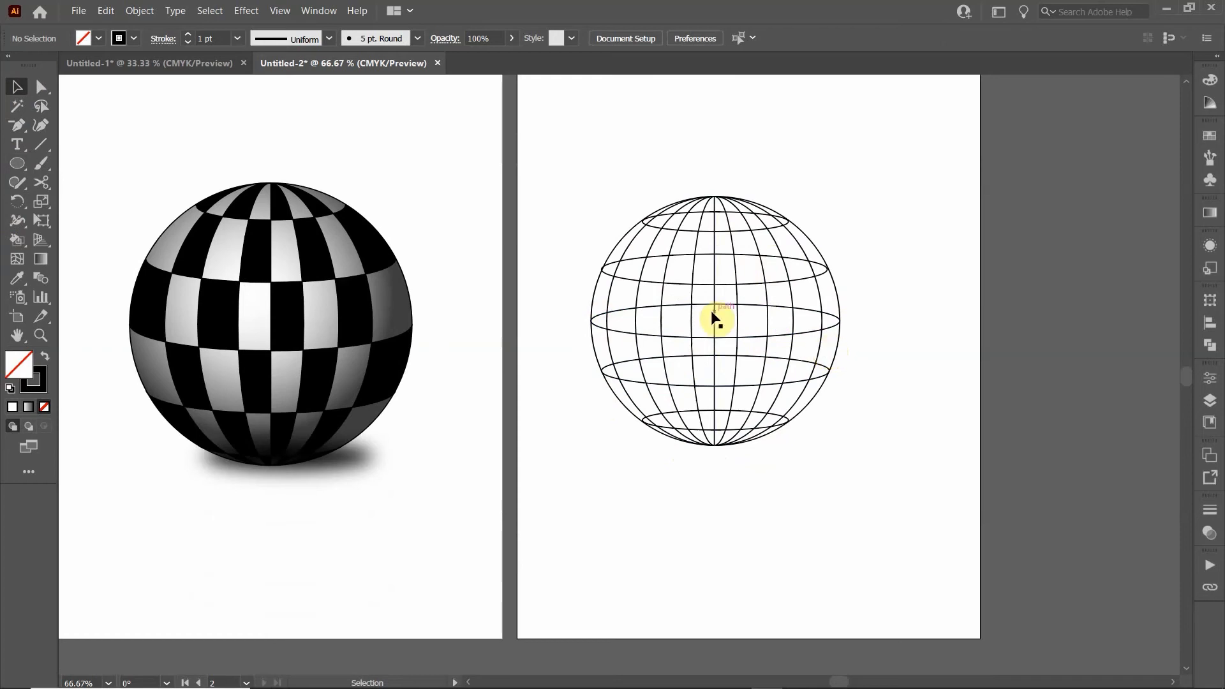
scroll(714, 315, "up", 1)
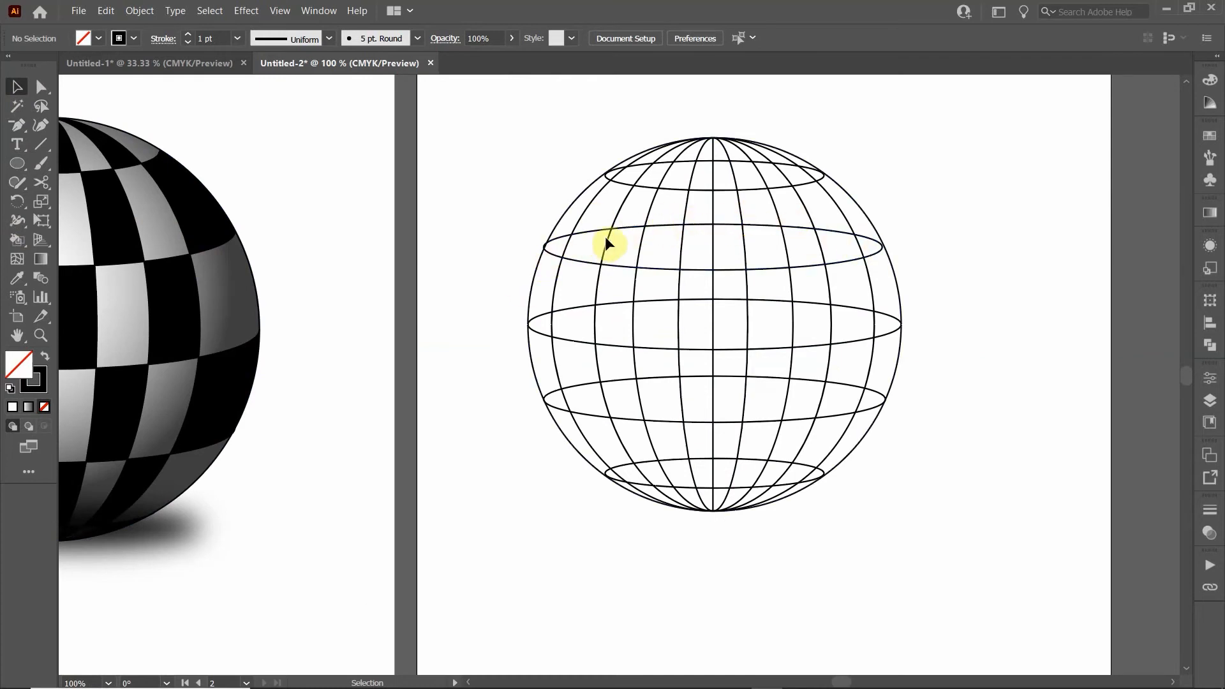
double_click(664, 228)
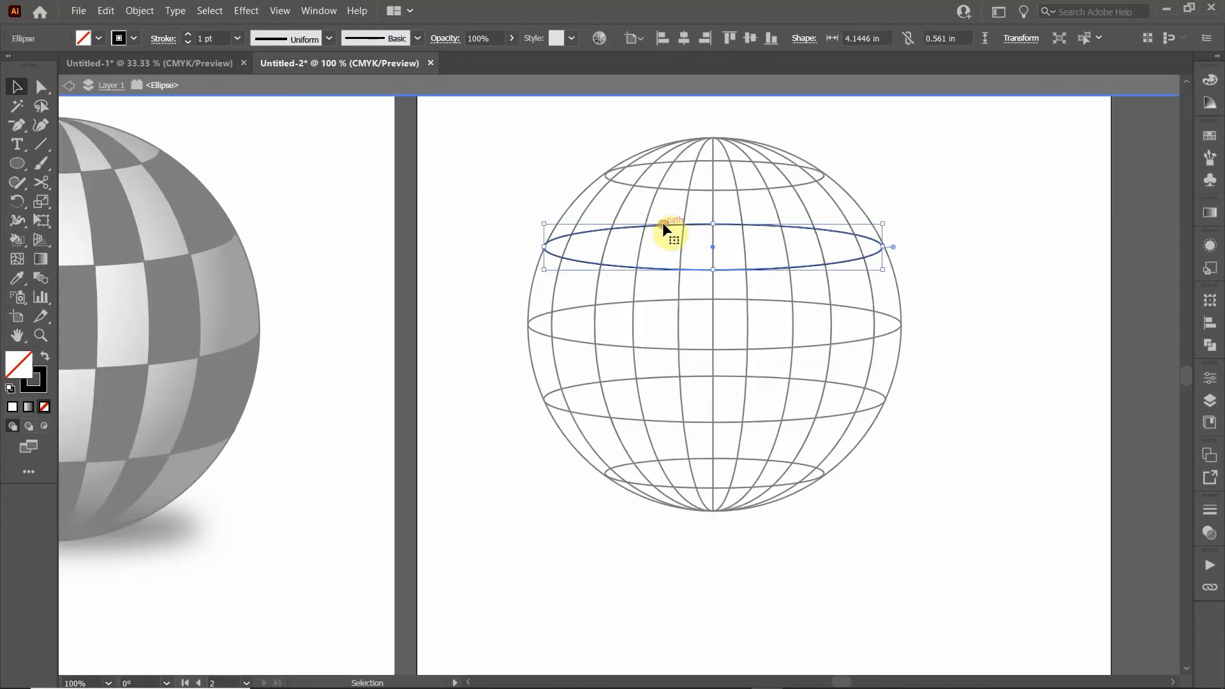
left_click(40, 87)
left_click(713, 227)
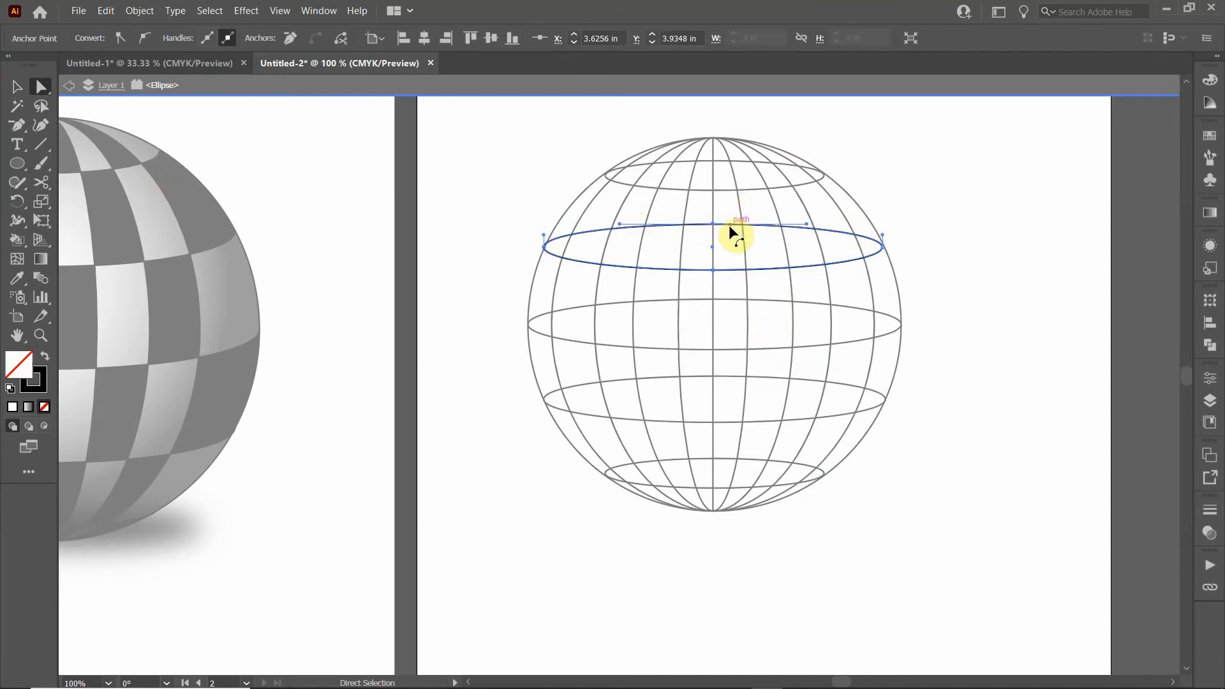
key("Delete")
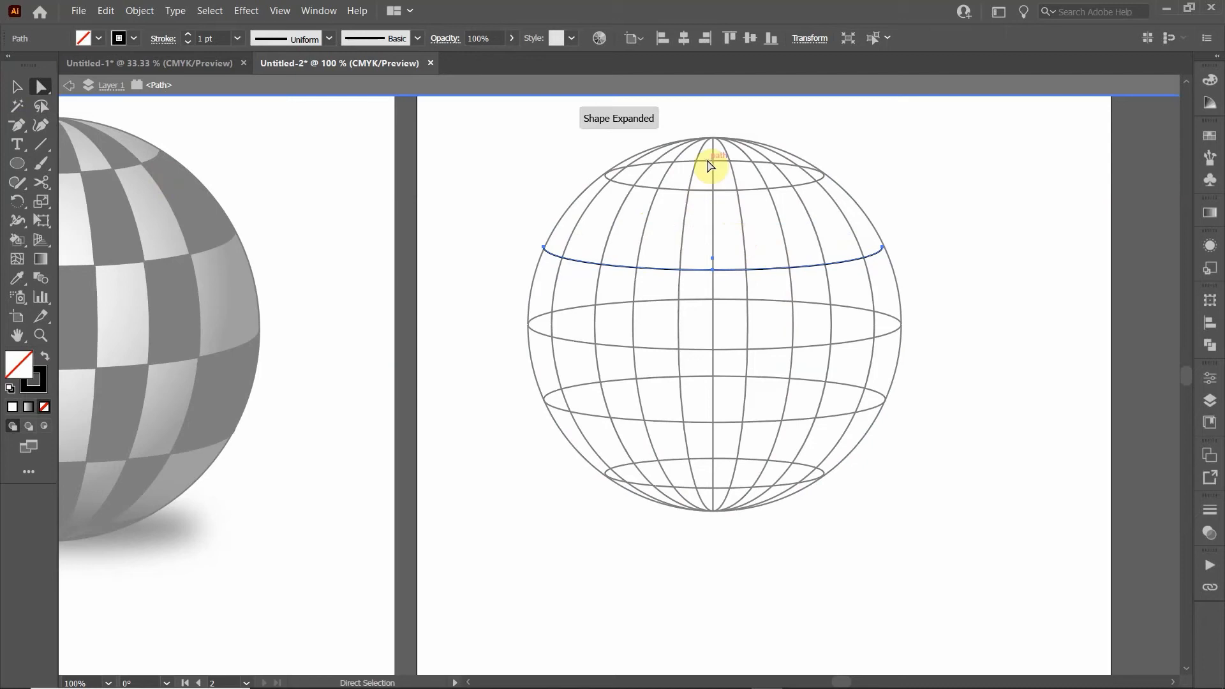
key("ctrl+shift+a")
left_click(17, 87)
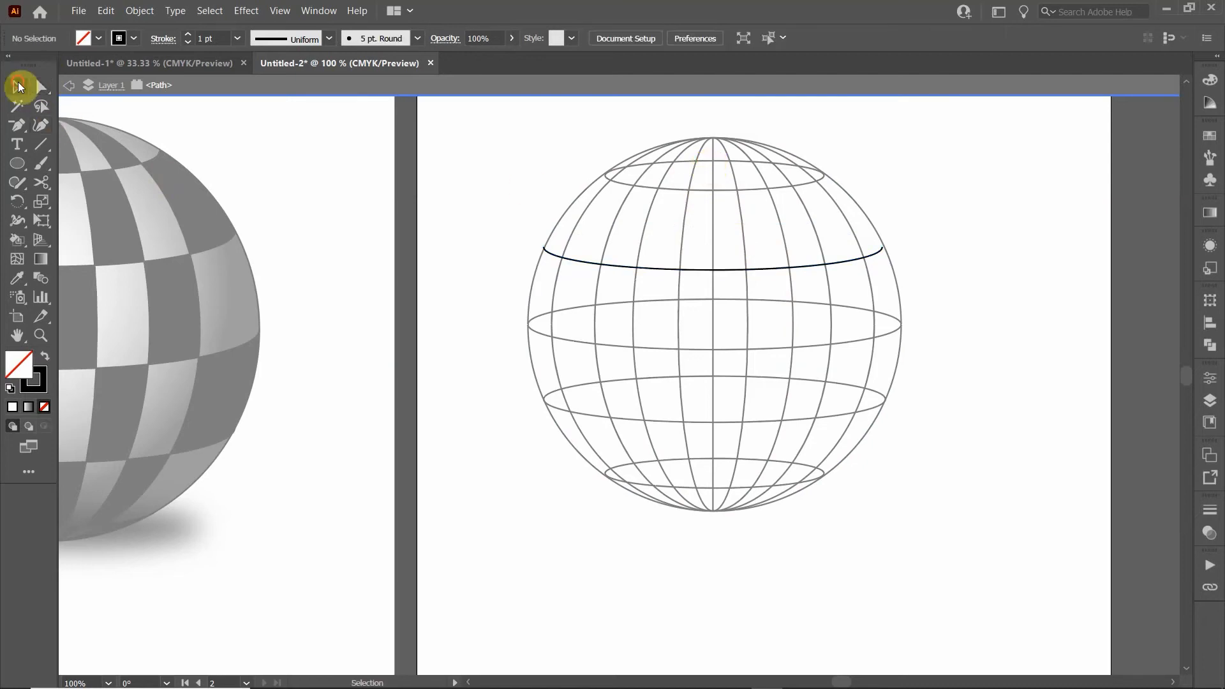
double_click(586, 139)
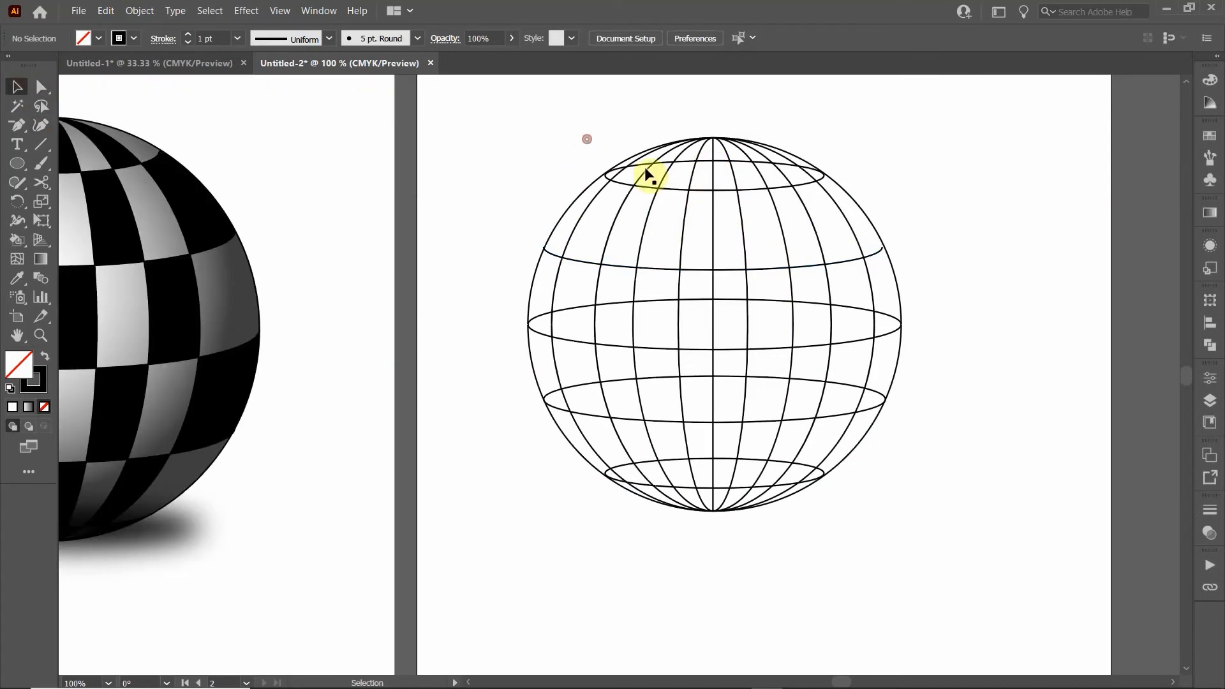
Isolate the topmost latitude ellipse and delete its top anchor so only the lower arc remains
left_click(687, 161)
double_click(687, 160)
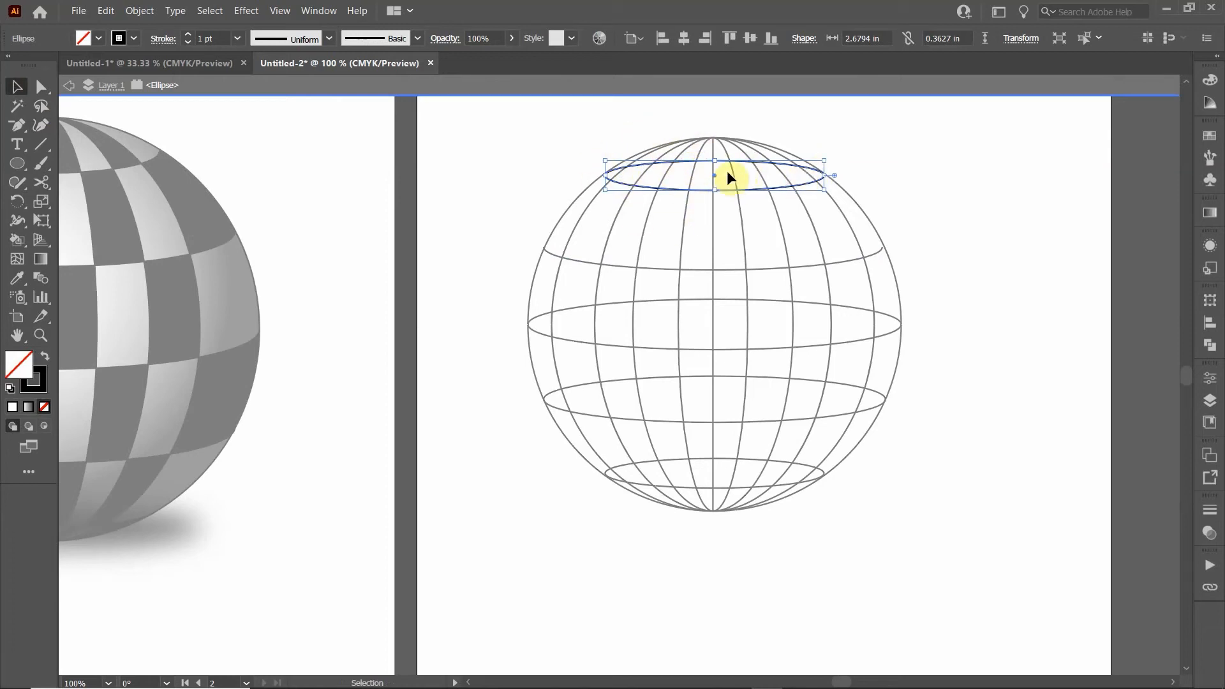
left_click(41, 87)
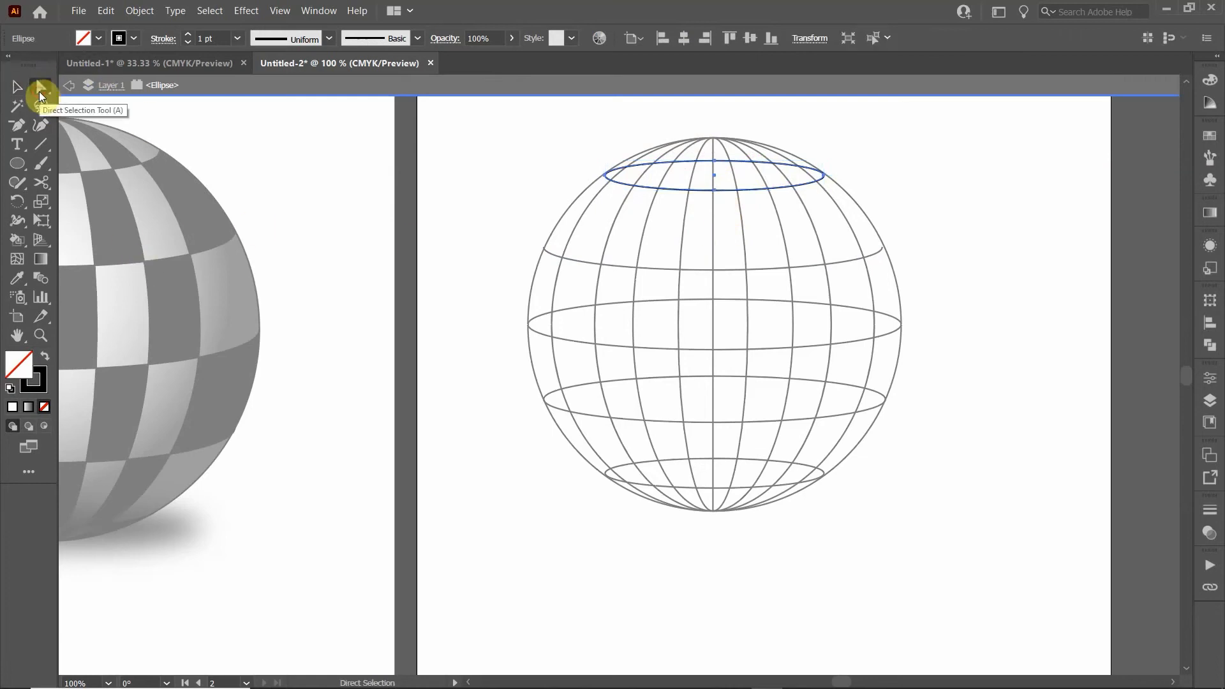
left_click(714, 162)
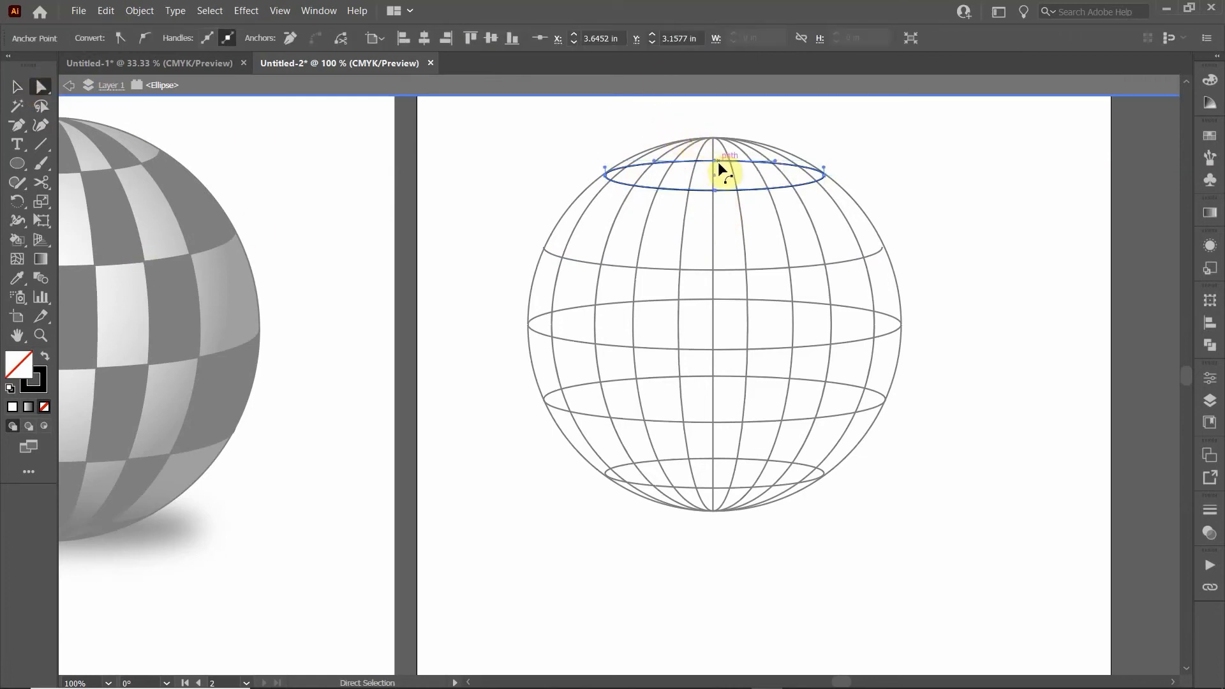
key("Delete")
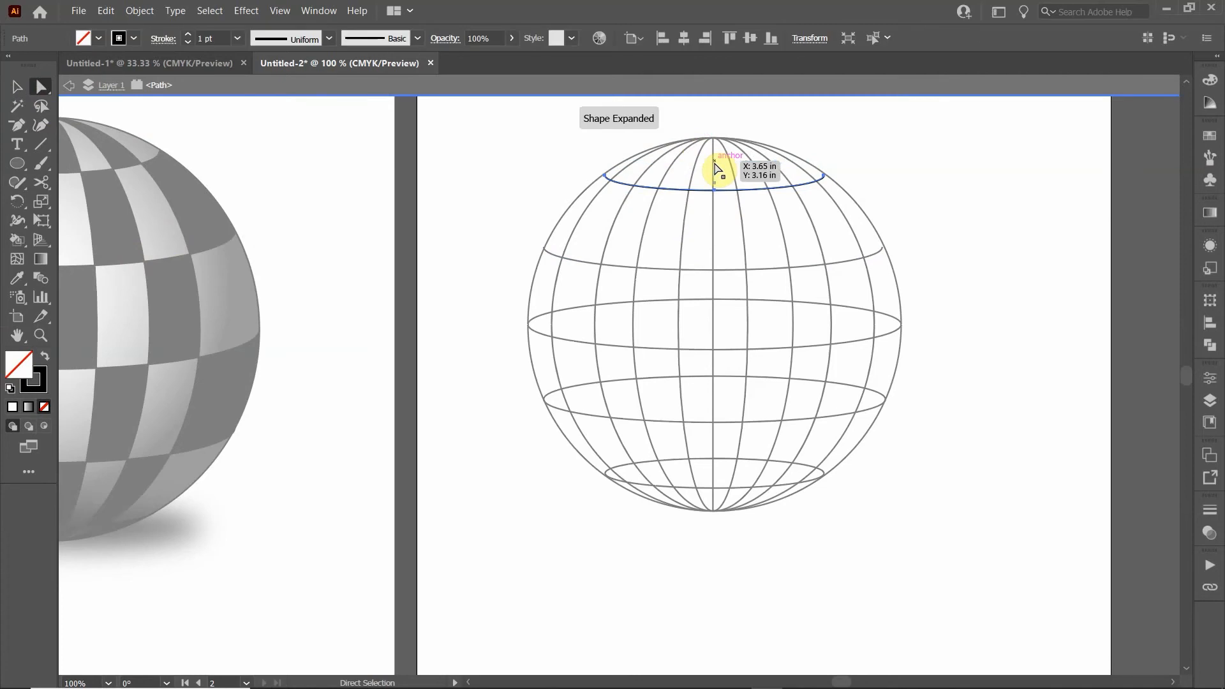
left_click(16, 87)
double_click(486, 266)
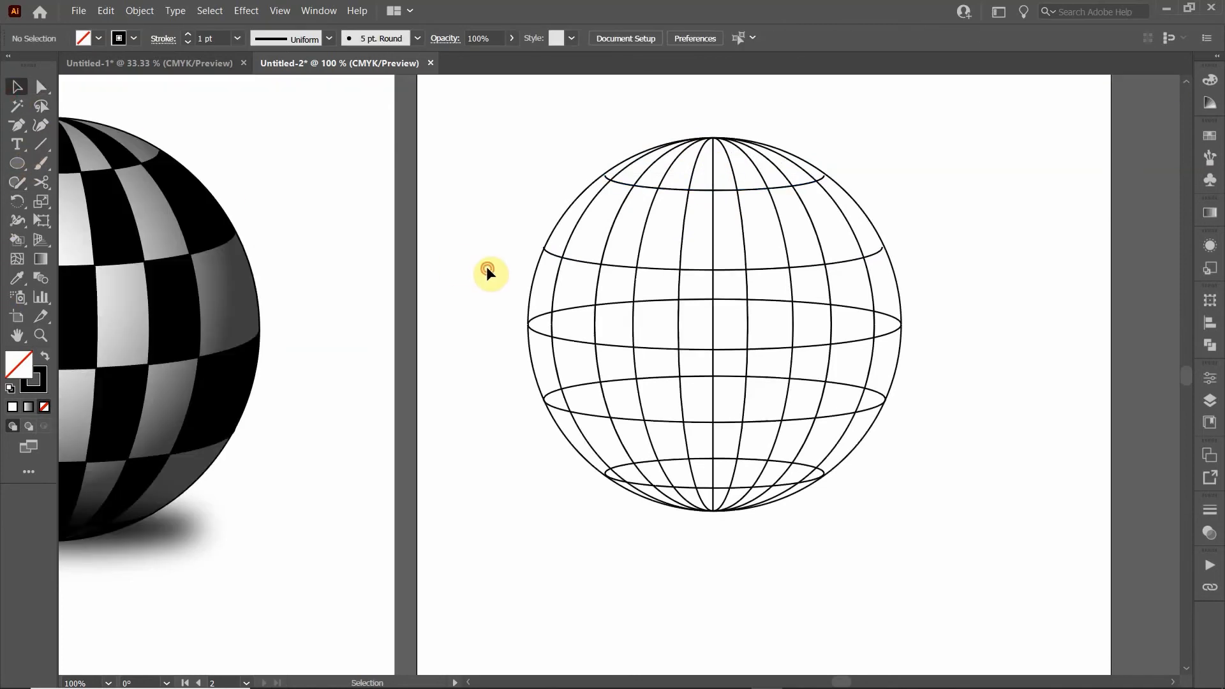
Remove the upper half of the middle latitude ellipse by deleting its top anchor in isolation mode
double_click(660, 299)
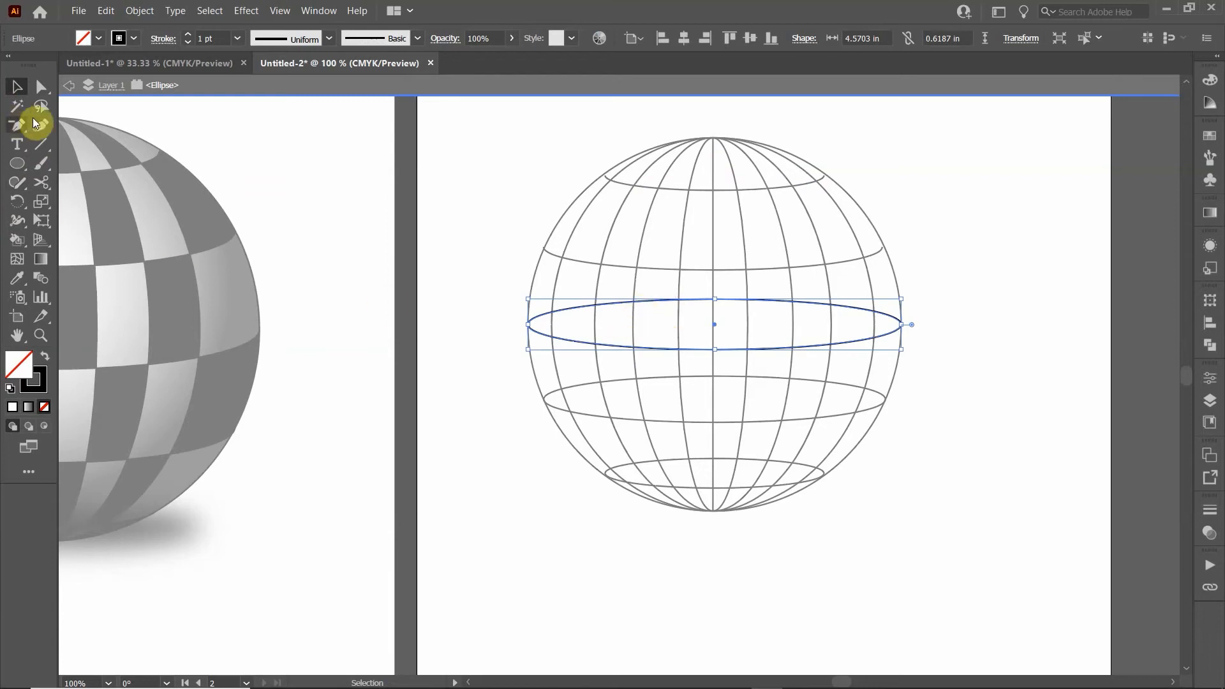
left_click(40, 87)
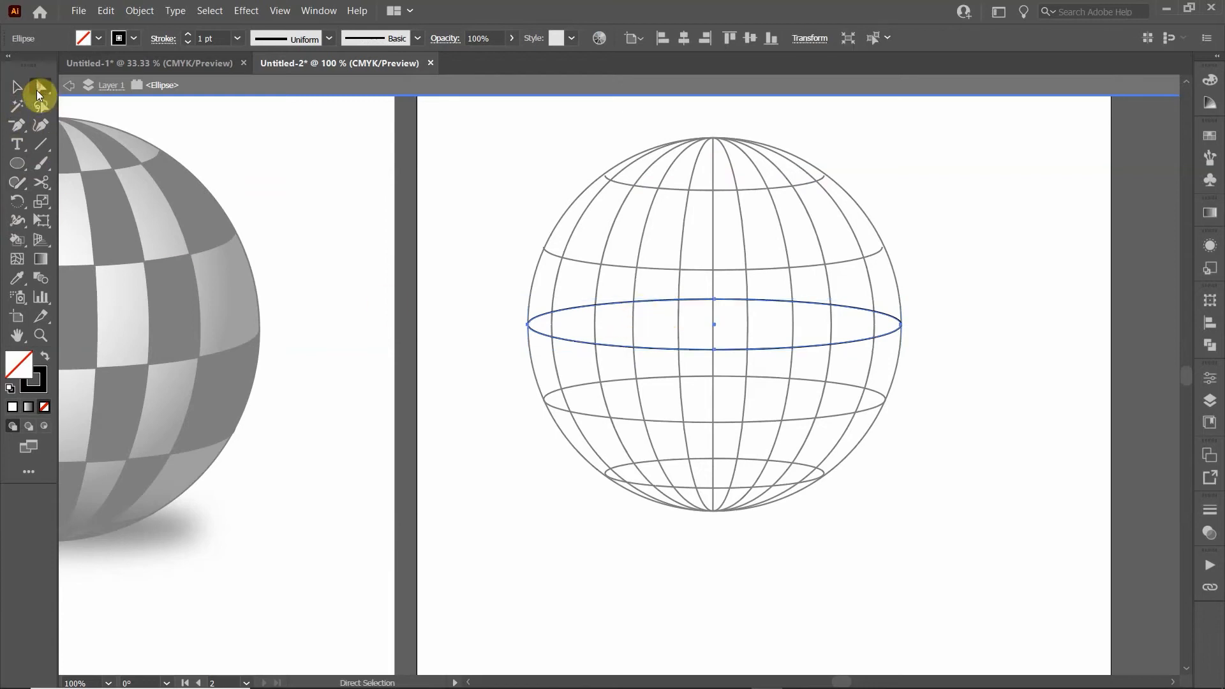
left_click(715, 300)
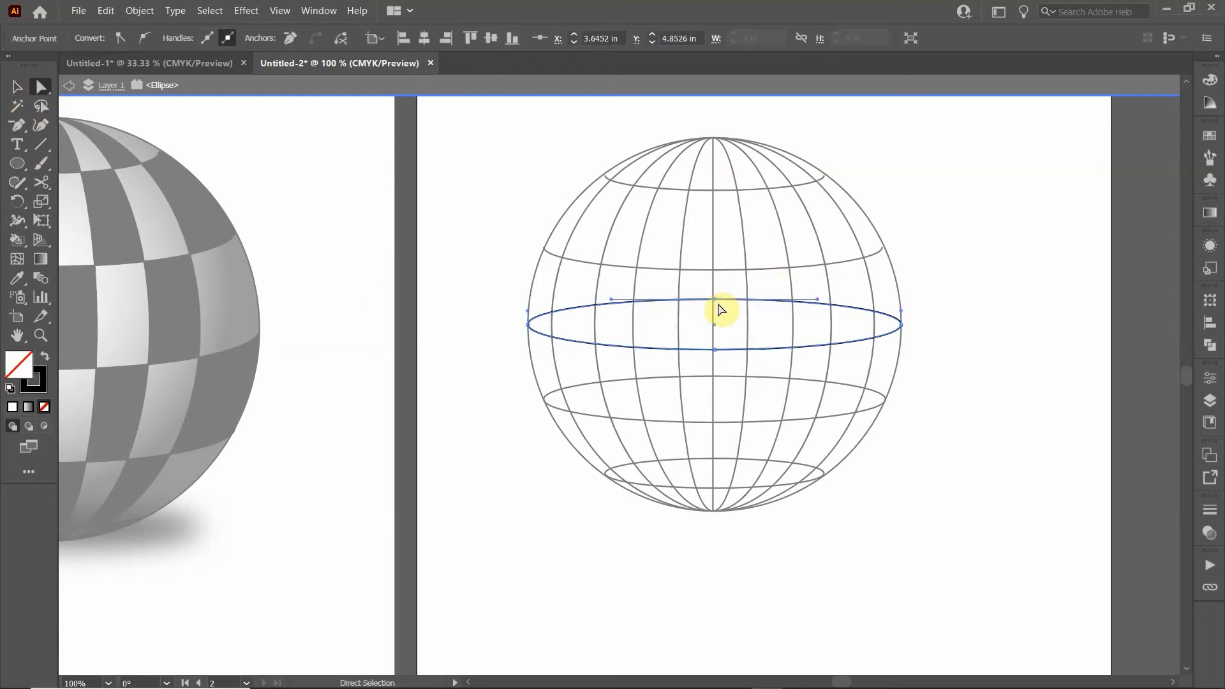
key("Delete")
left_click(16, 86)
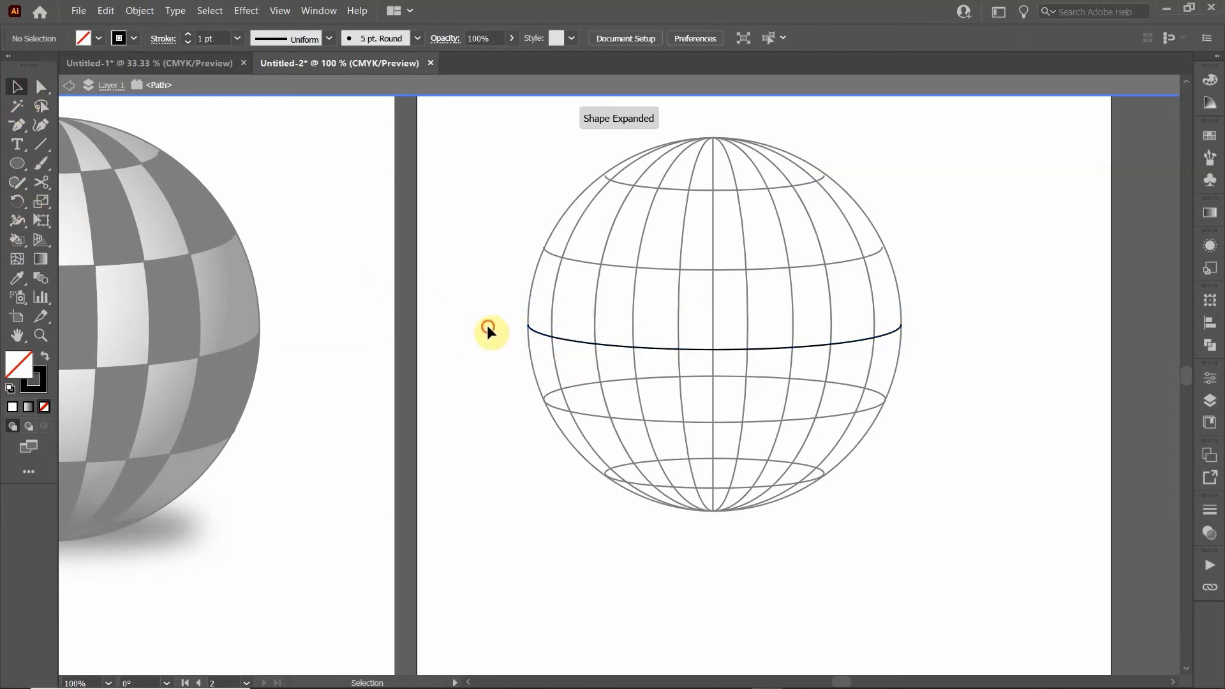
left_click(488, 325)
Remove the upper half of the fourth latitude ellipse by deleting its top anchor, keeping the lower arc
left_click(662, 420)
left_click(41, 87)
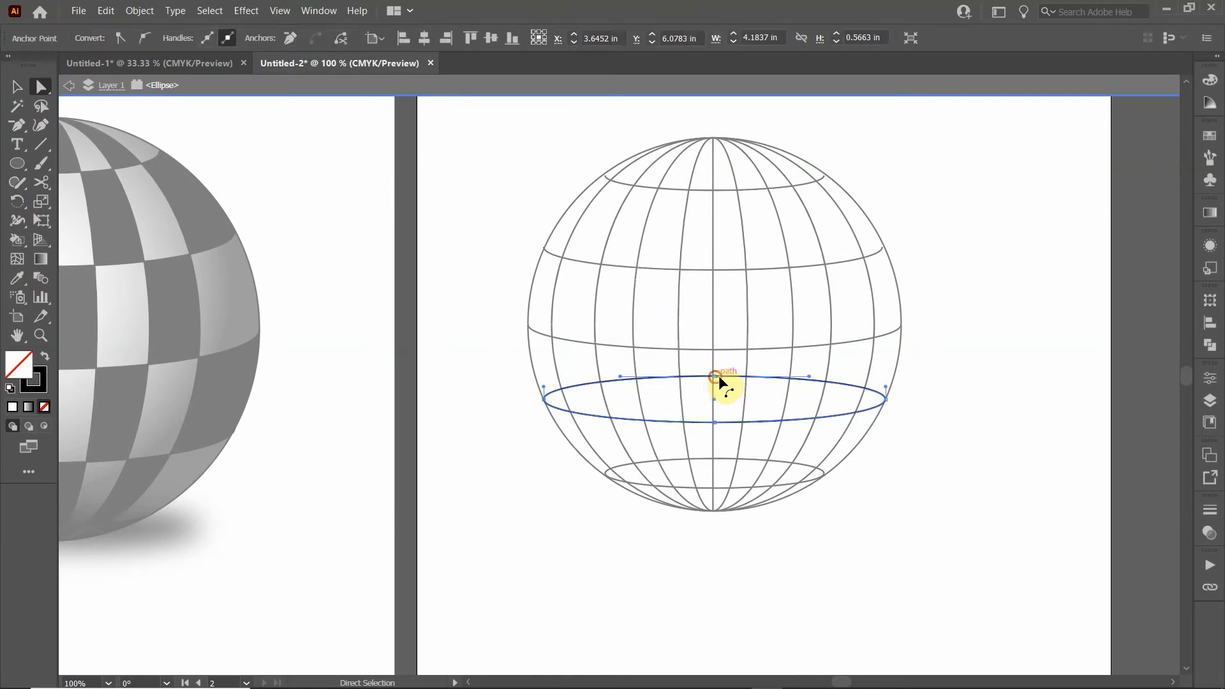
left_click(715, 376)
key("Delete")
left_click(16, 88)
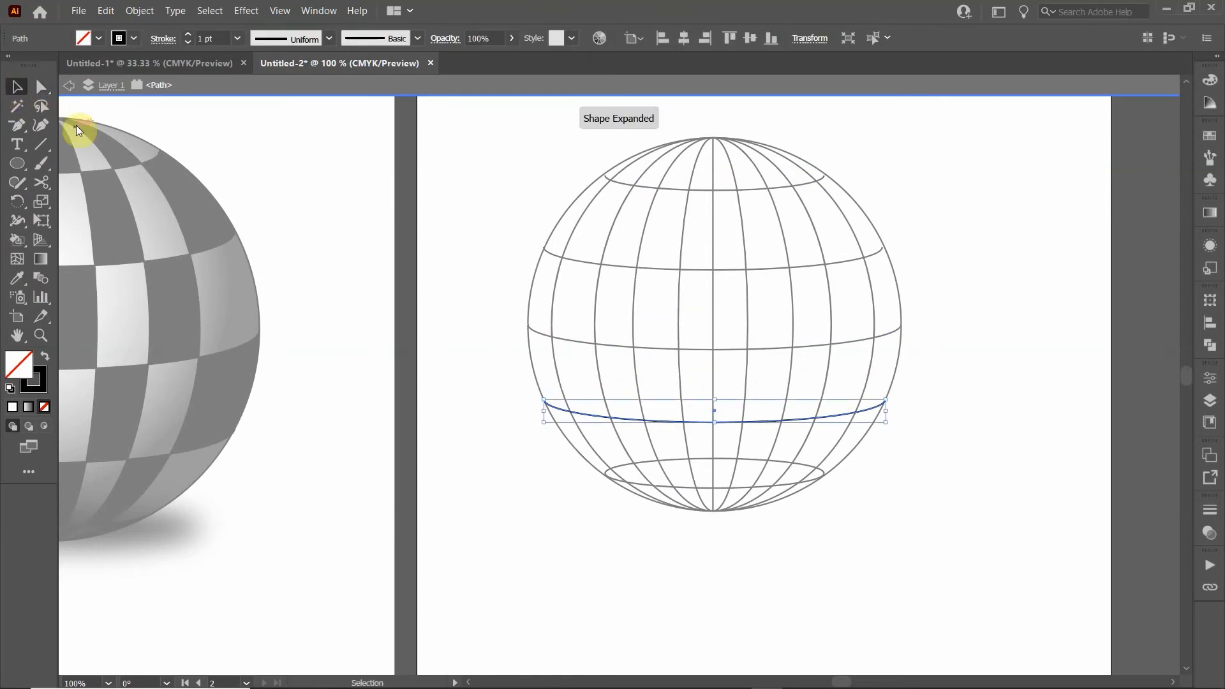
left_click(469, 404)
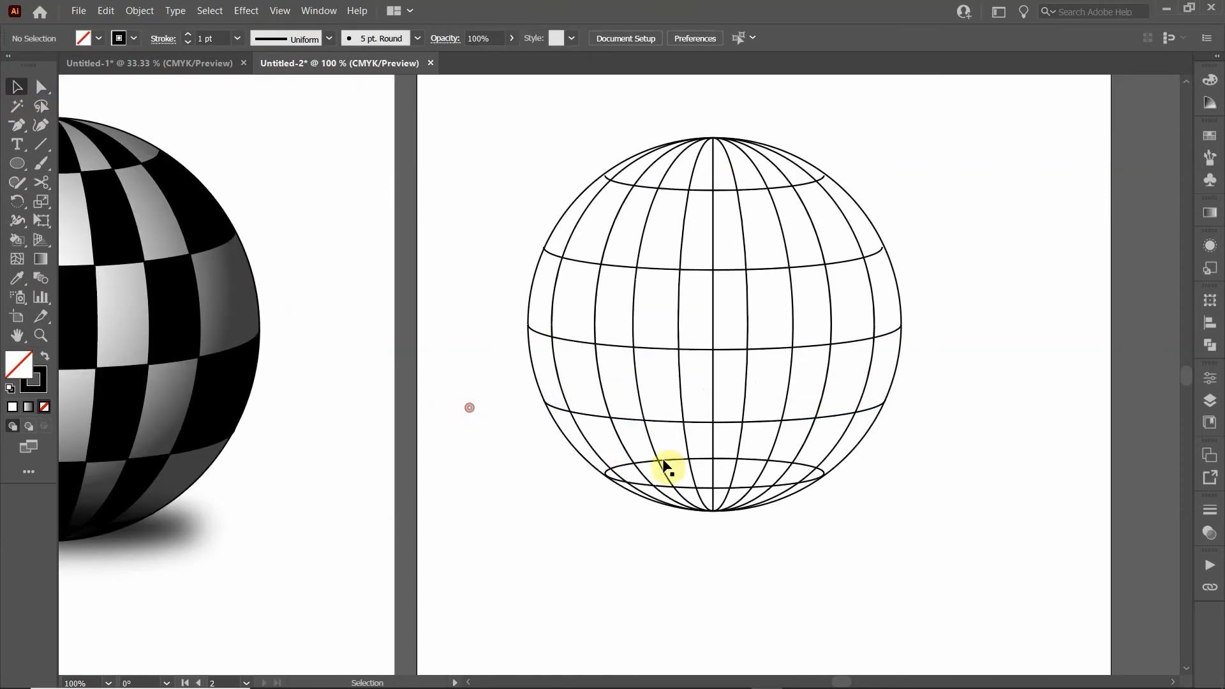
Delete the top anchor of the lowest latitude ellipse to keep its lower arc, and leave isolation mode
double_click(686, 493)
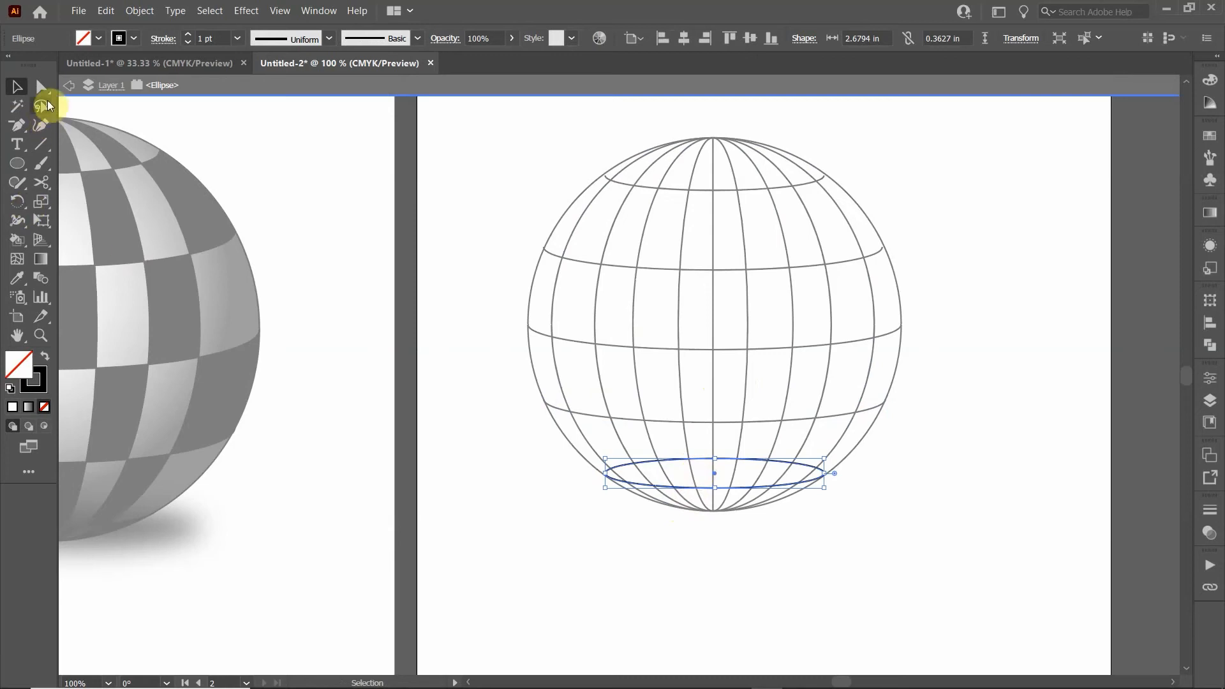
left_click(48, 106)
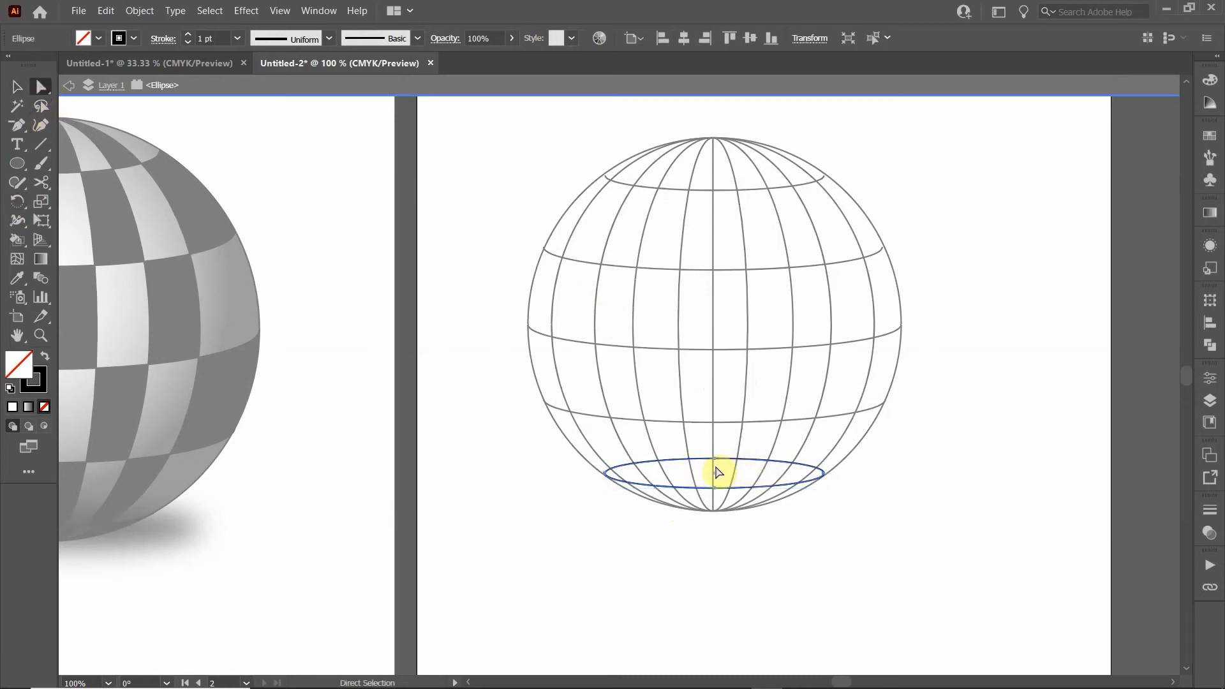
left_click(716, 459)
key("Delete")
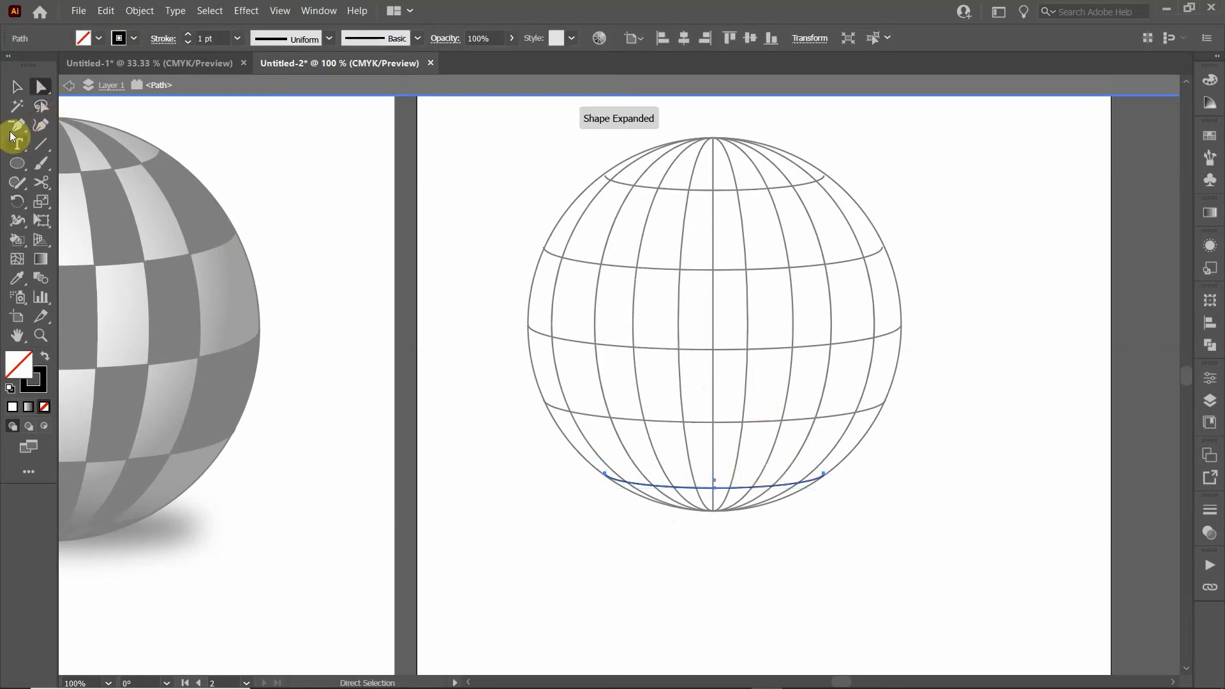
left_click(25, 91)
left_click(472, 426)
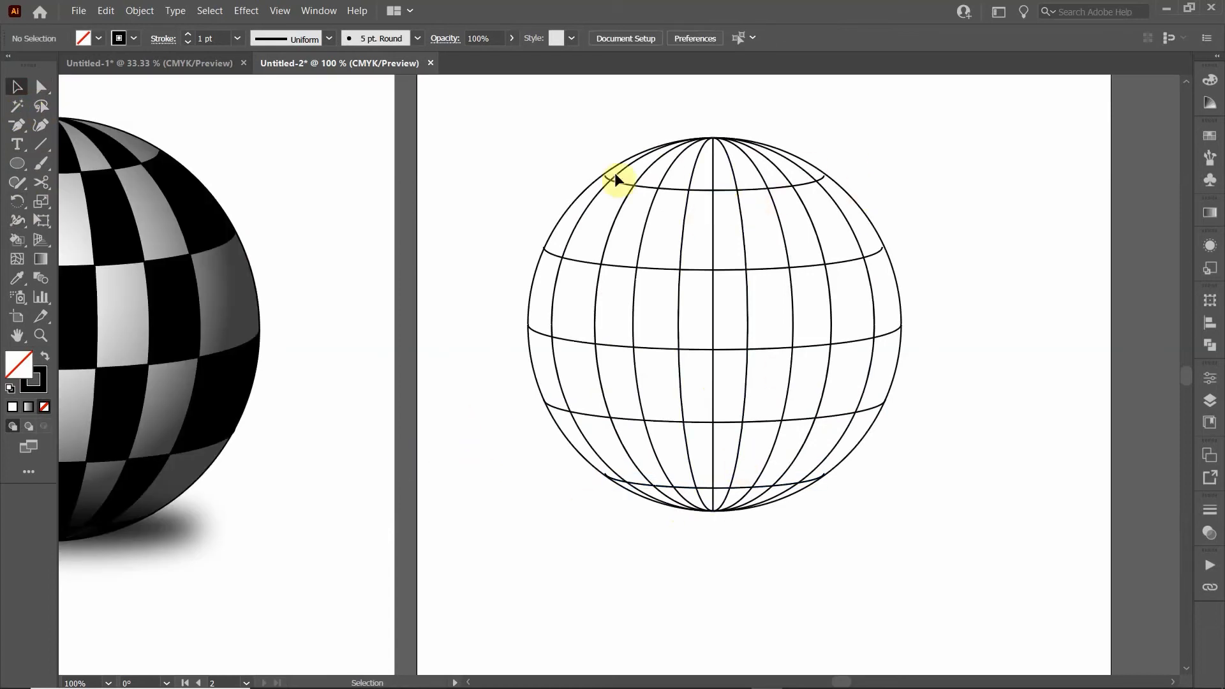
Widen the topmost latitude arc evenly about its centre until both ends meet the sphere's circular outline
left_click(744, 187)
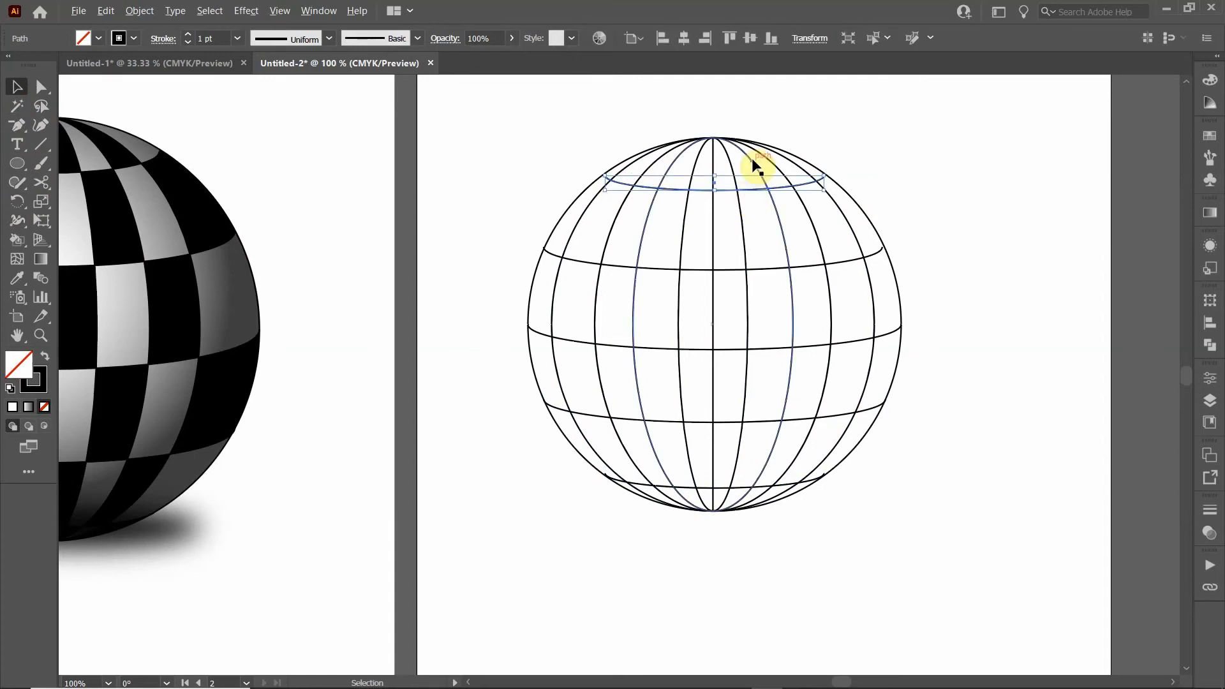
scroll(755, 162, "up", 3)
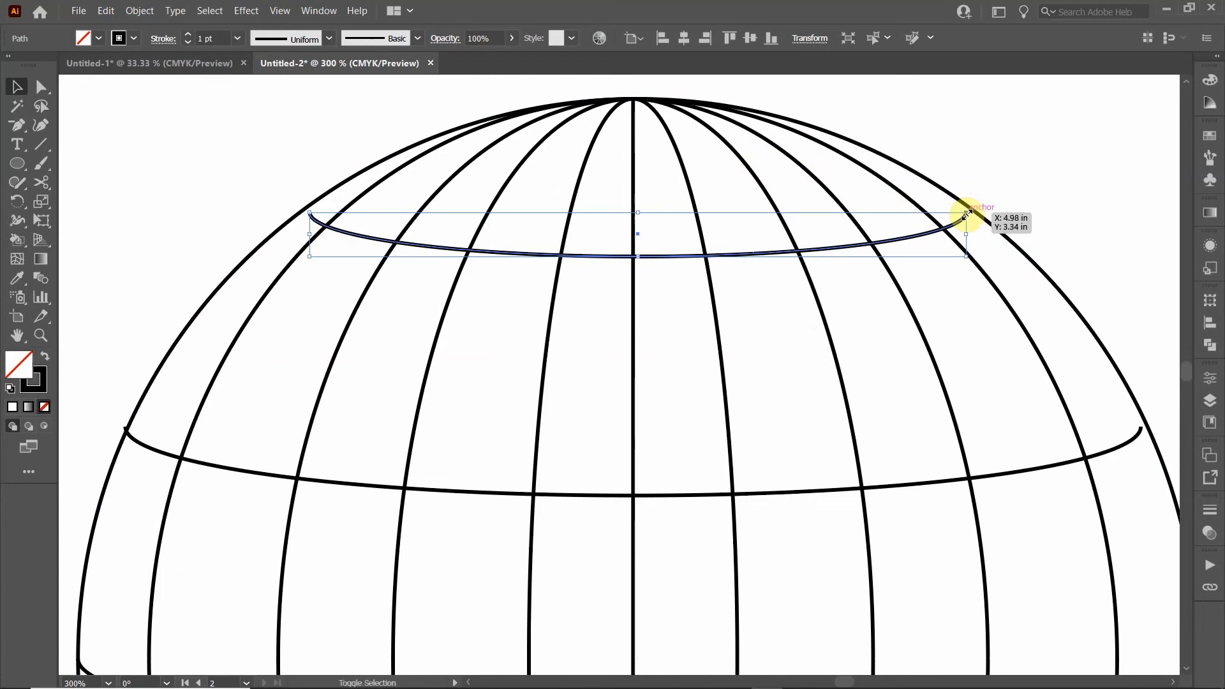
left_click_drag(967, 214, 974, 204)
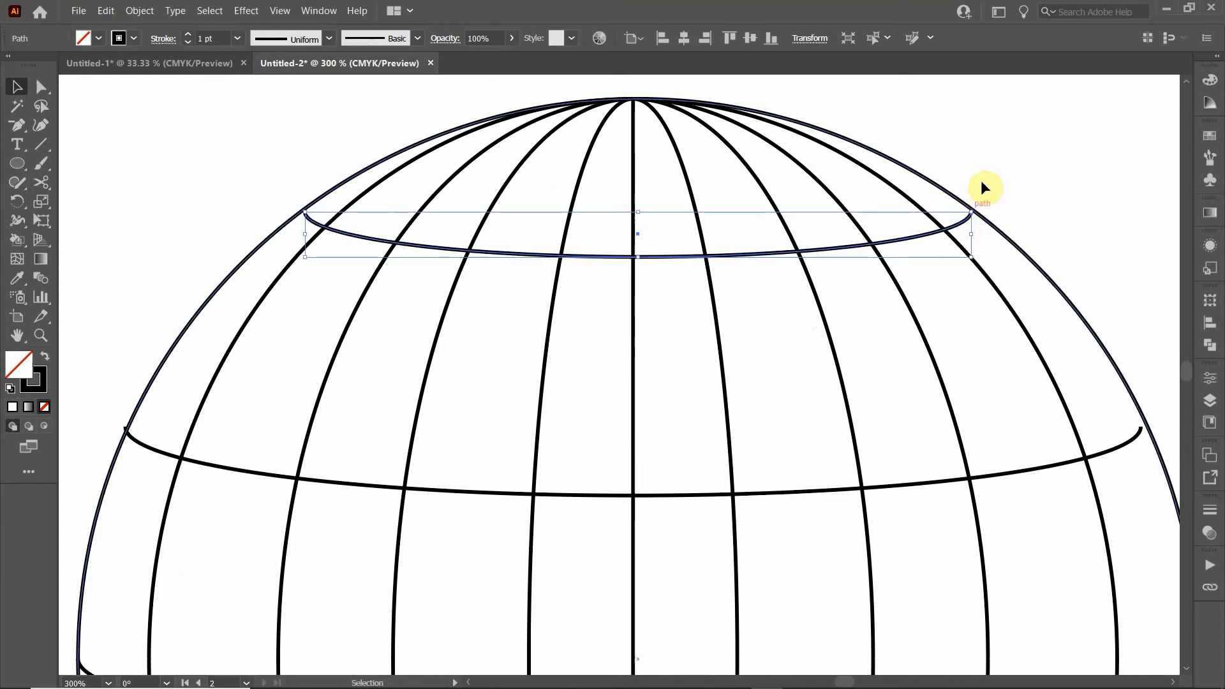
left_click(891, 327)
scroll(889, 331, "down", 4)
scroll(889, 332, "up", 4)
scroll(891, 338, "up", 2)
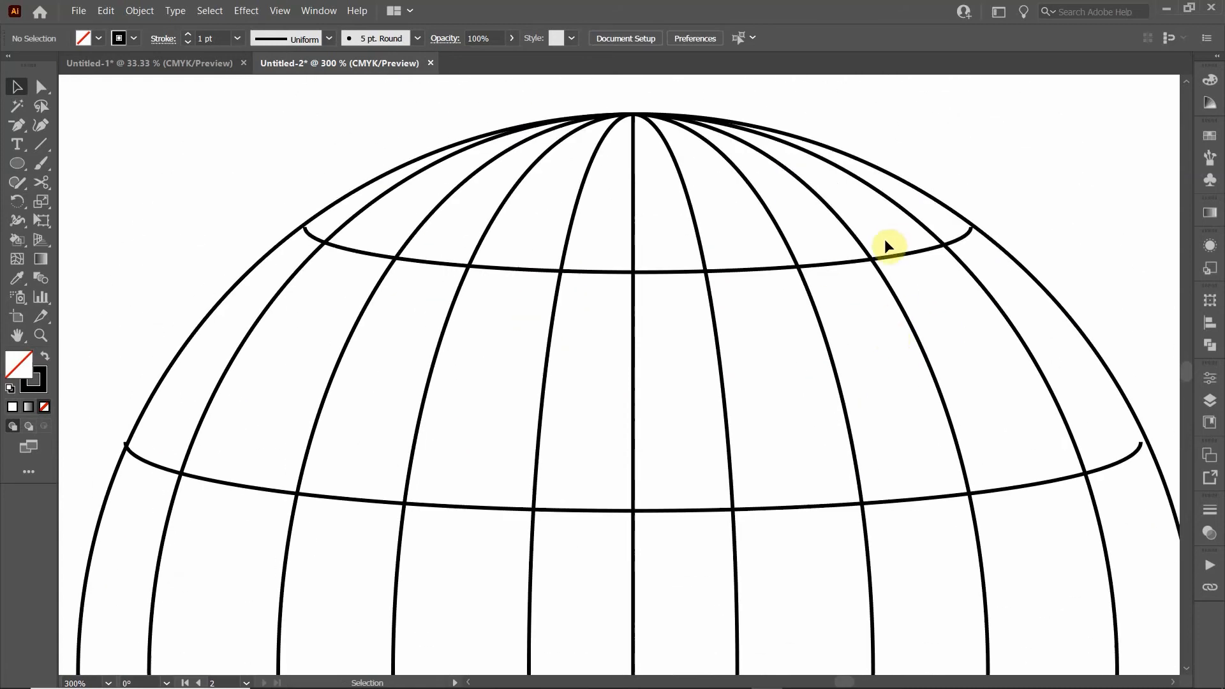
left_click(899, 256)
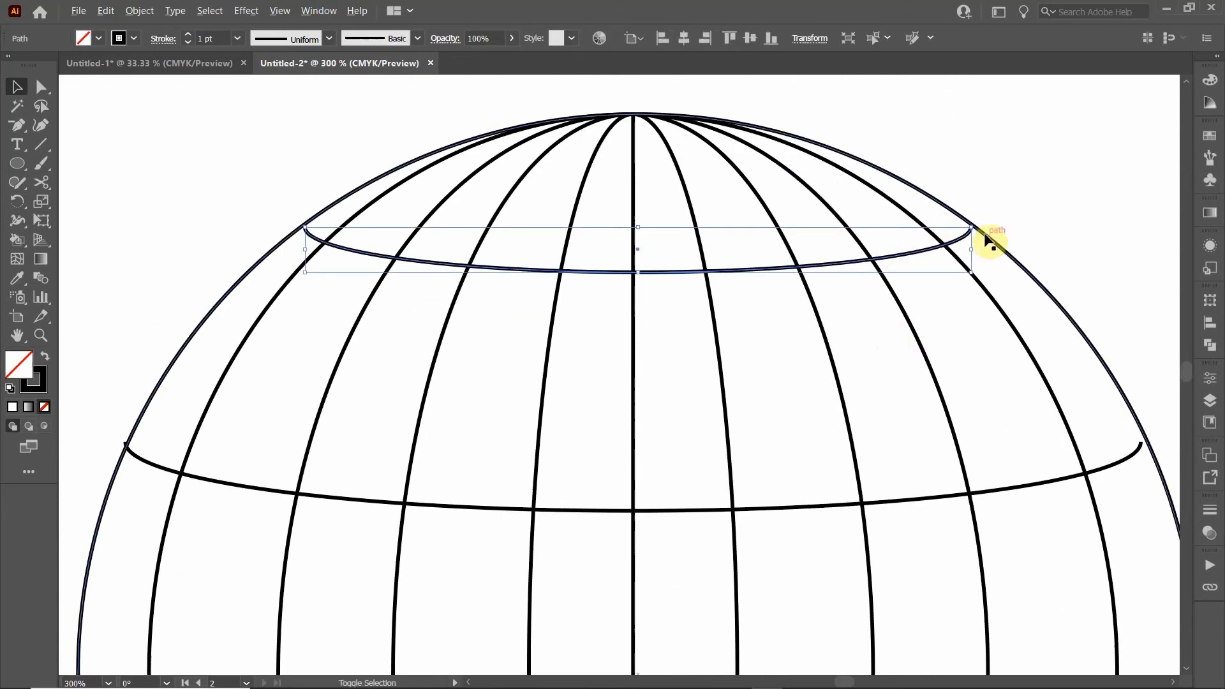
left_click_drag(970, 226, 973, 227)
left_click(826, 424)
scroll(826, 424, "down", 2)
scroll(827, 426, "down", 10)
scroll(809, 426, "up", 5)
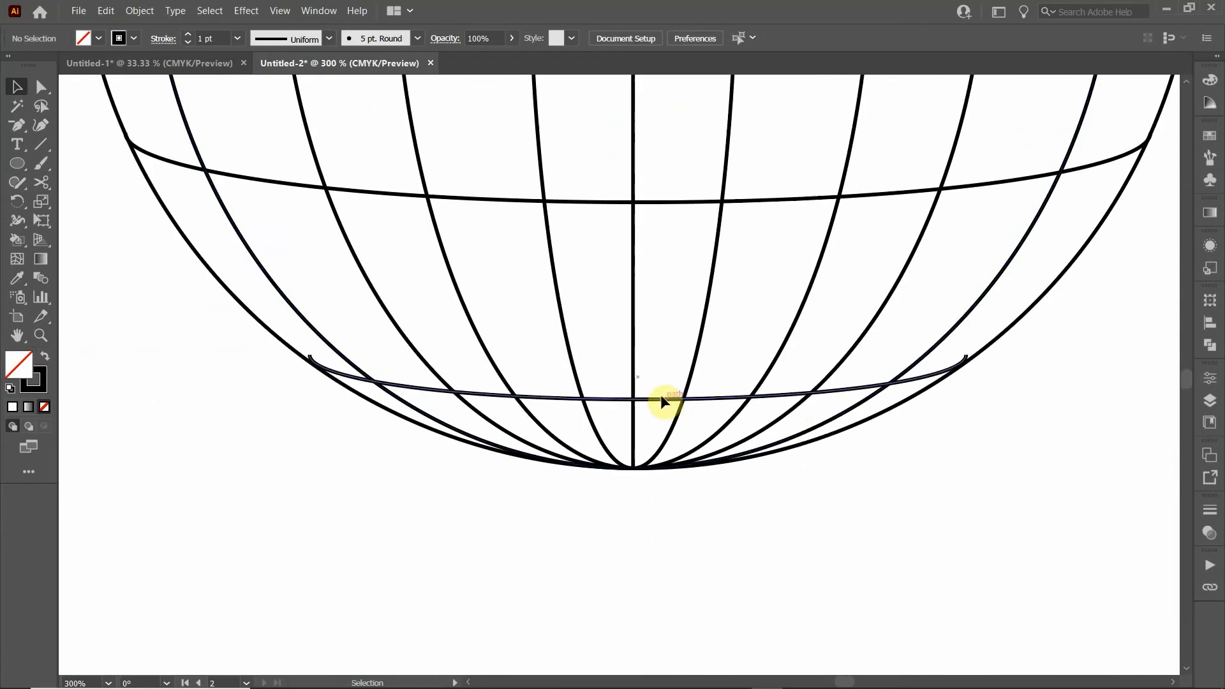
left_click(535, 397)
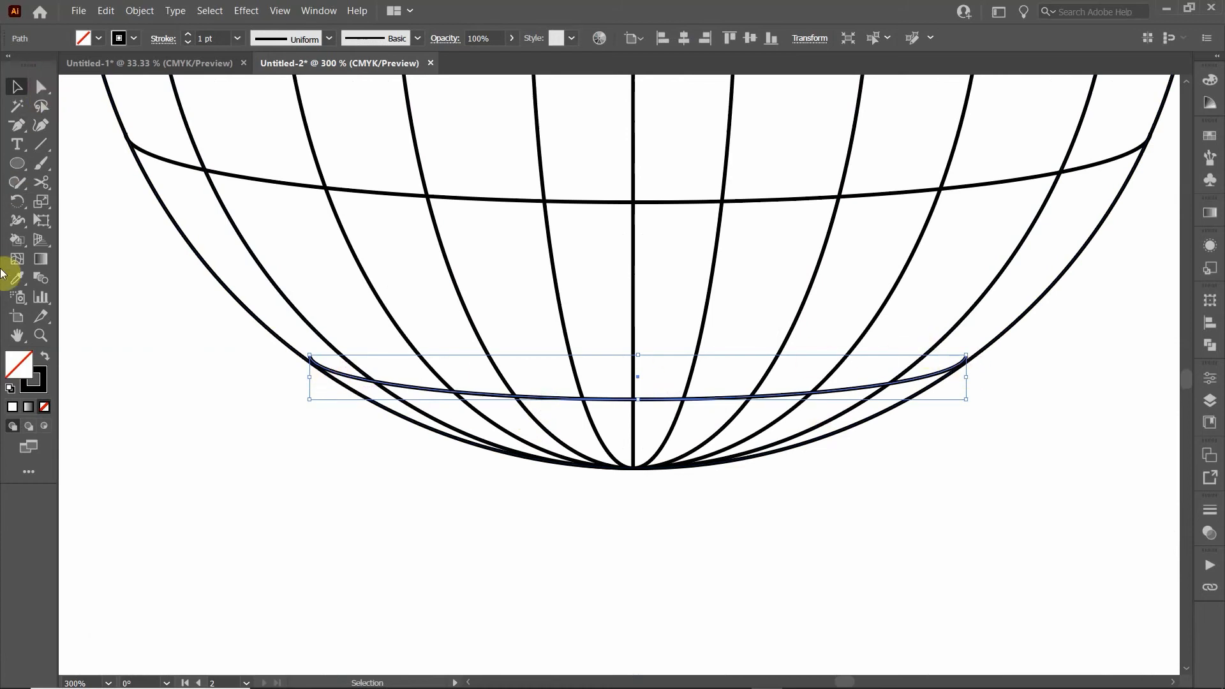
left_click(41, 183)
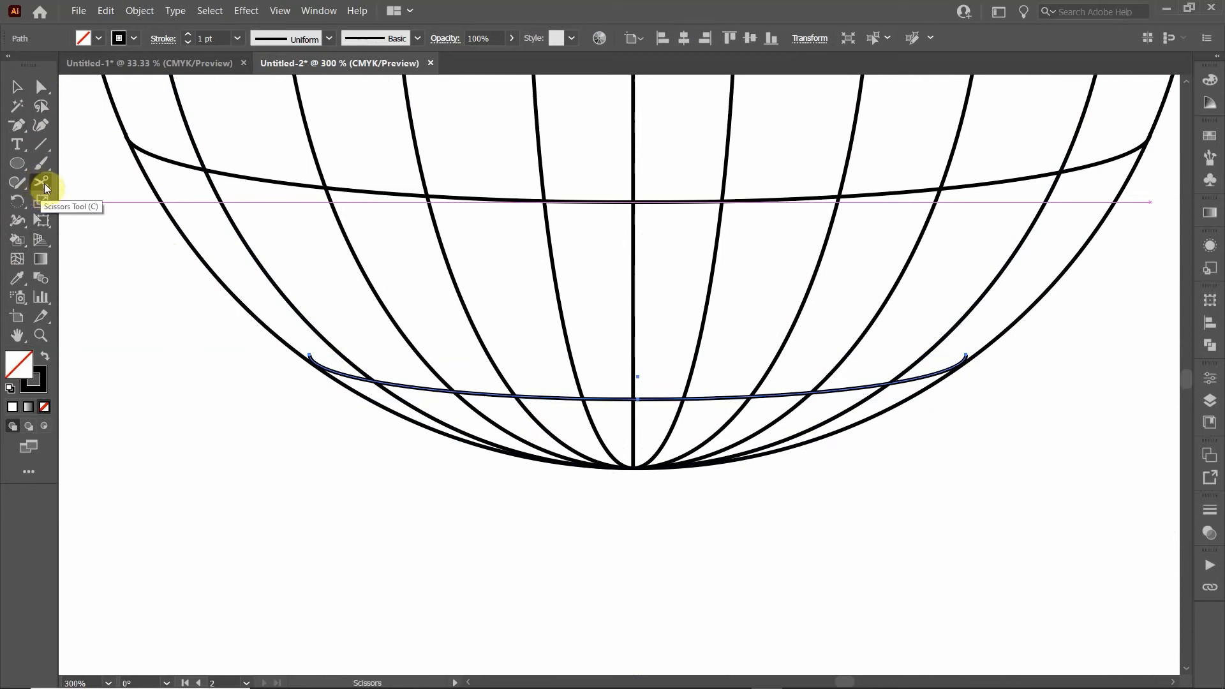
left_click(14, 88)
left_click(443, 553)
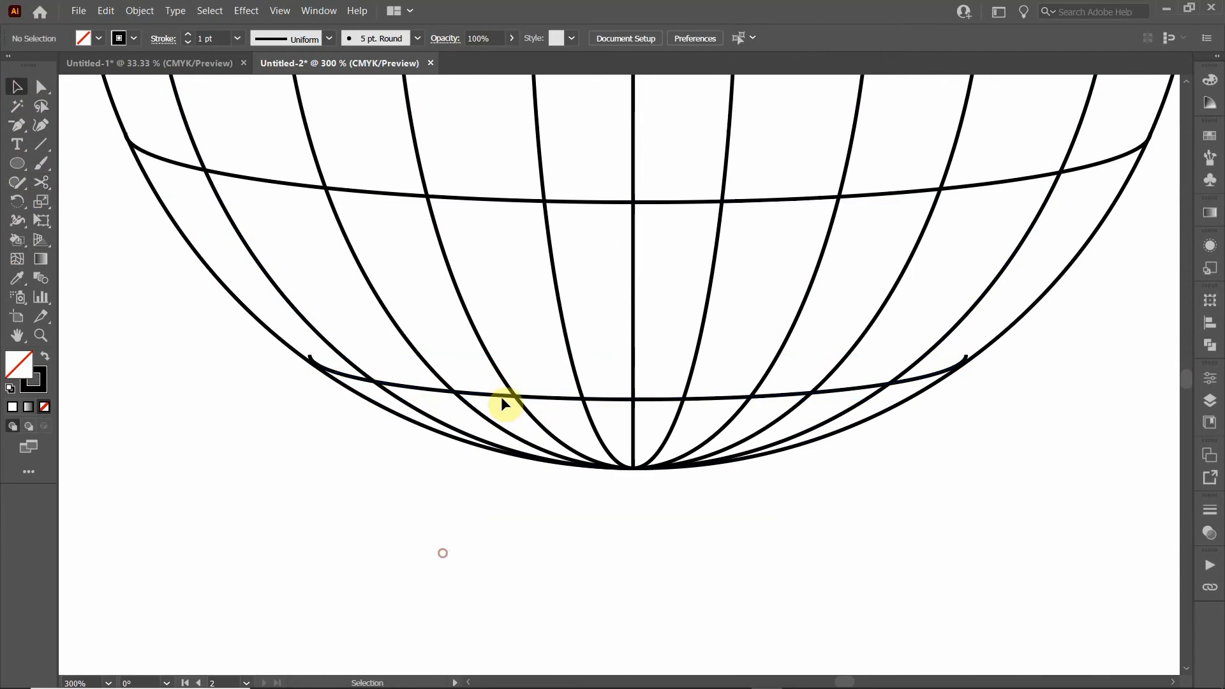
Cut the lowest latitude arc with the Scissors tool where it crosses the circular outline on both sides
left_click(496, 399)
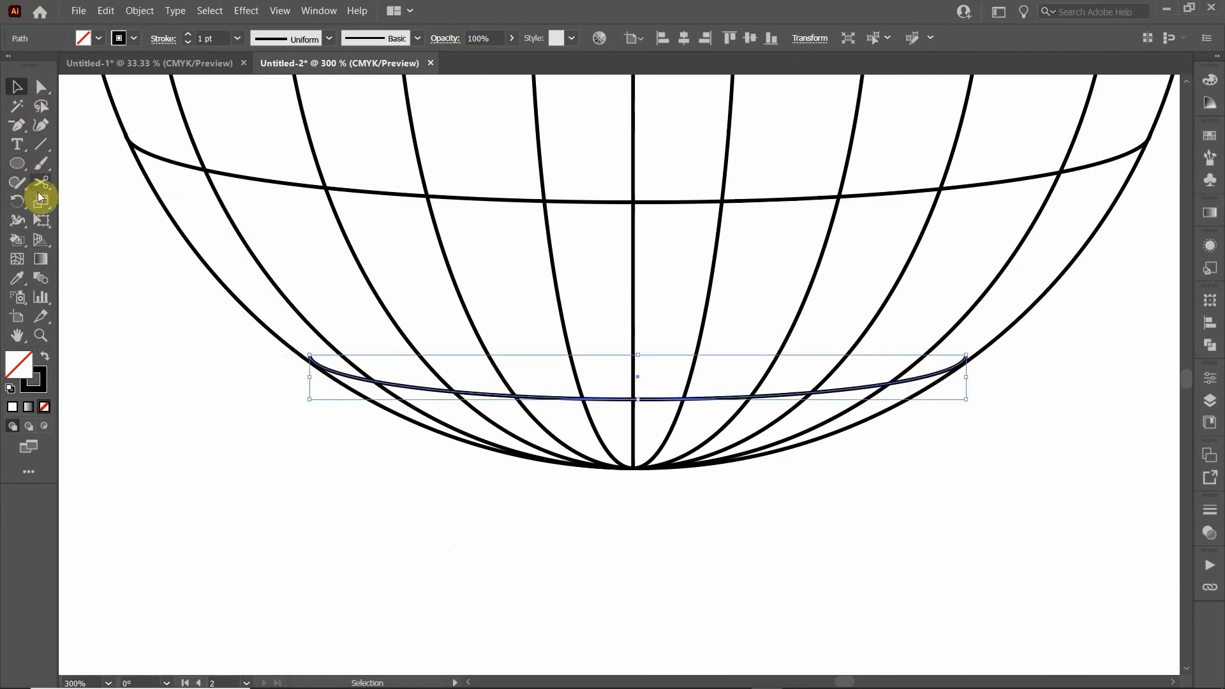
mouse_move(46, 183)
left_mouse_down()
mouse_move(96, 183)
mouse_move(41, 183)
mouse_move(93, 205)
left_mouse_up()
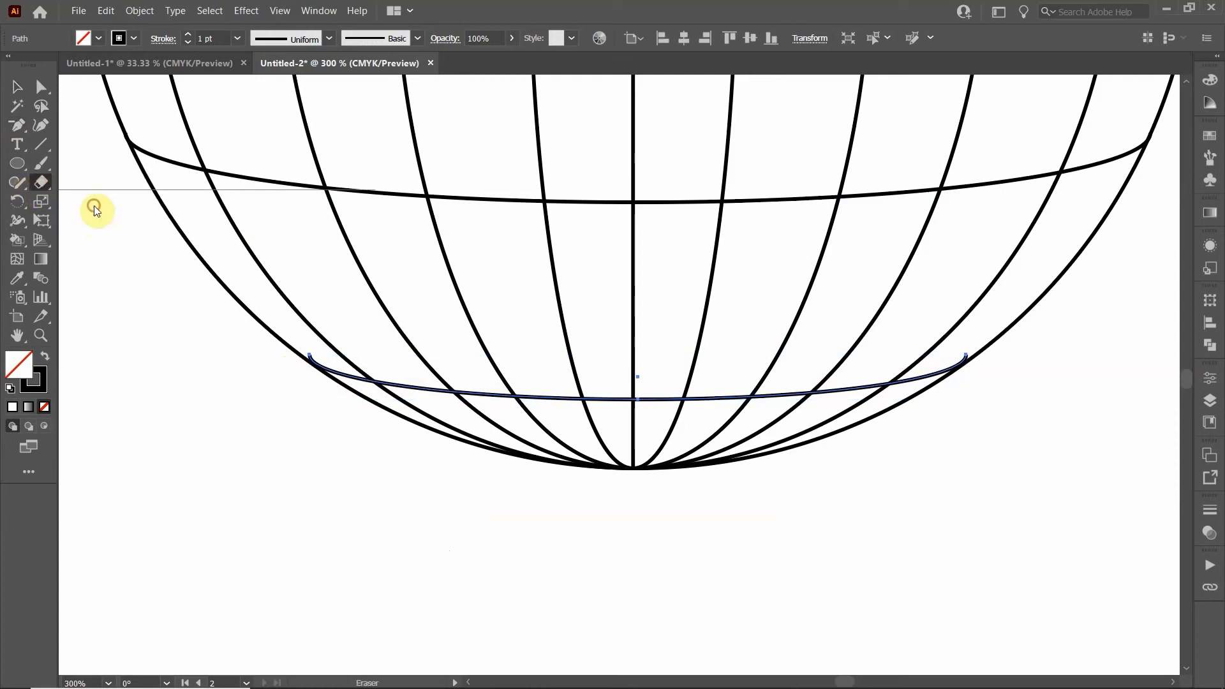
left_click(313, 361)
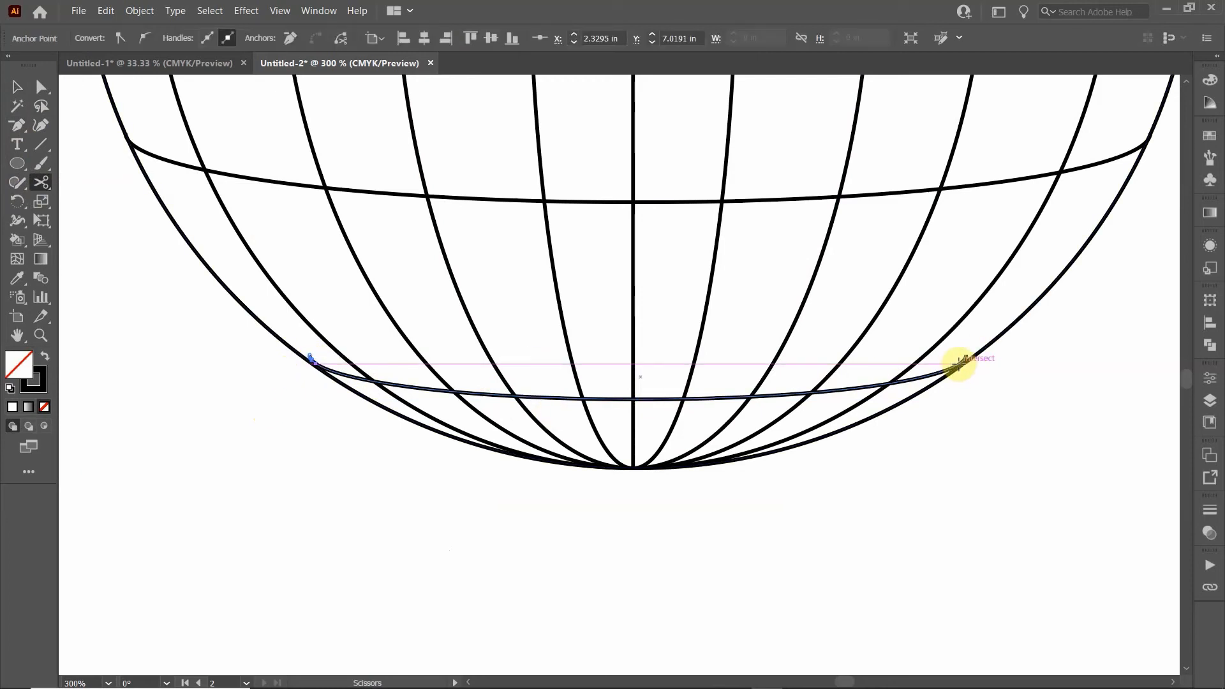
left_click(956, 362)
Delete the two small end pieces cut from the lowest latitude arc outside the circle
left_click(17, 87)
left_click(239, 416)
left_click(310, 361)
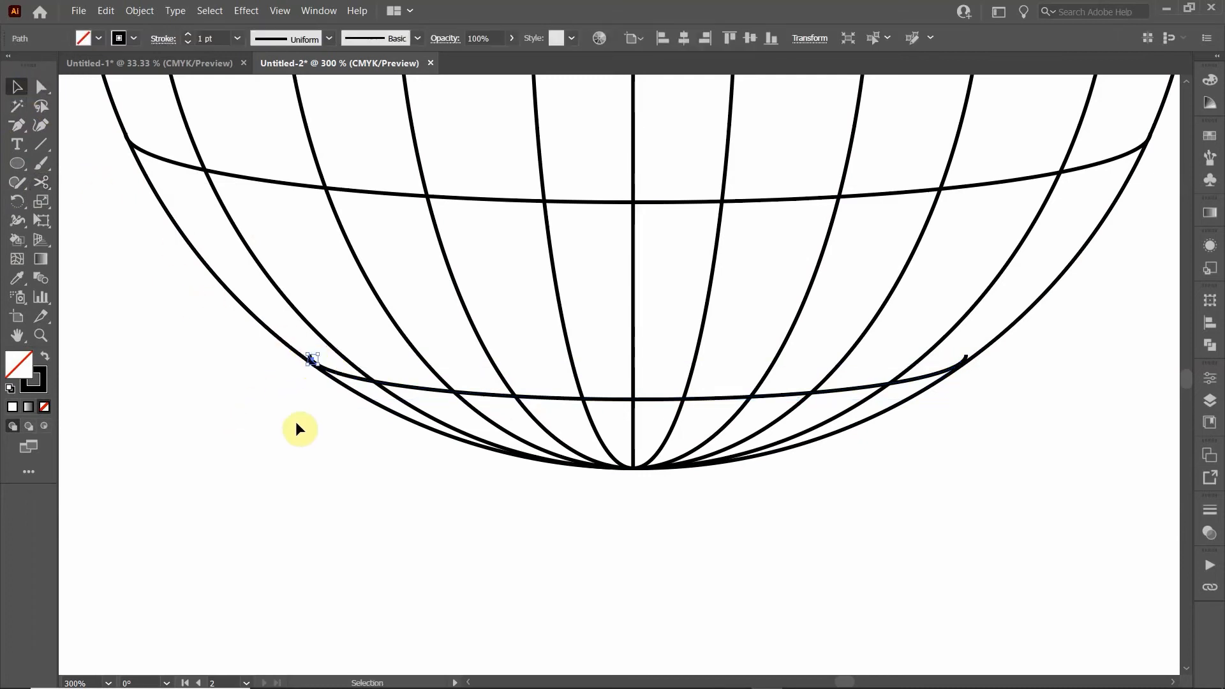
key("Delete")
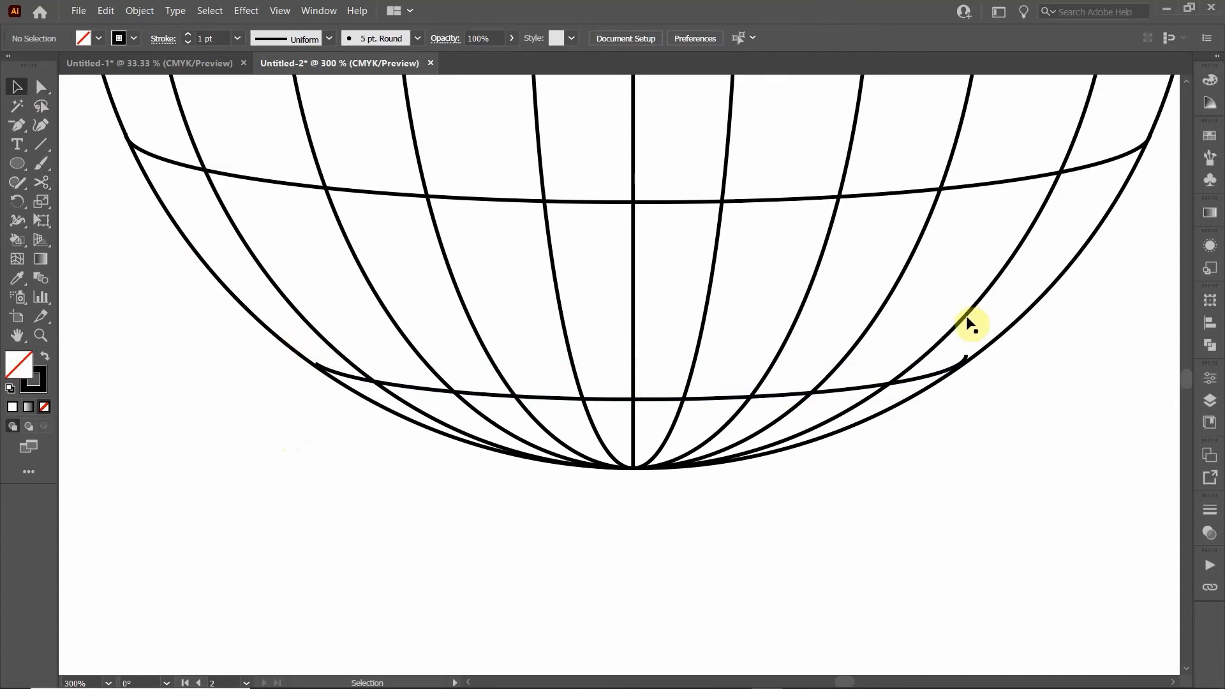
left_click(965, 358)
key("Delete")
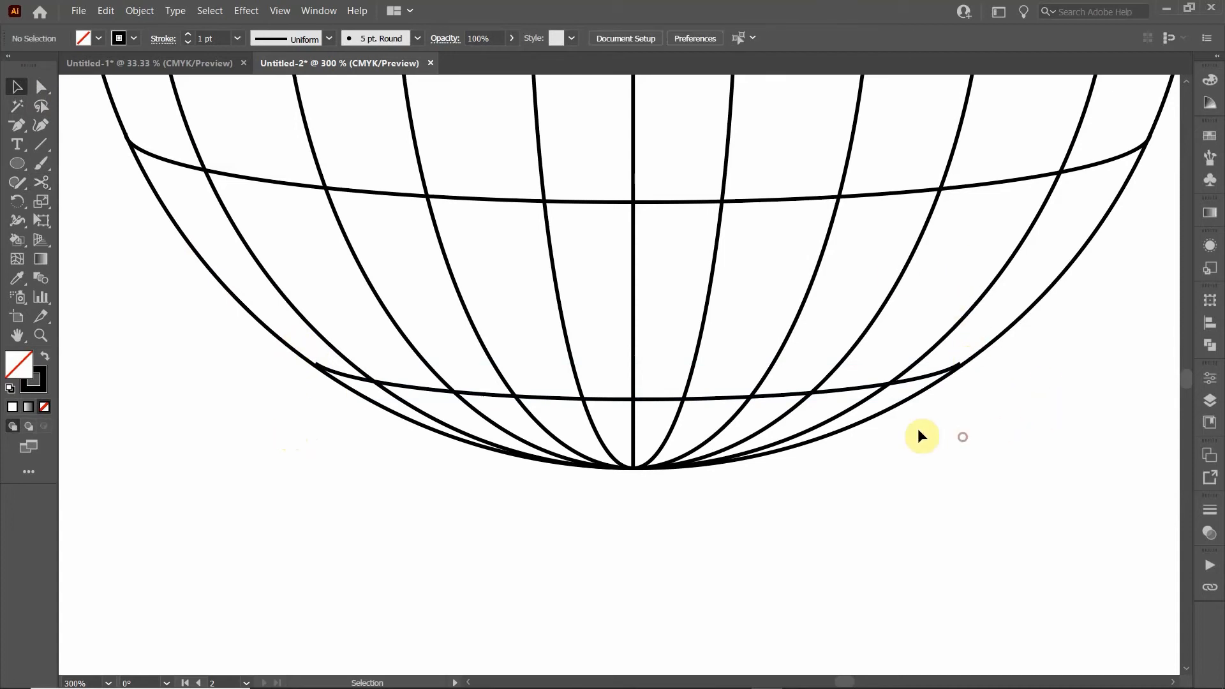
Shift the trimmed lowest latitude arc slightly down and fit its ends to the circular outline
left_click(564, 399)
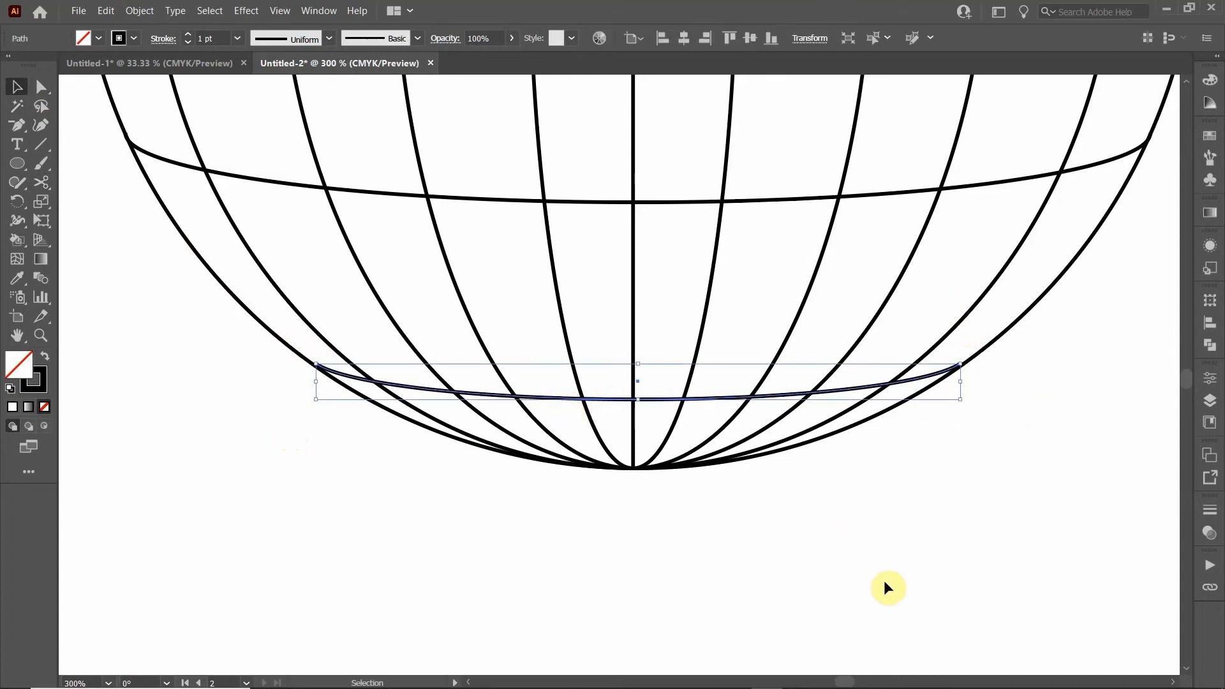
key("Down")
left_click(946, 447)
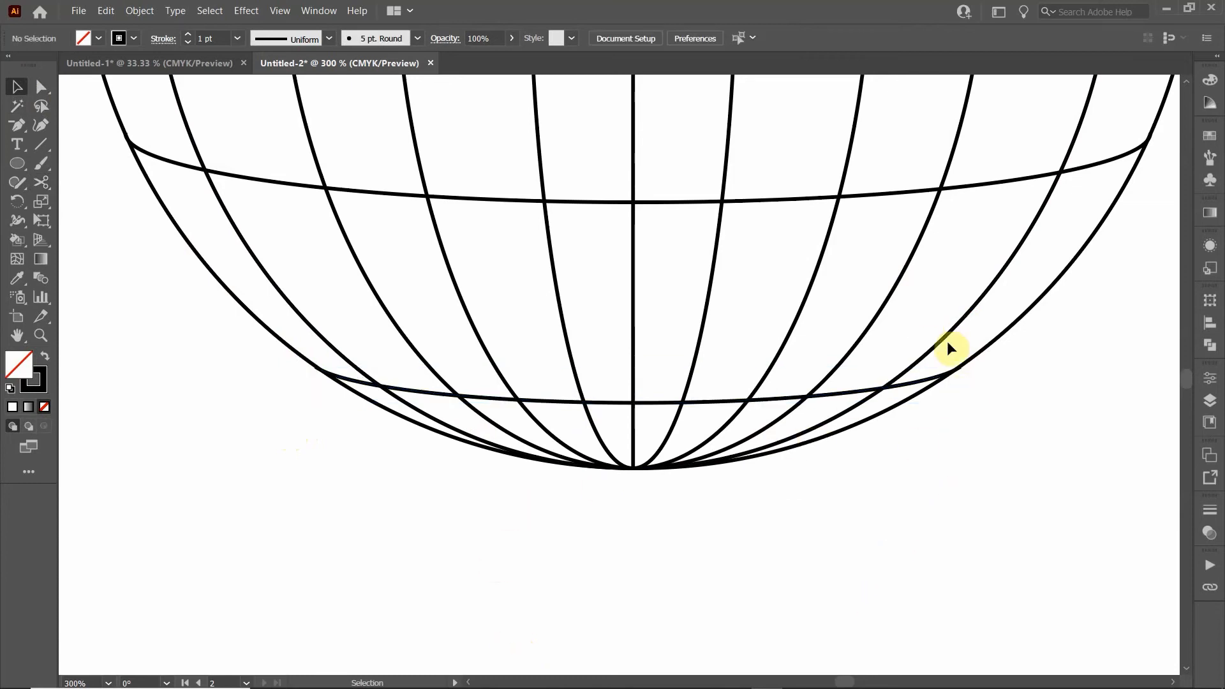
Select the entire wireframe sphere and prepare the Live Paint Bucket with a black fill
scroll(423, 551, "down", 4)
left_click_drag(410, 566, 600, 538)
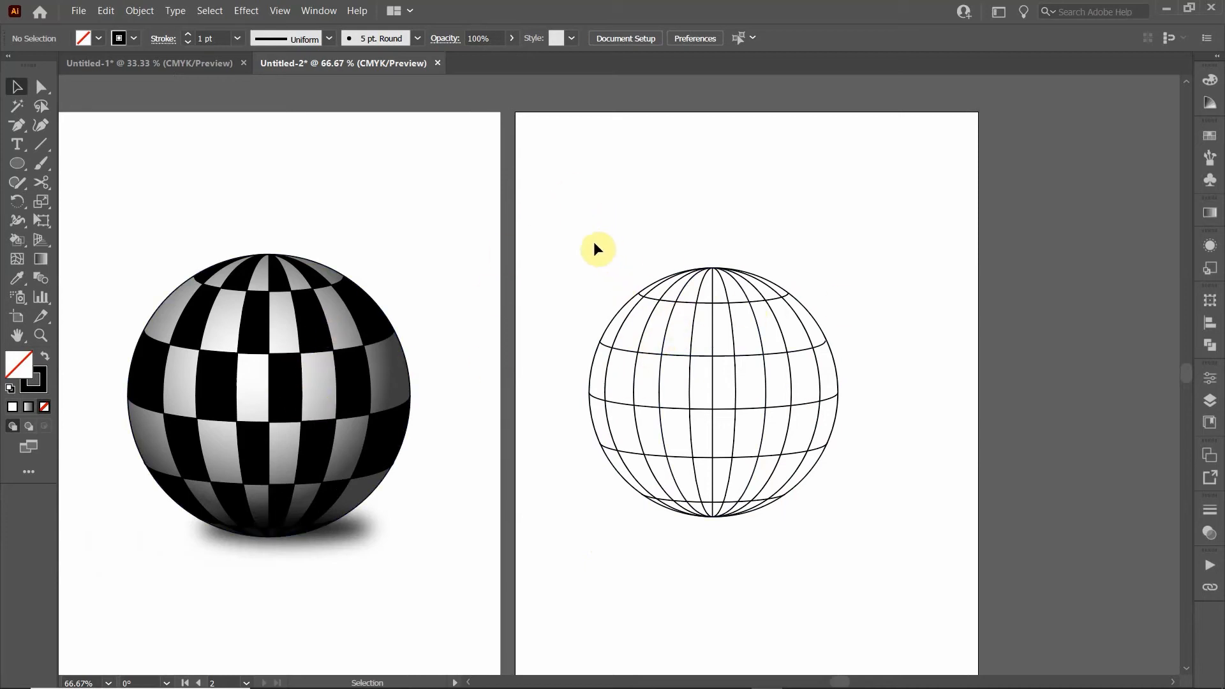
left_click_drag(599, 268, 927, 587)
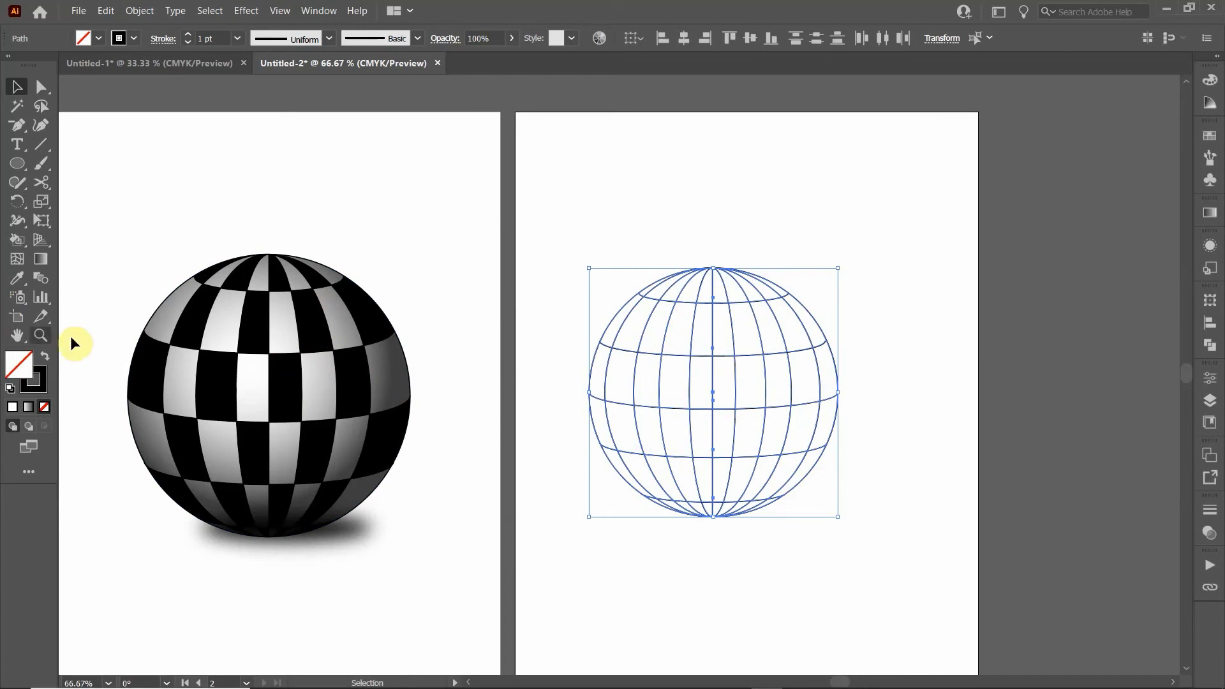
left_click(11, 240)
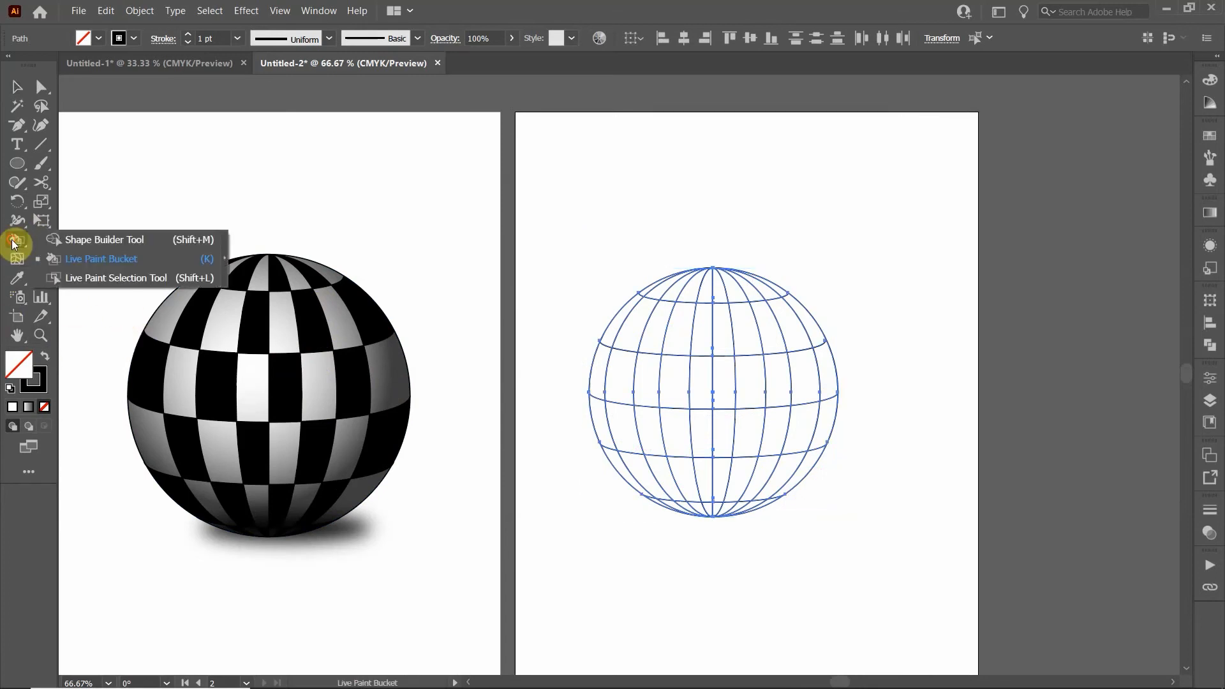
left_click(63, 240)
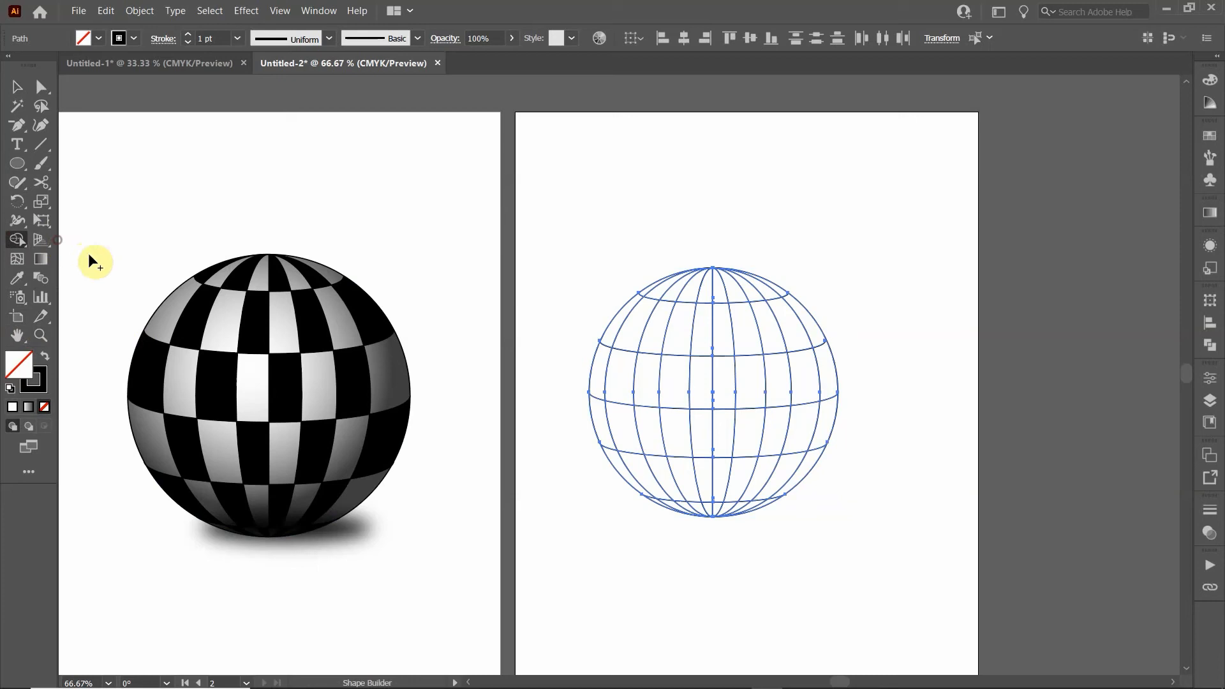
left_click(11, 239)
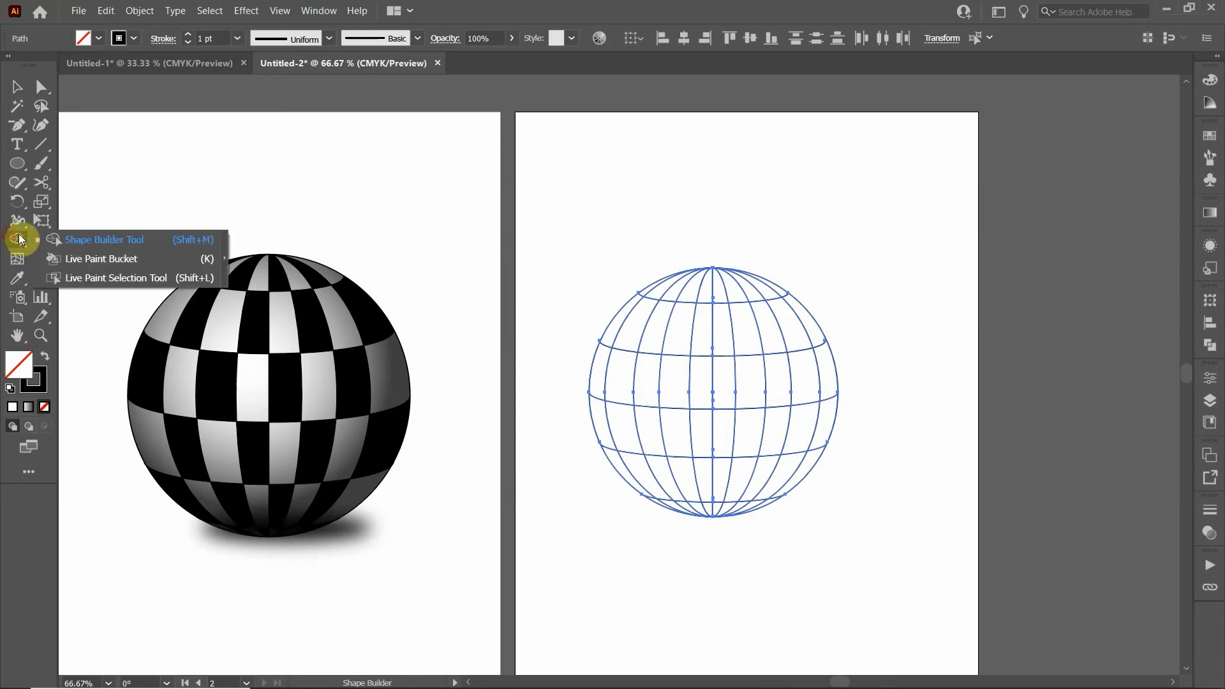
left_click(121, 258)
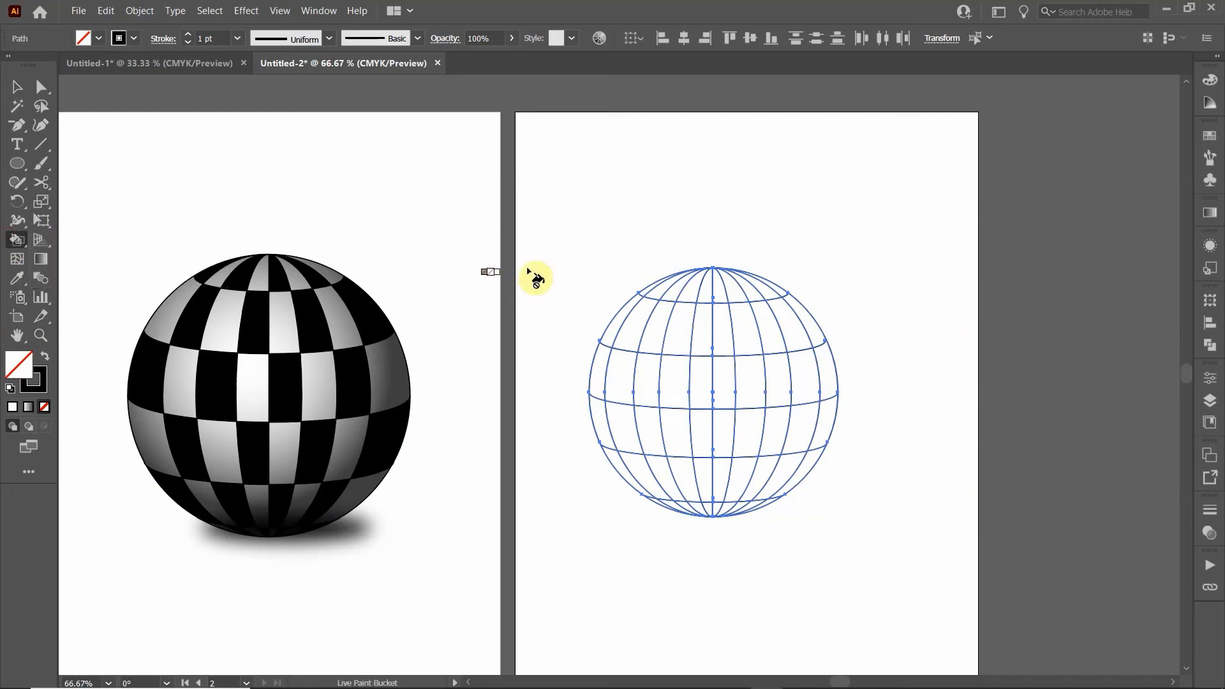
left_click(98, 39)
left_click(46, 65)
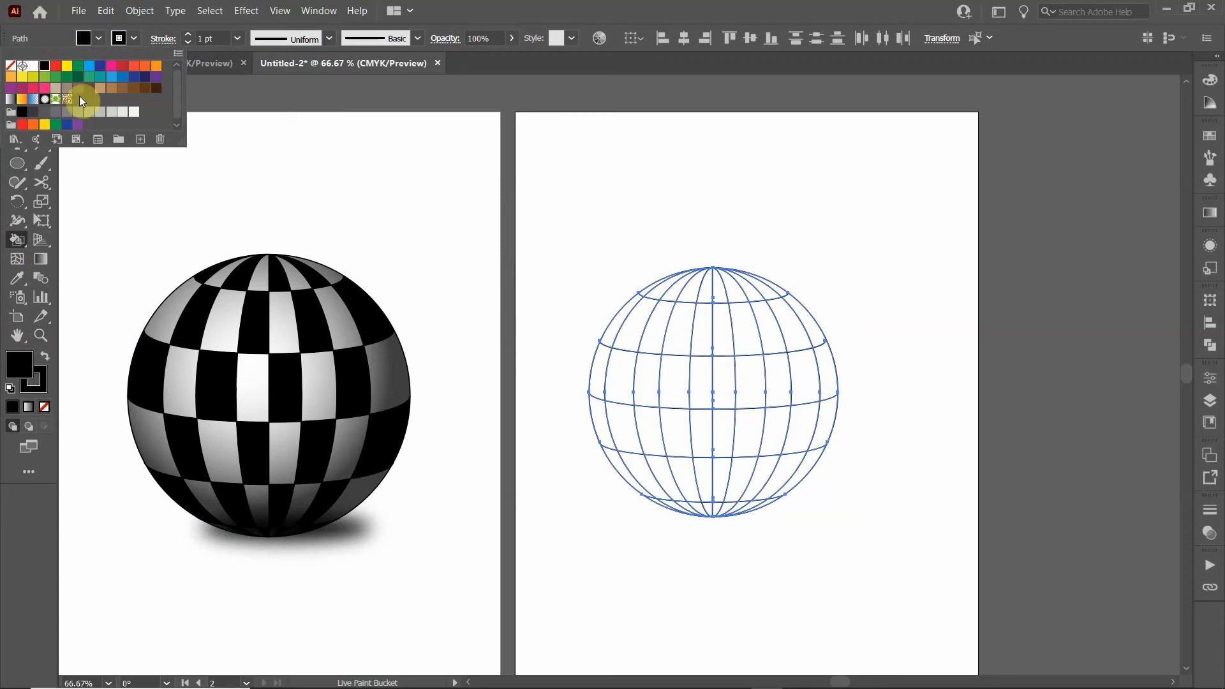
Turn the grid into a Live Paint group and fill four alternating cells on the sphere's lower left black
left_click(616, 365)
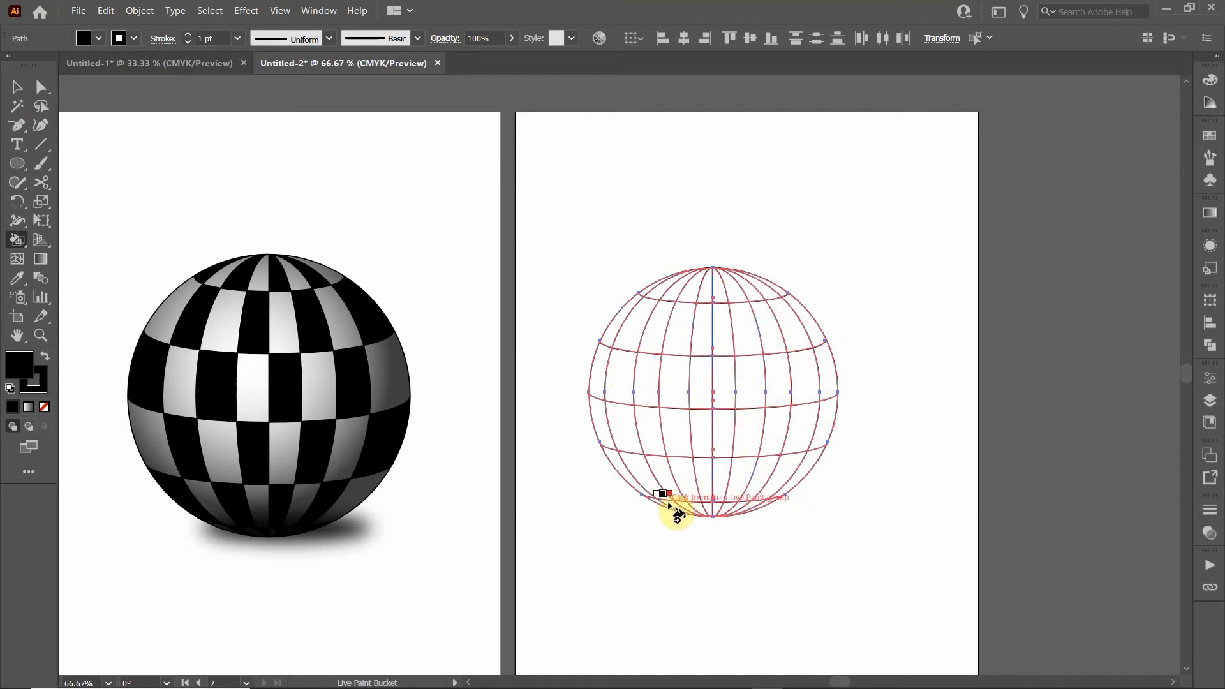
left_click(639, 470)
left_click(603, 426)
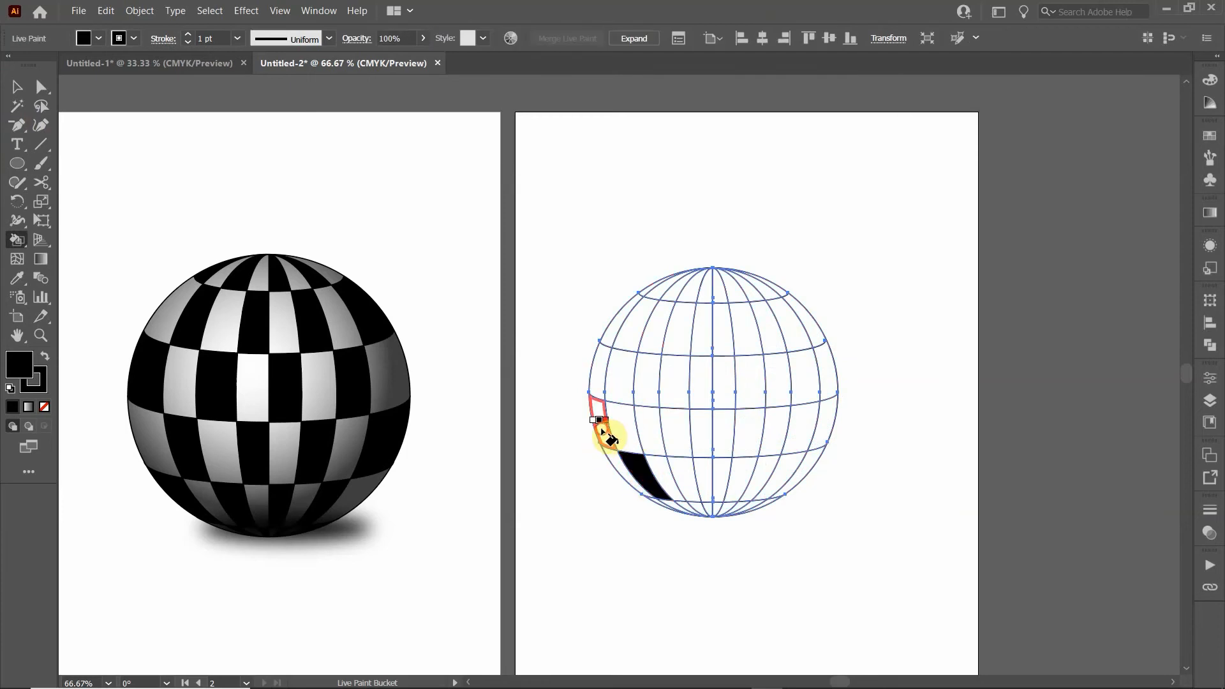
left_click(622, 380)
left_click(647, 430)
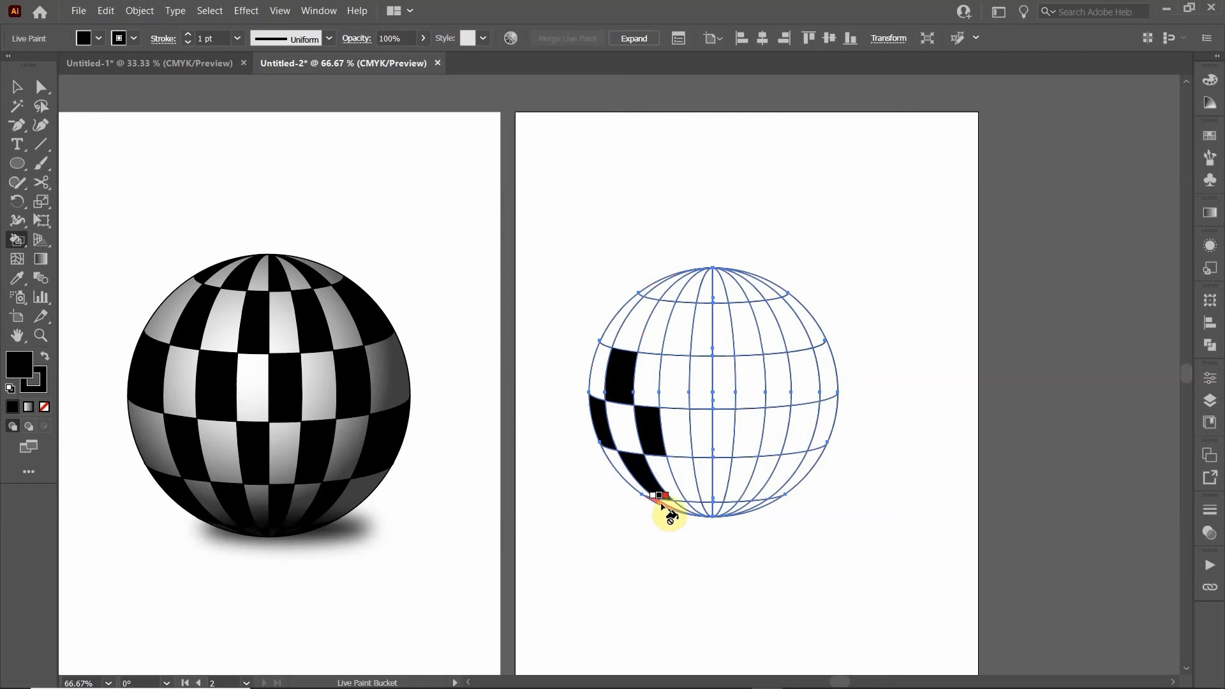
Fill the remaining alternating cells of the sphere's two bottom rows black in a checkerboard pattern
scroll(663, 511, "up", 2, "alt")
scroll(669, 508, "up", 1, "alt")
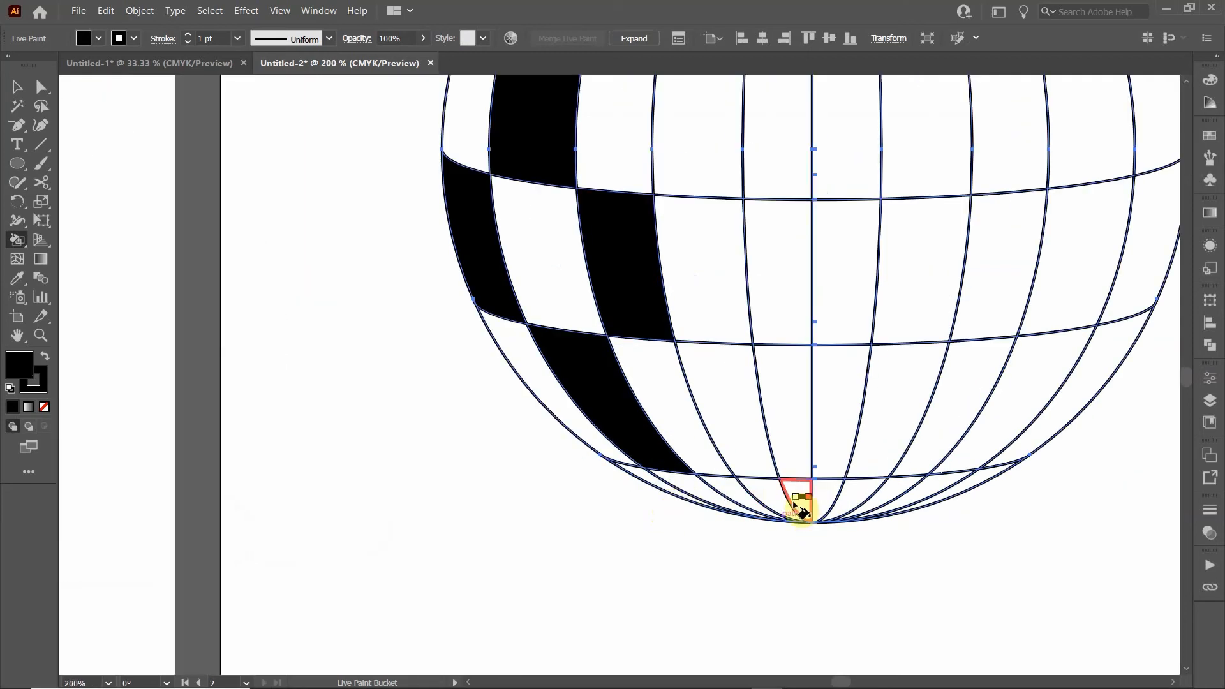
left_click(701, 492)
left_click(734, 489)
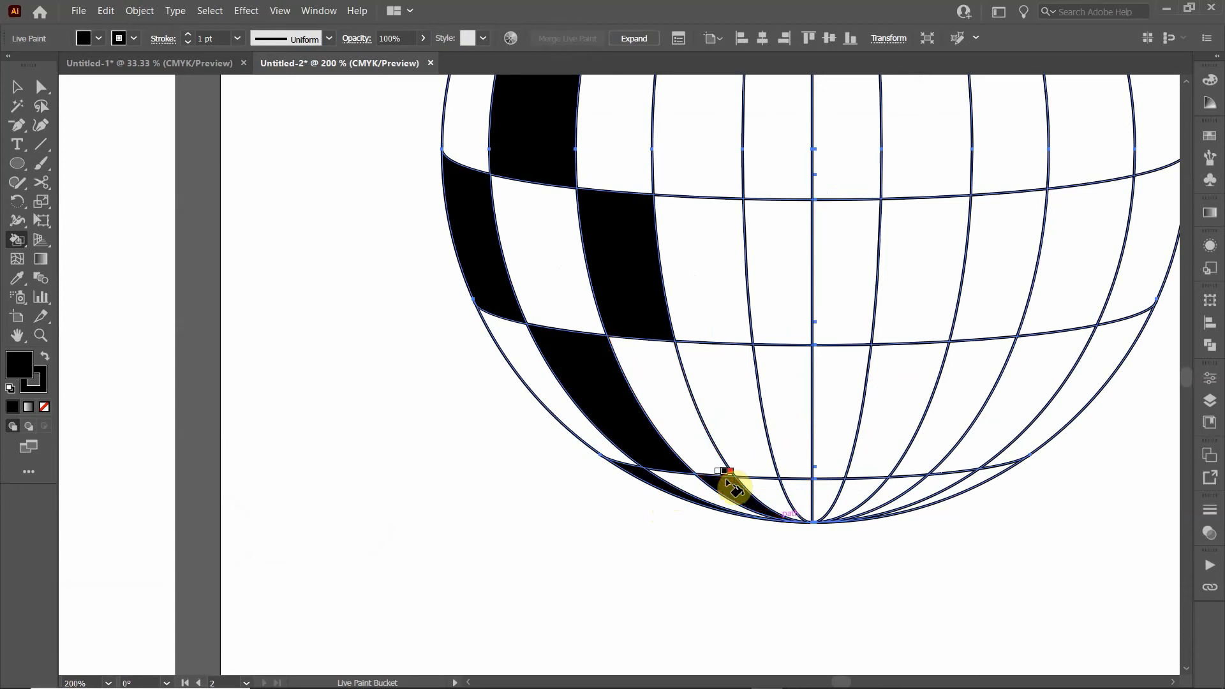
left_click(745, 413)
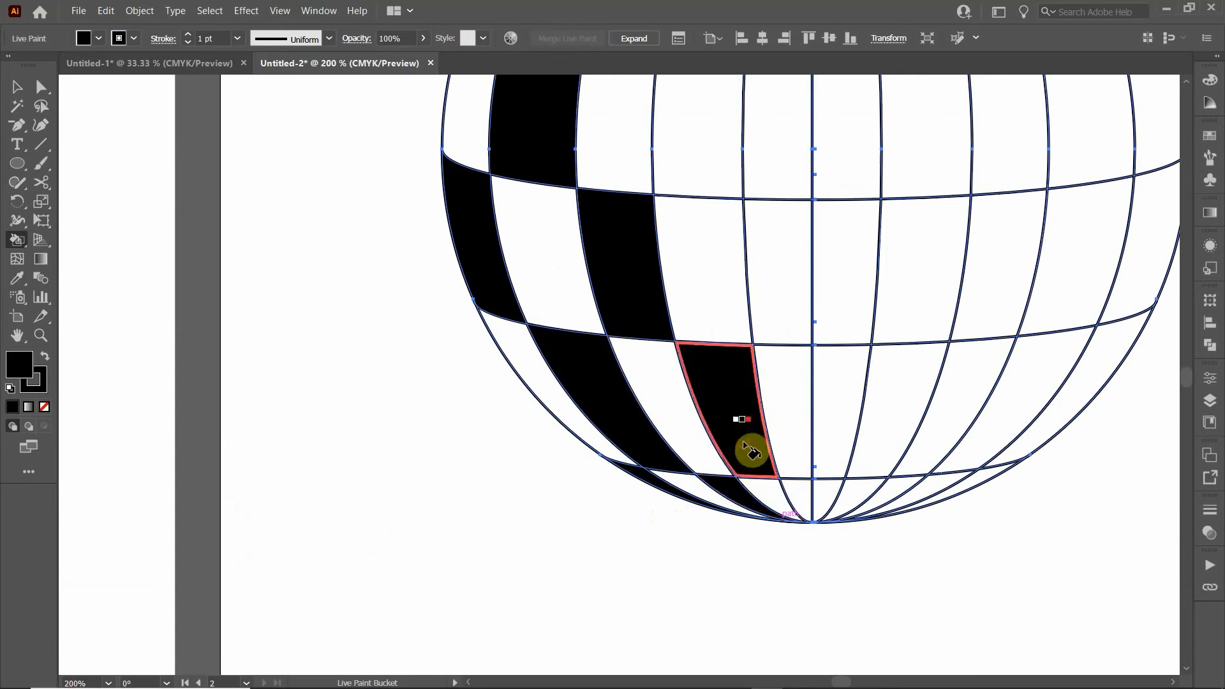
left_click(796, 507)
left_click(837, 392)
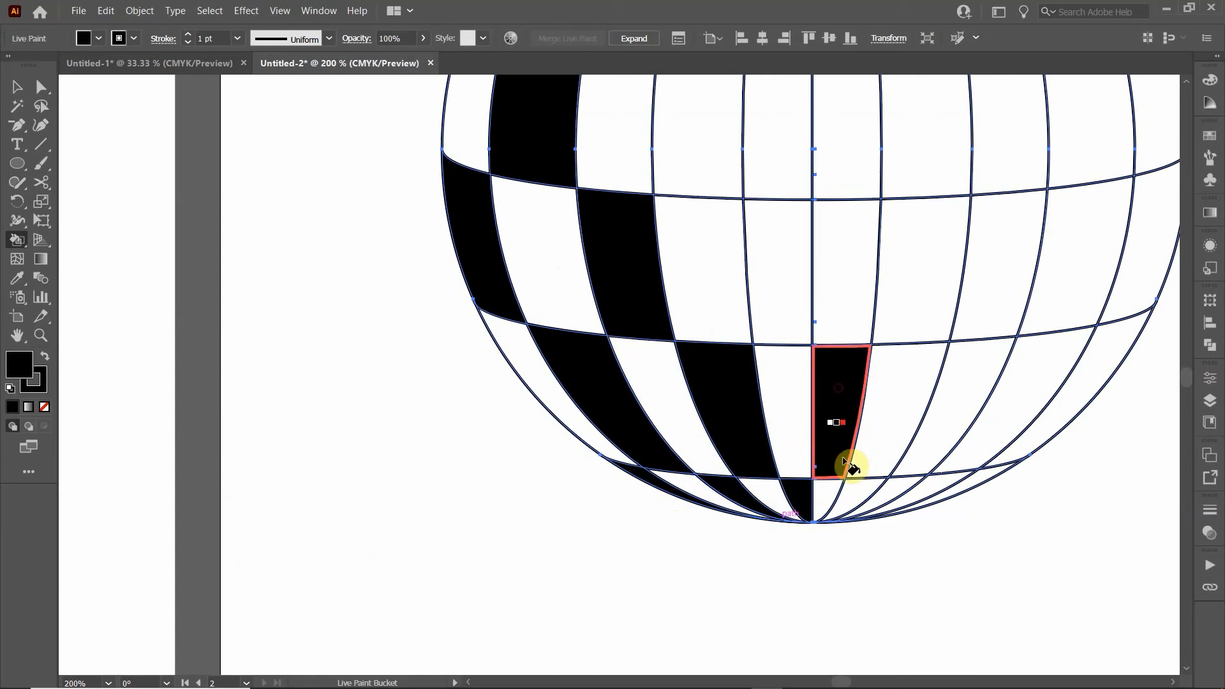
left_click(856, 500)
left_click(913, 431)
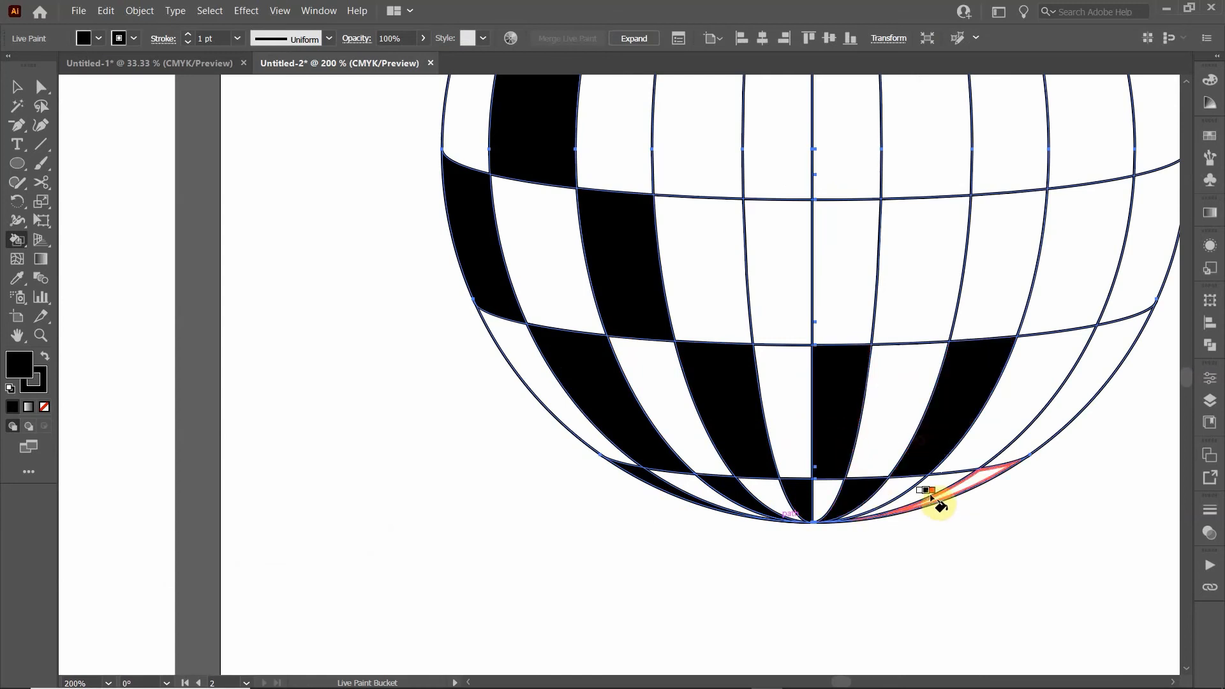
left_click(932, 486)
left_click(1019, 447)
Fill the fifth, seventh and ninth cells of the row just below the middle latitude arc black
scroll(1034, 434, "up", 2)
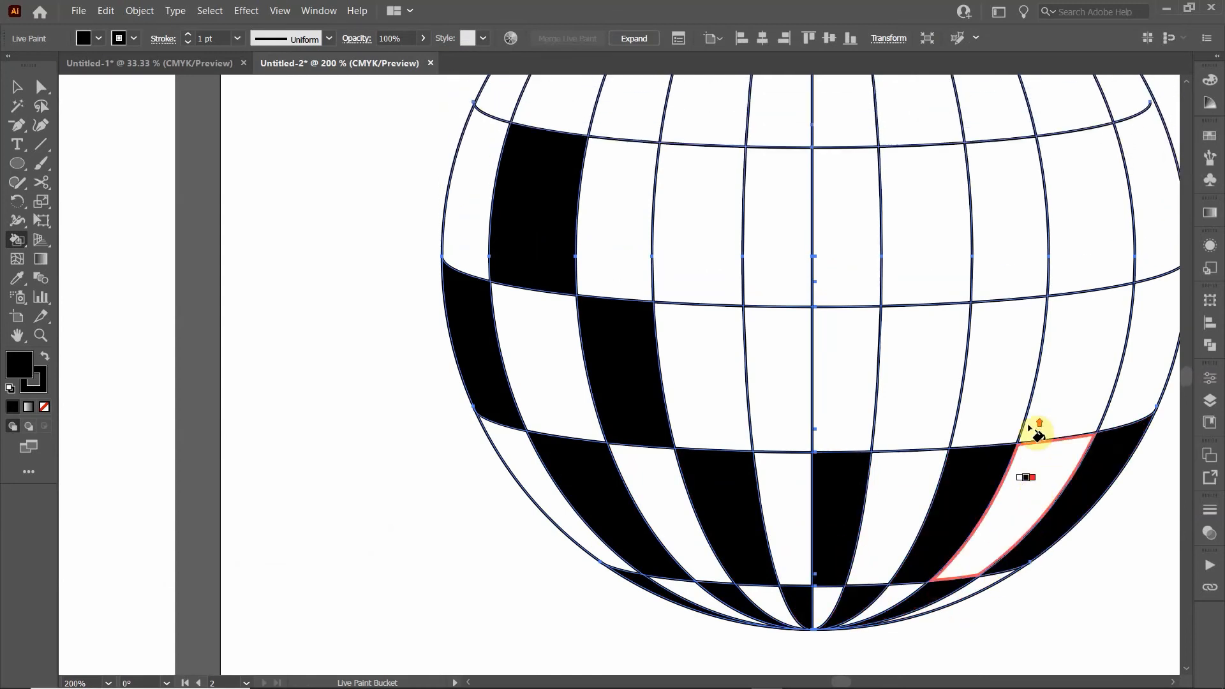
left_click(1076, 362)
left_click(893, 405)
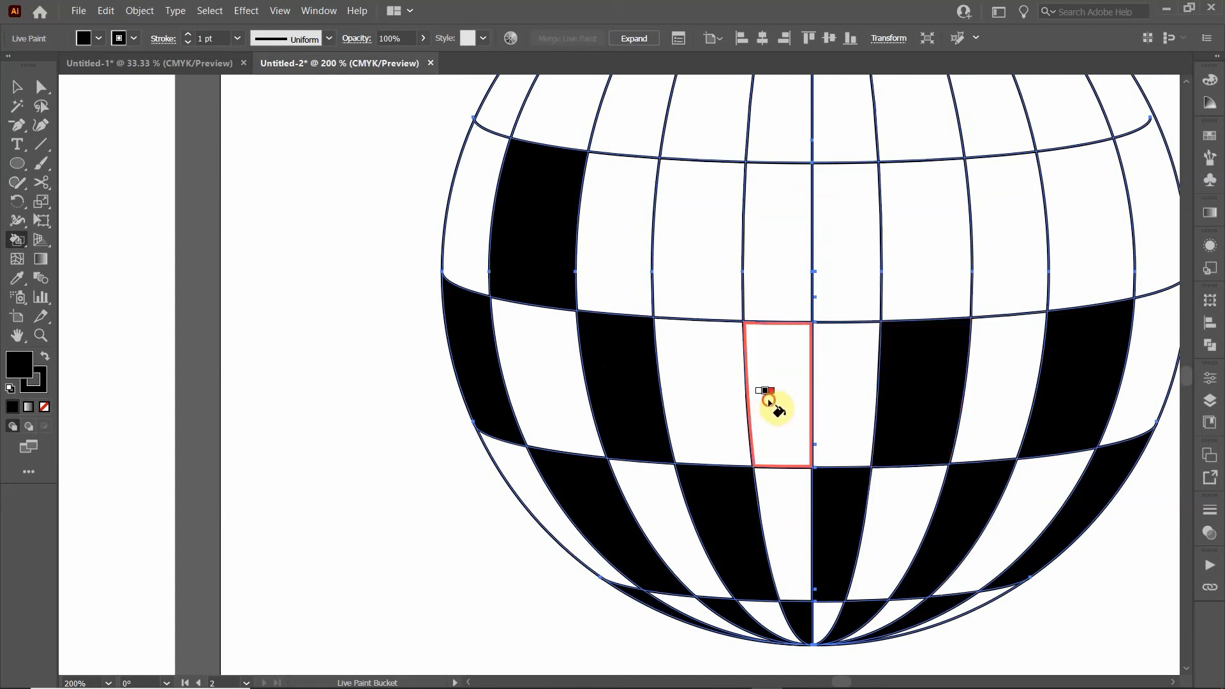
left_click(770, 404)
Fill the remaining alternating cells of the two rows above the middle latitude arc black, continuing the checkerboard pattern
scroll(771, 408, "up", 2)
left_click(698, 356)
left_click(634, 213)
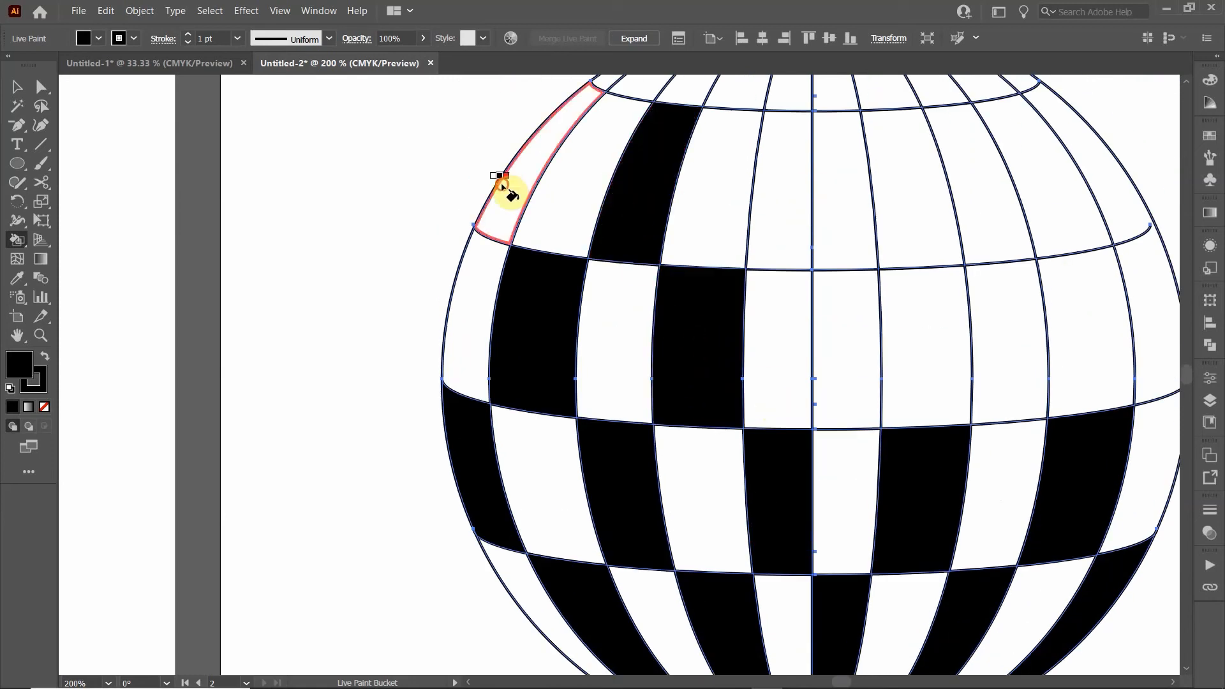
left_click(507, 185)
left_click(772, 186)
left_click(829, 335)
left_click(1038, 322)
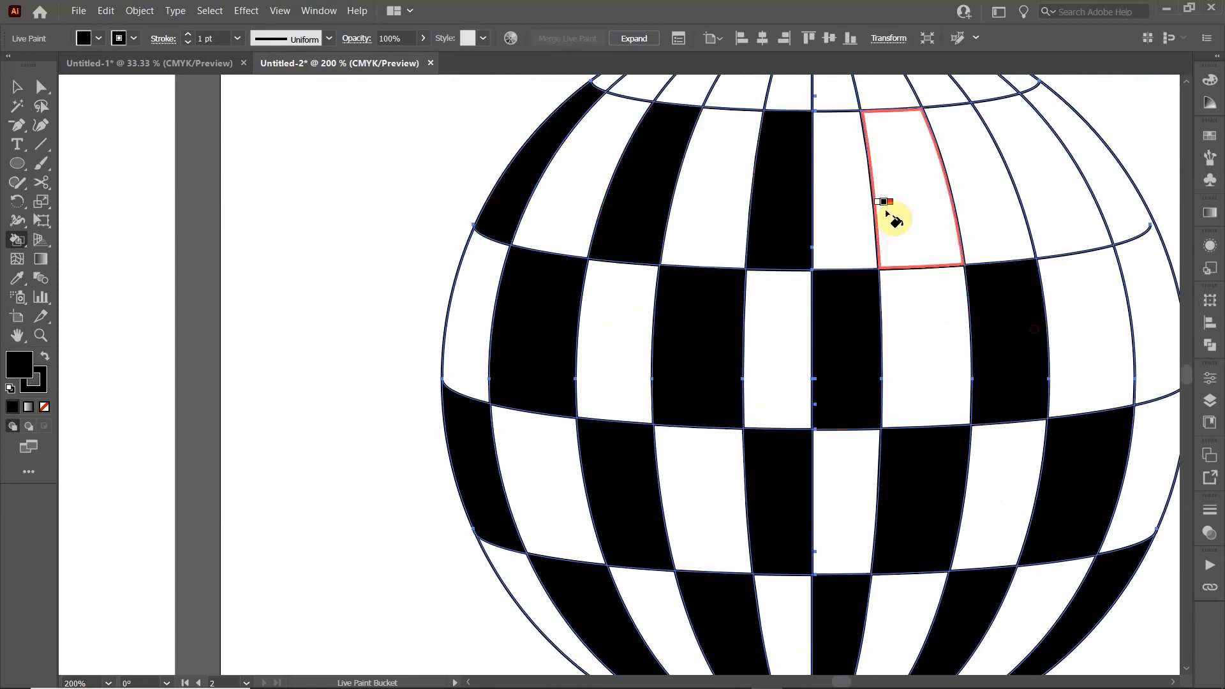
left_click(895, 216)
left_click(1066, 250)
left_click(1148, 322)
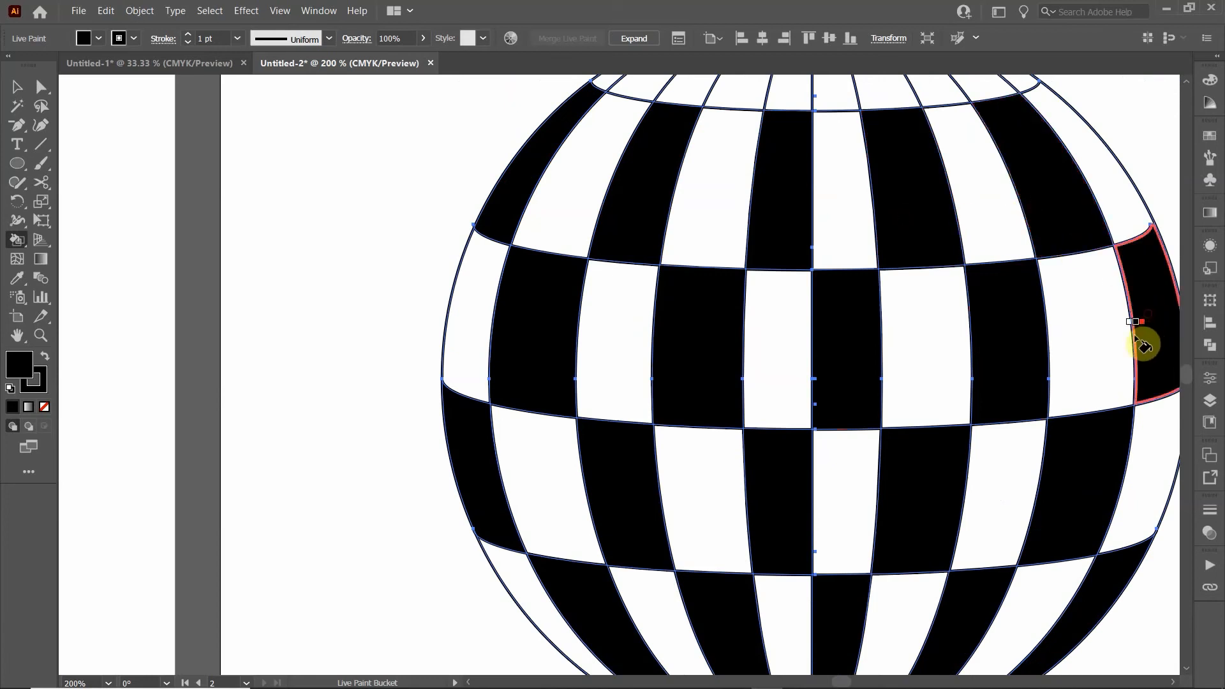
Fill alternating cells of the sphere's topmost row black to complete the checkerboard, and deselect the artwork
scroll(1046, 526, "up", 2)
scroll(1046, 526, "up", 2)
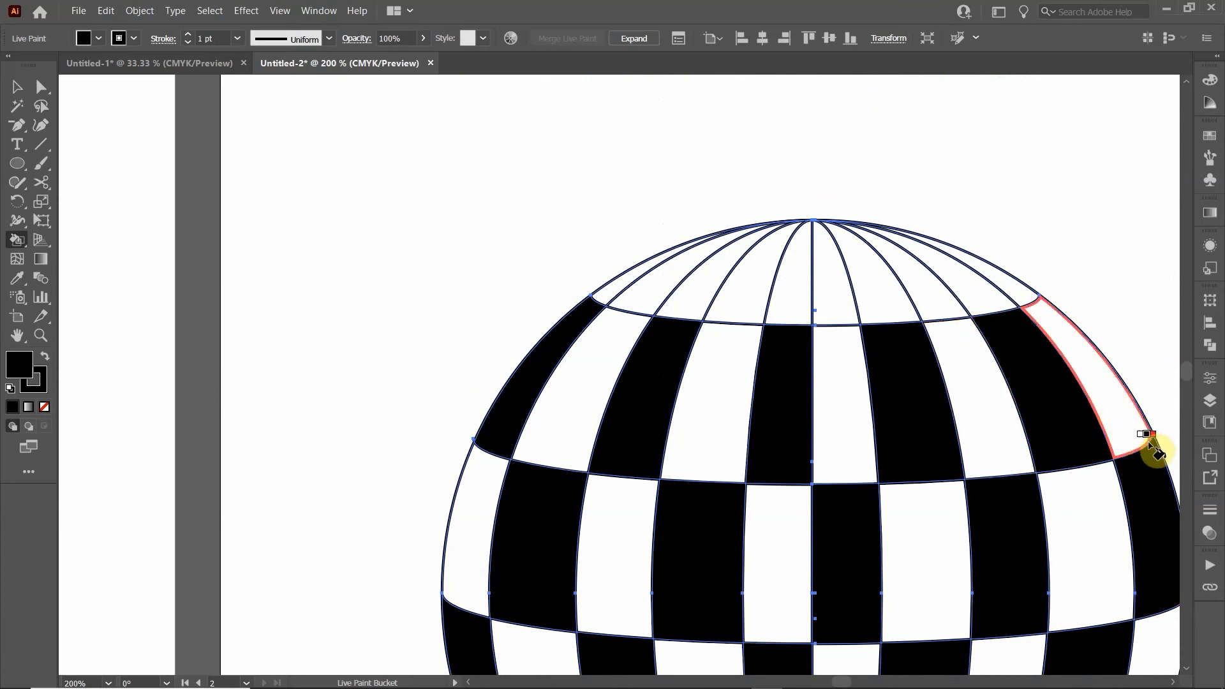
left_click(993, 275)
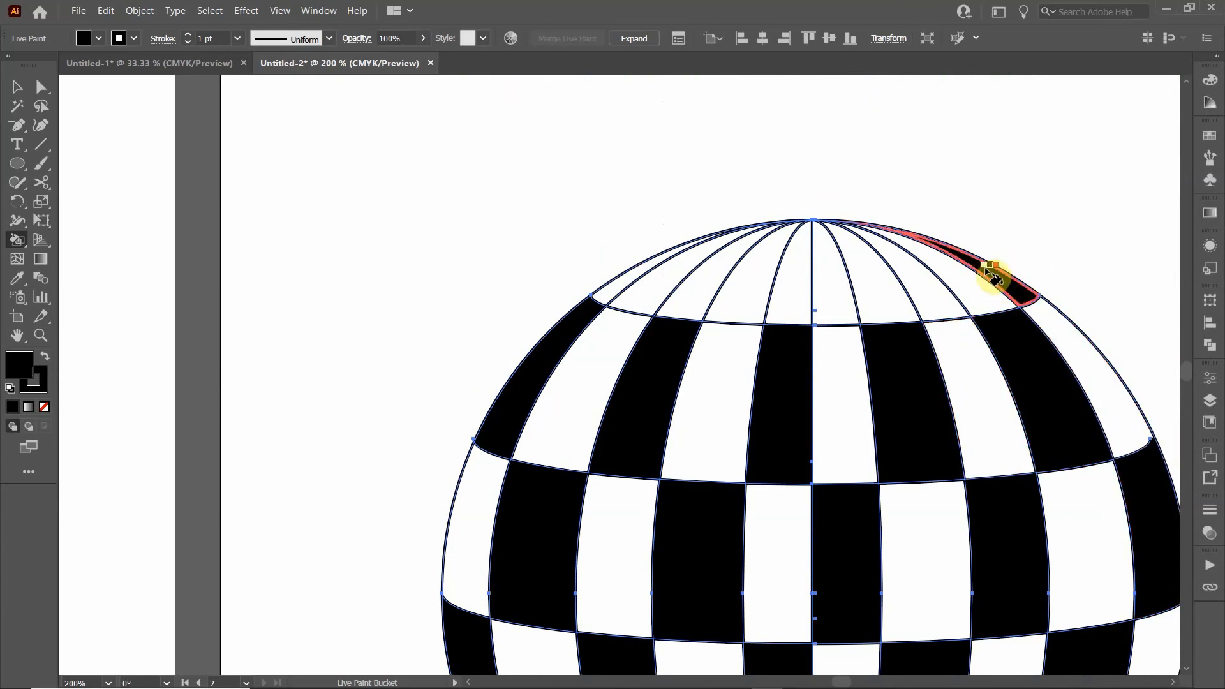
left_click(926, 286)
left_click(840, 305)
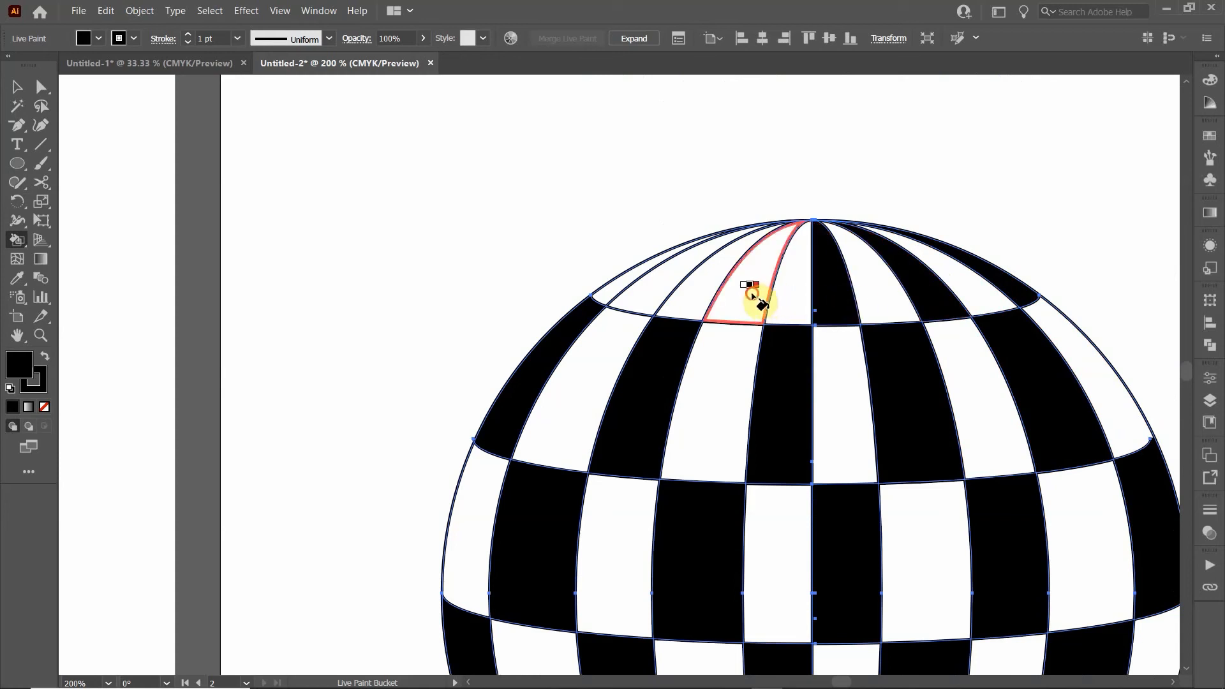
left_click(750, 293)
left_click(648, 284)
left_click(17, 87)
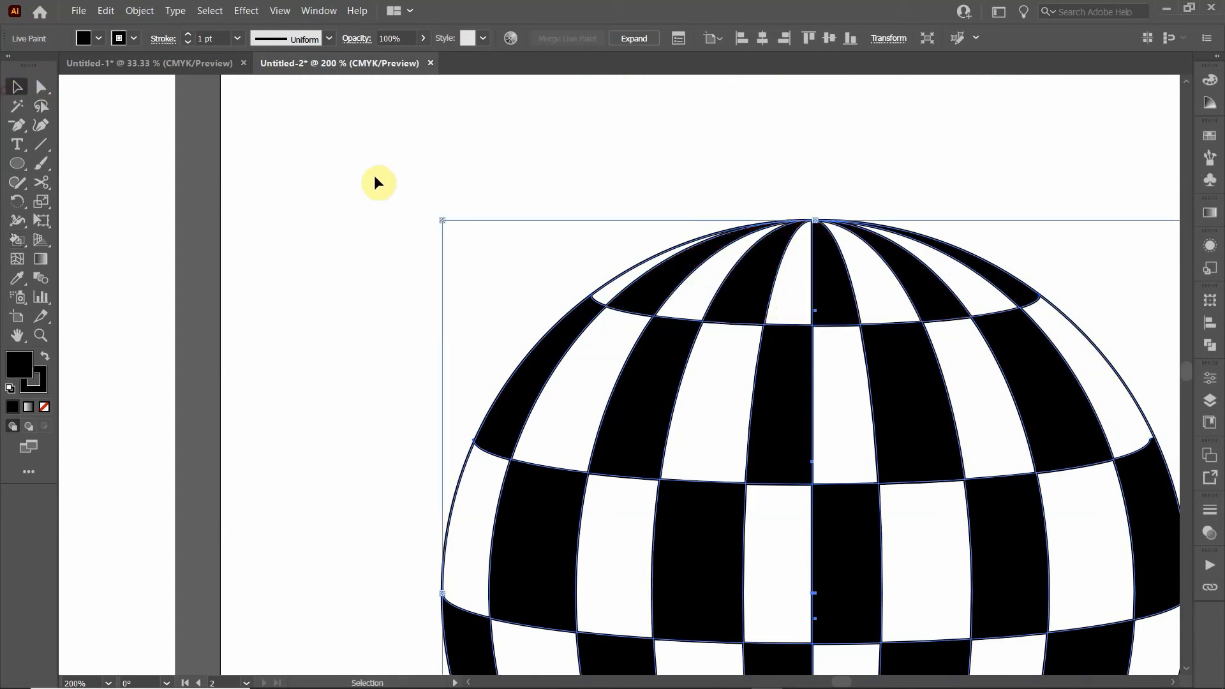
left_click(450, 171)
Draw a circle exactly covering the checkered sphere on the second artboard
scroll(606, 295, "down", 5)
scroll(637, 334, "up", 2)
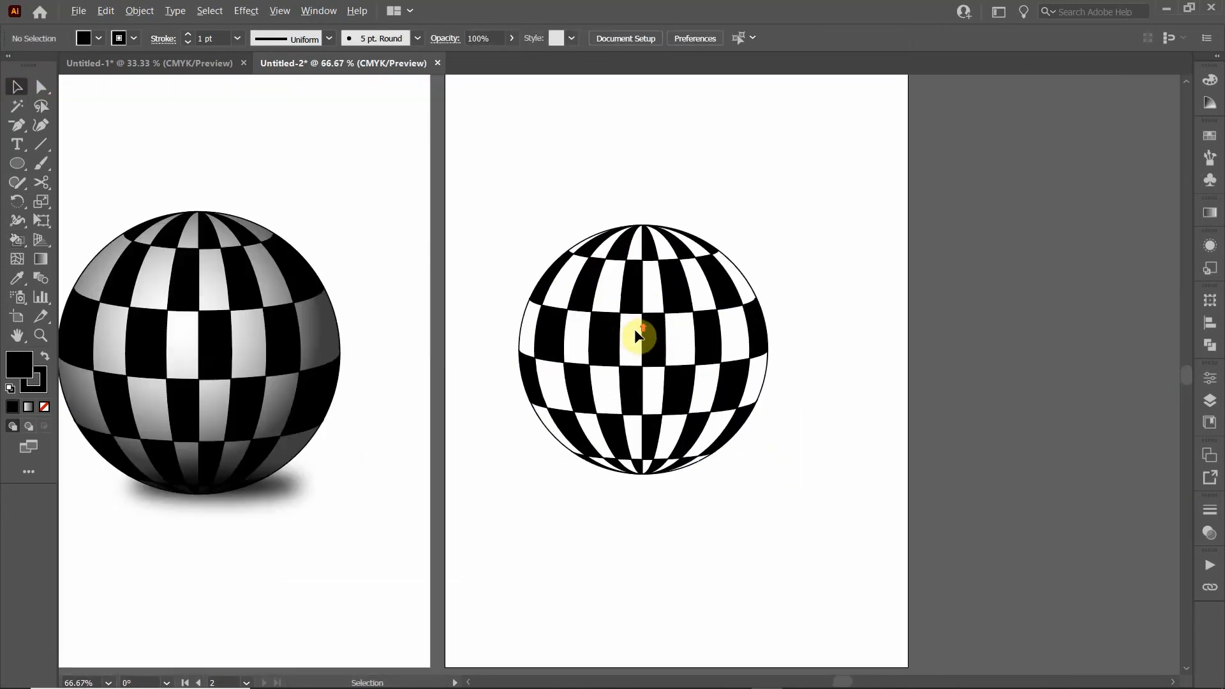
left_click_drag(481, 437, 608, 500)
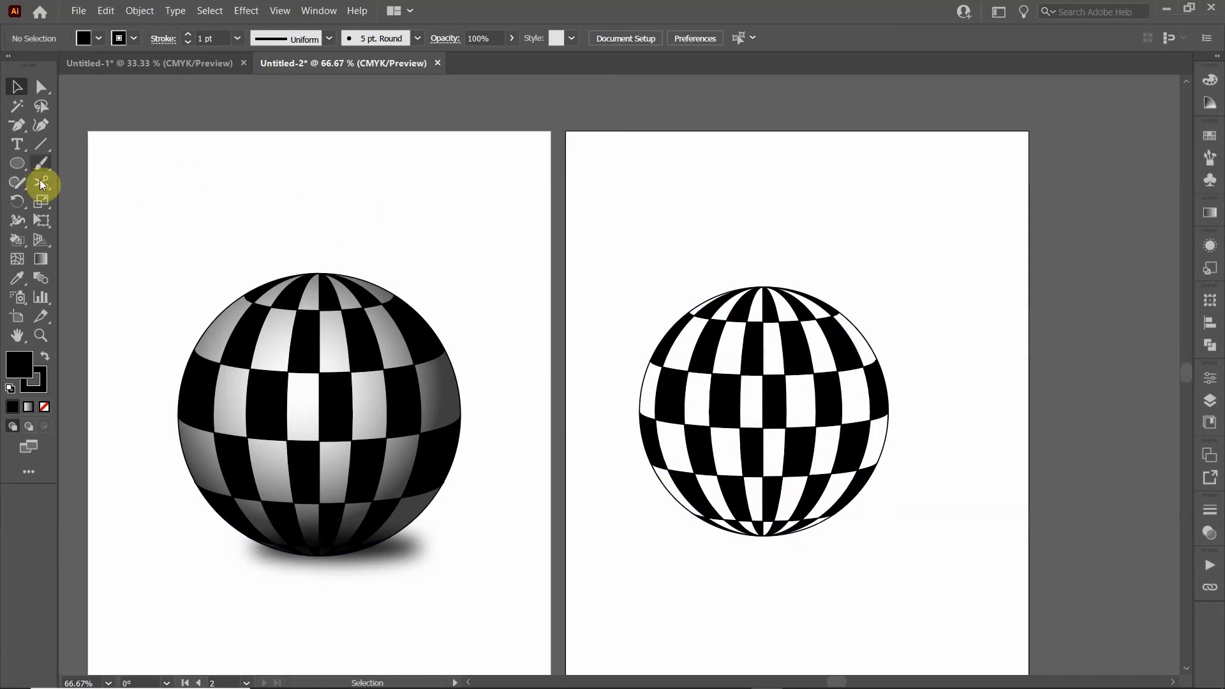
left_click(14, 165)
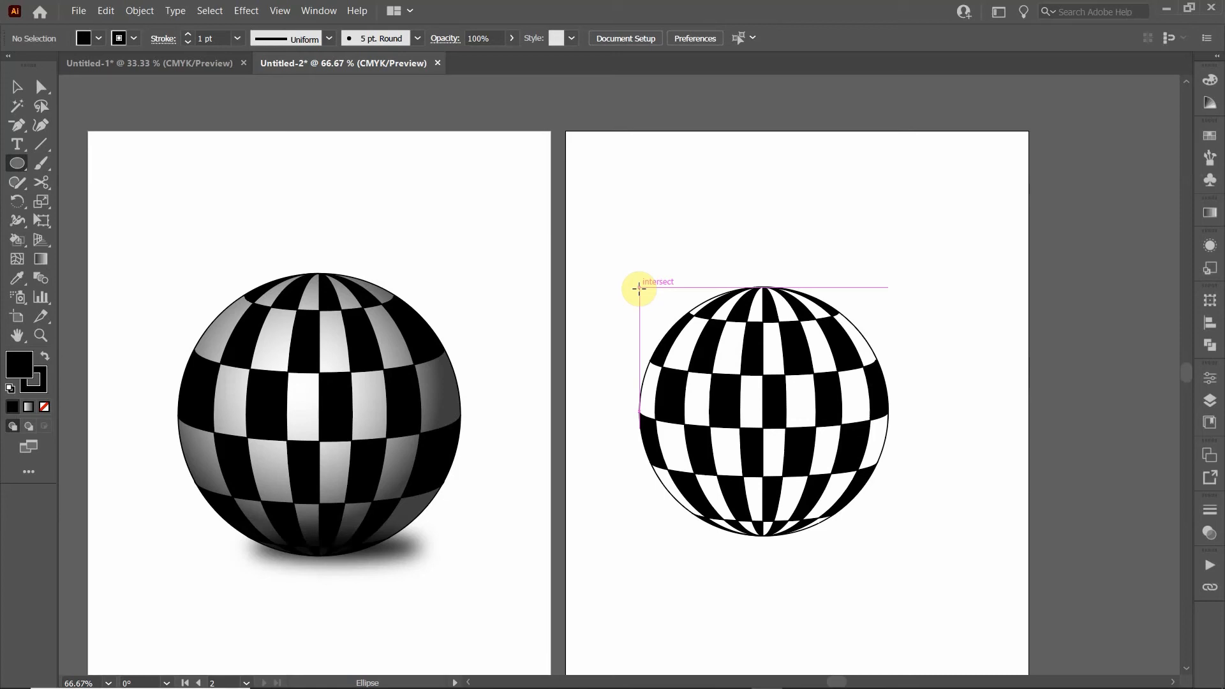
left_click_drag(639, 289, 872, 537)
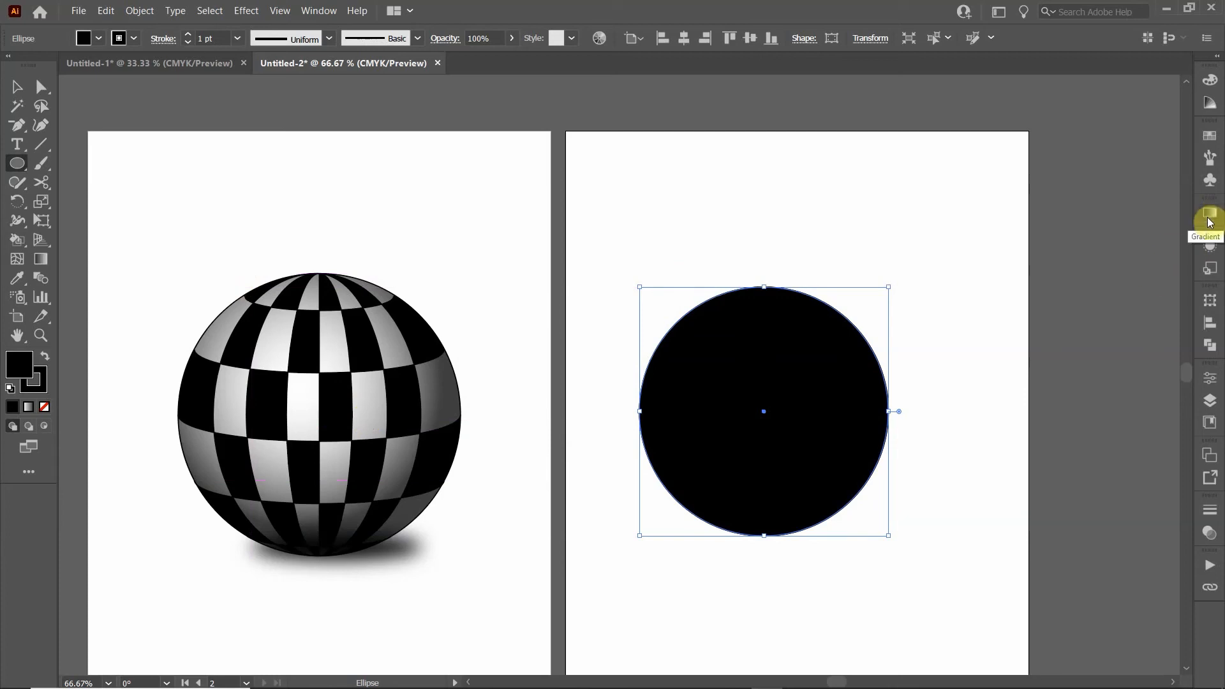
Apply a radial white-to-black gradient to the fill of the circle covering the sphere
left_click(314, 12)
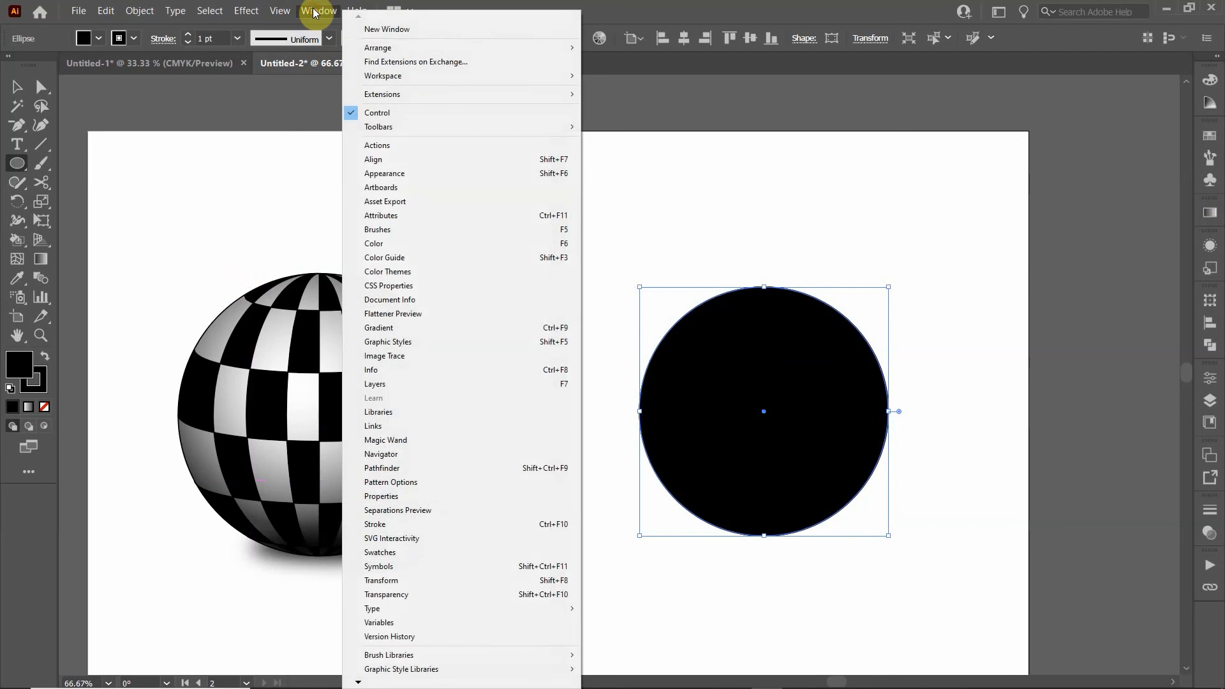
left_click(386, 332)
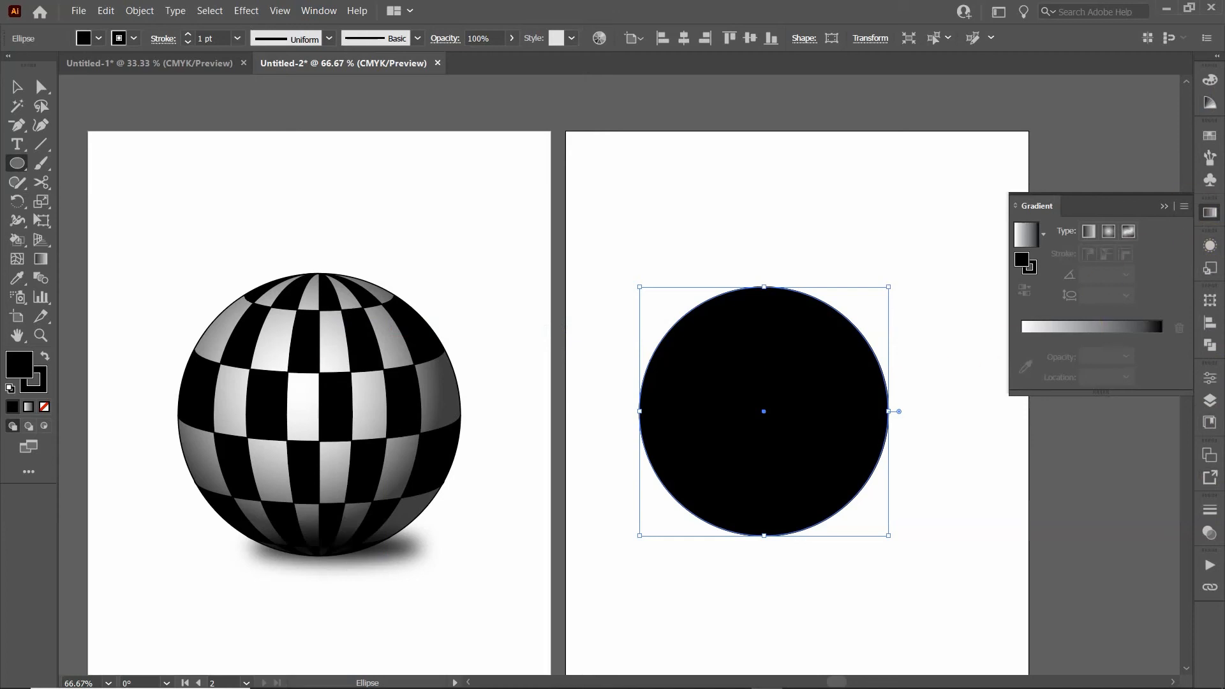
left_click(1108, 233)
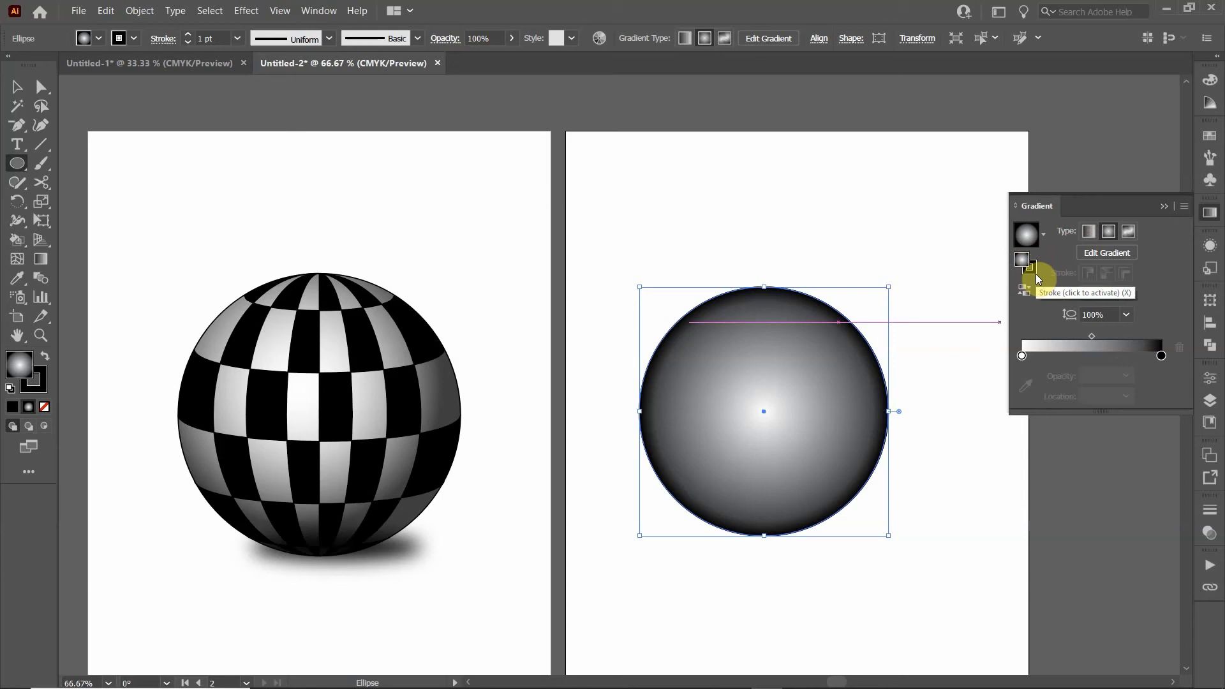
left_click(1030, 271)
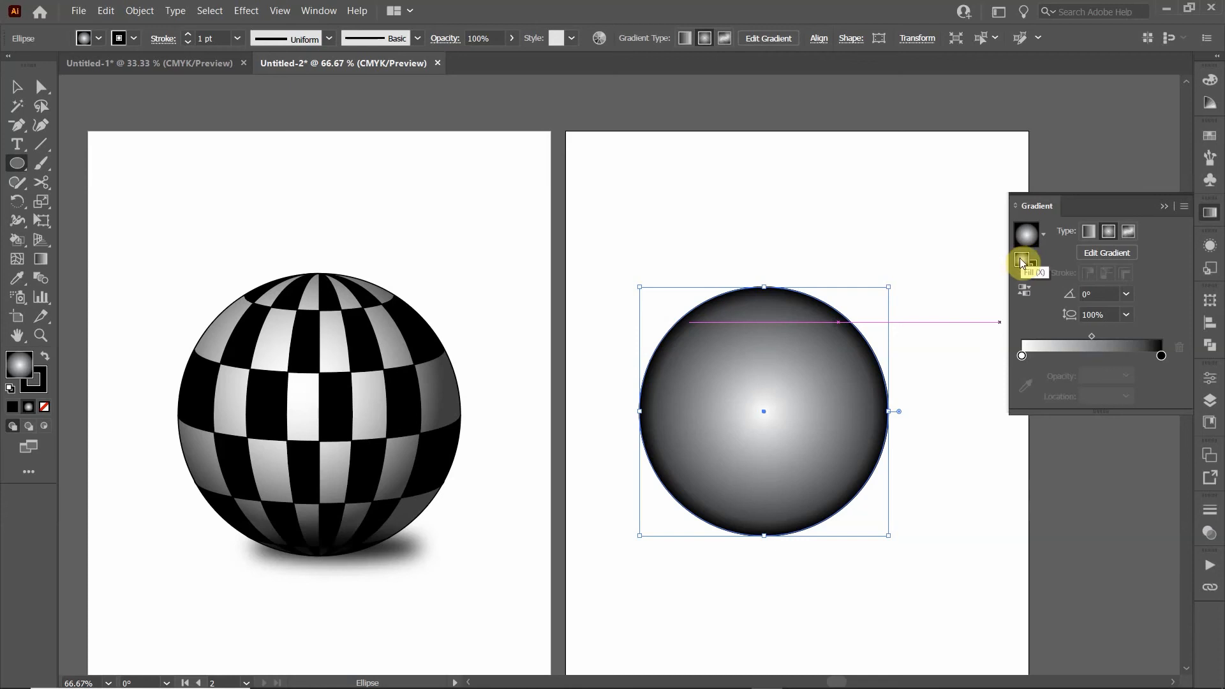
left_click(1023, 261)
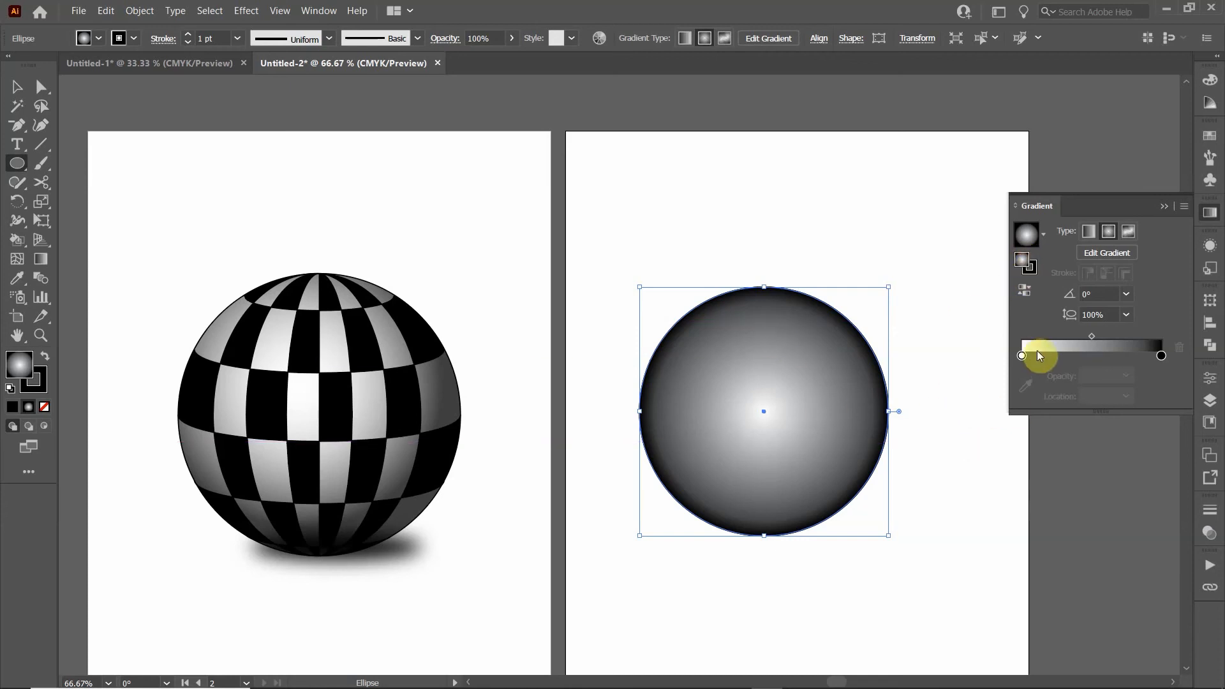
Change the gradient's inner colour stop to black and set its opacity to 0%
double_click(1020, 355)
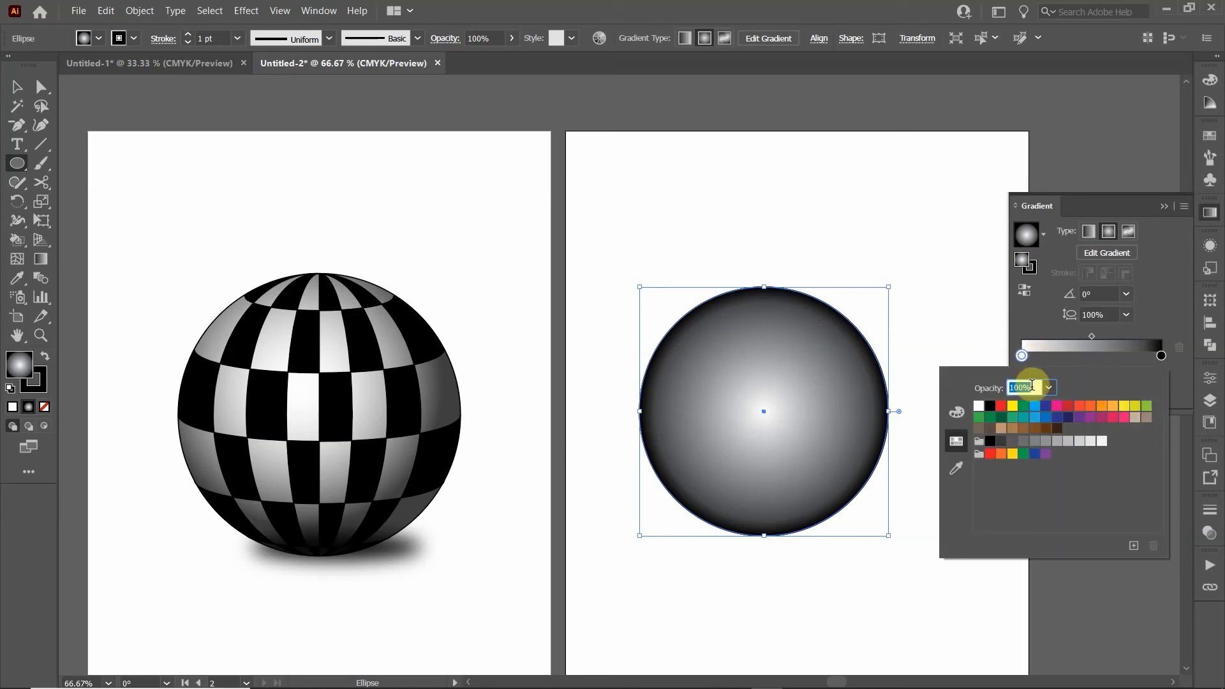
left_click(988, 409)
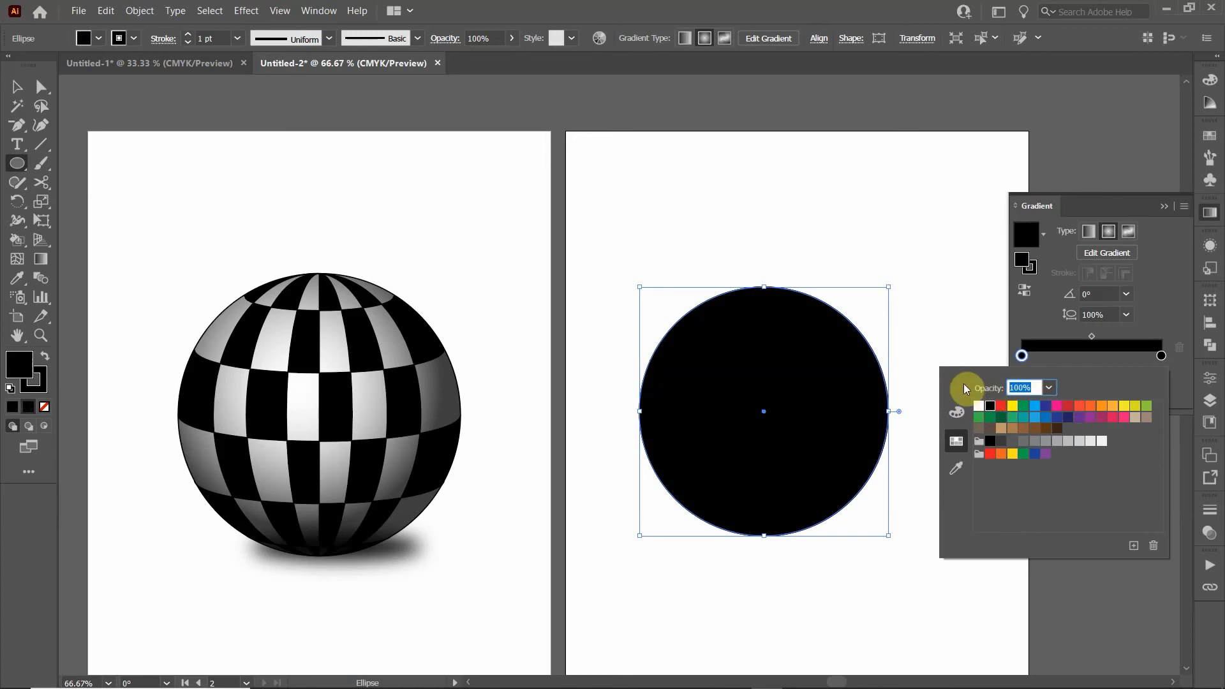
type("0")
key("Return")
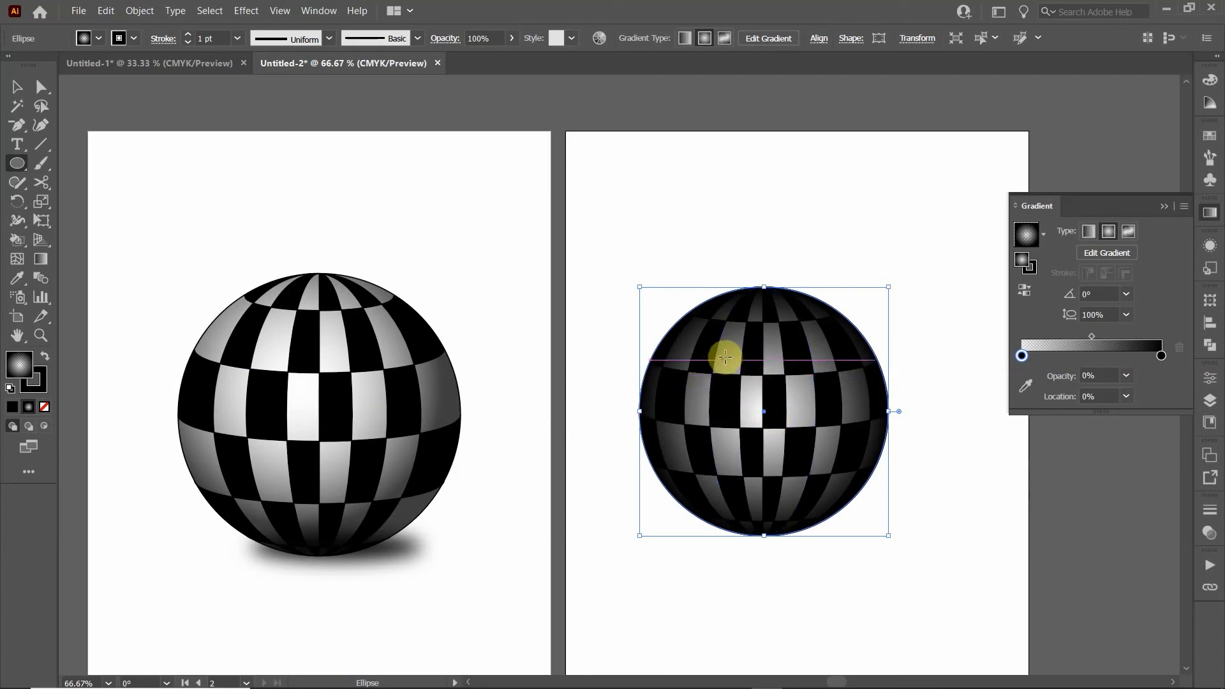
Shift the radial gradient's centre slightly up and left on the sphere, and set the outer stop's opacity to 75%
left_click(1104, 254)
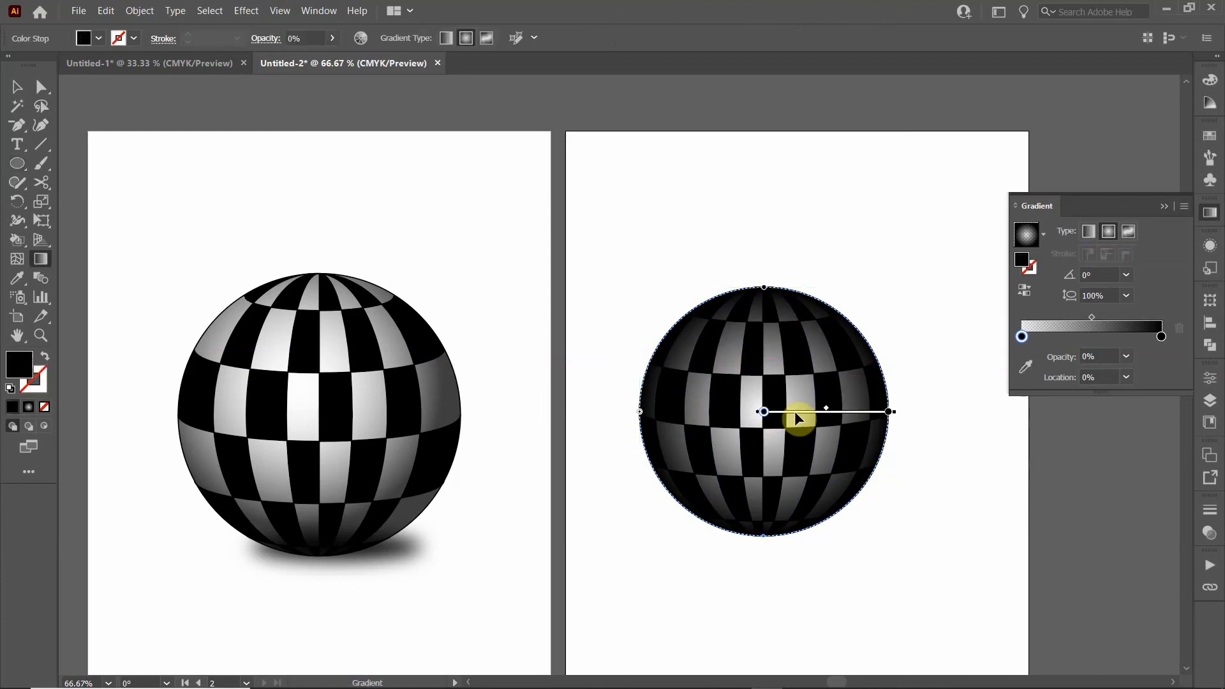
mouse_move(794, 410)
left_mouse_down()
mouse_move(774, 377)
mouse_move(791, 400)
left_mouse_up()
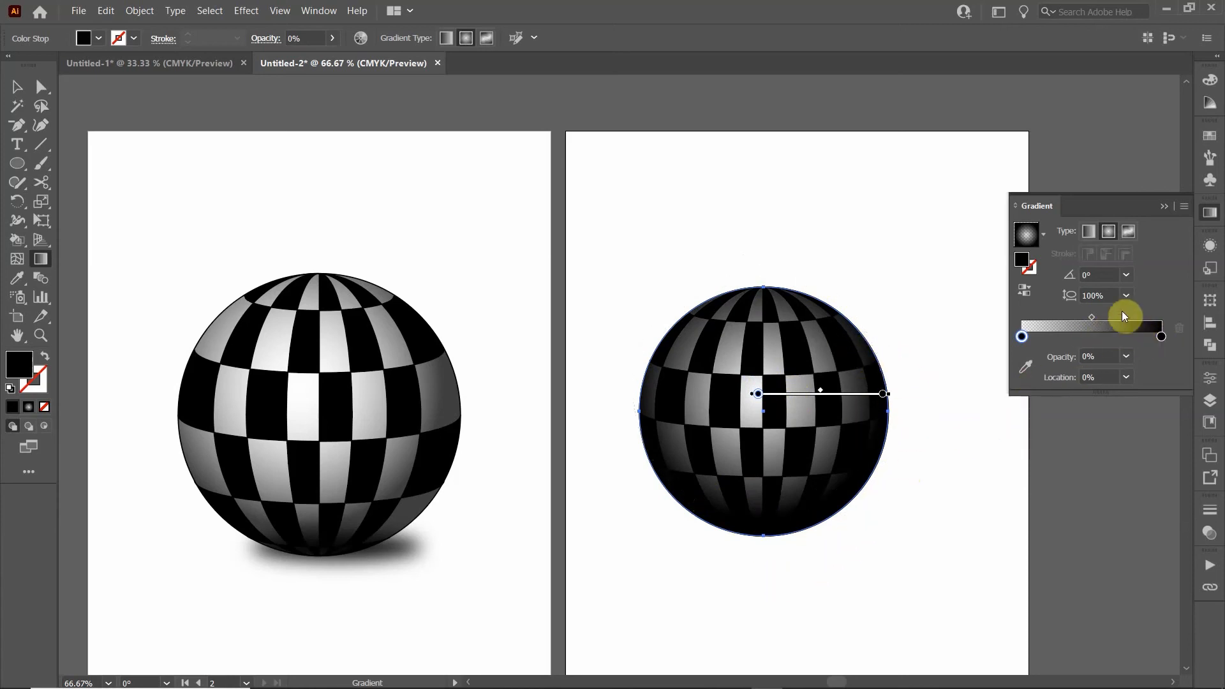
left_click(1160, 338)
double_click(1160, 337)
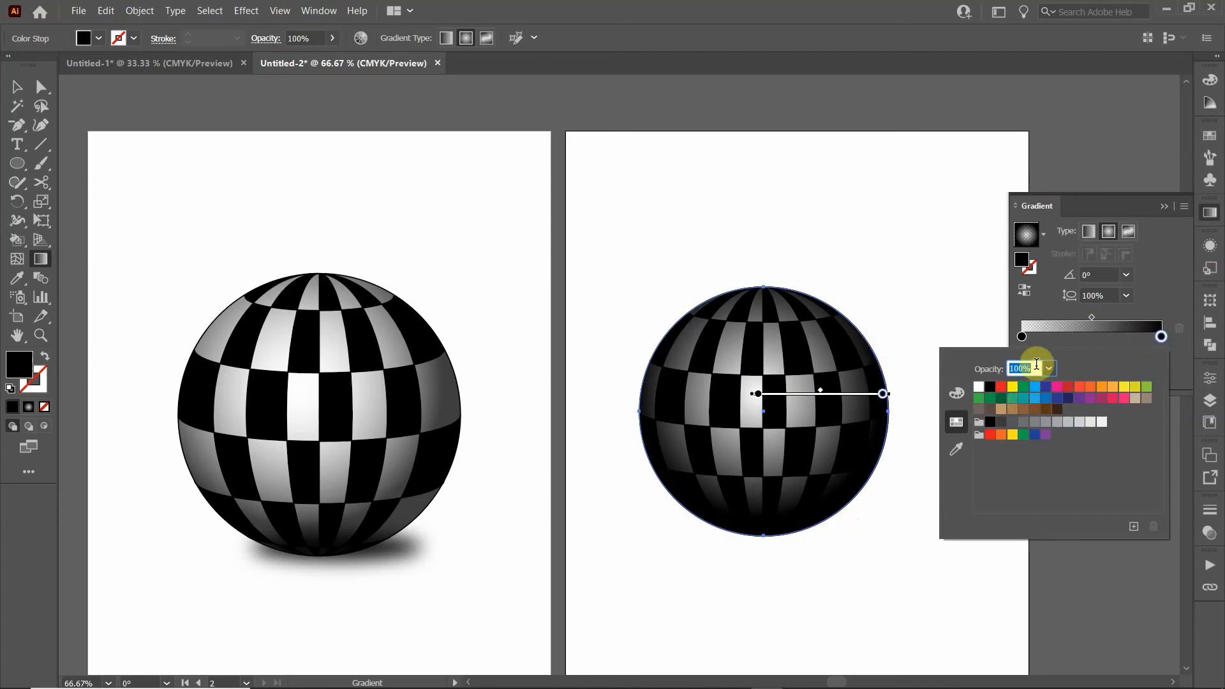
type("7")
key("Return")
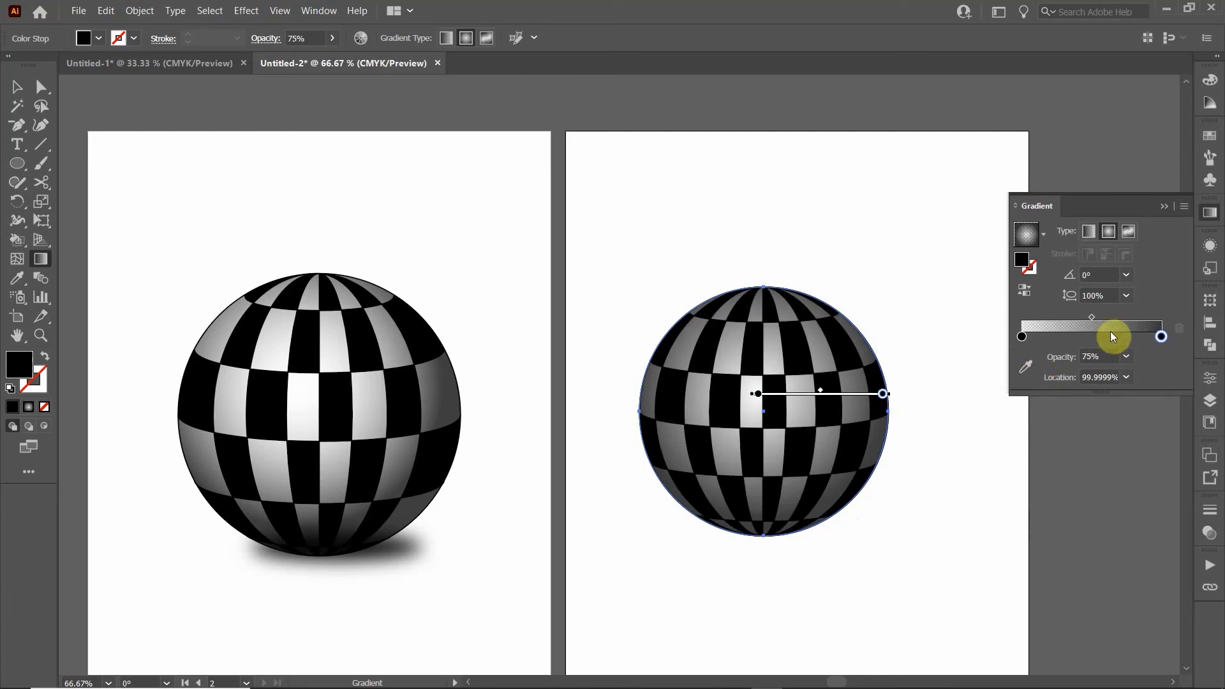
left_click(18, 94)
left_click(759, 213)
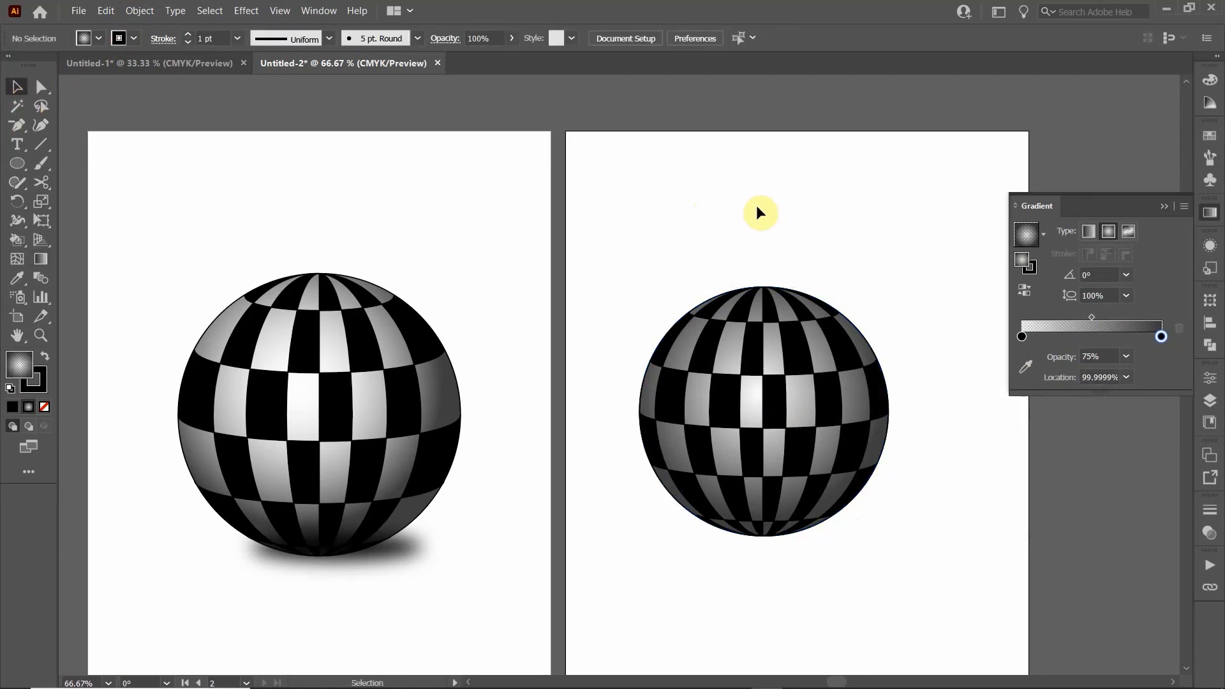
left_click(1165, 207)
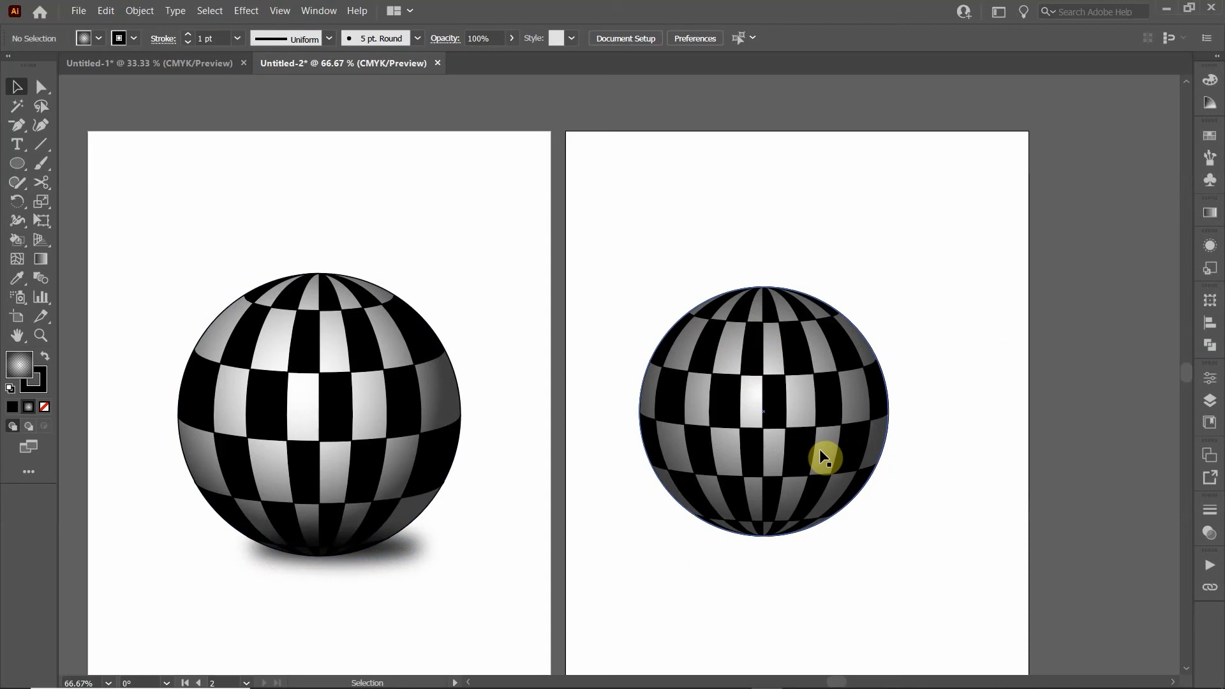
Draw a flat, wide ellipse at the base of the second artboard's sphere, offset slightly right, as its ground shadow
left_click(17, 168)
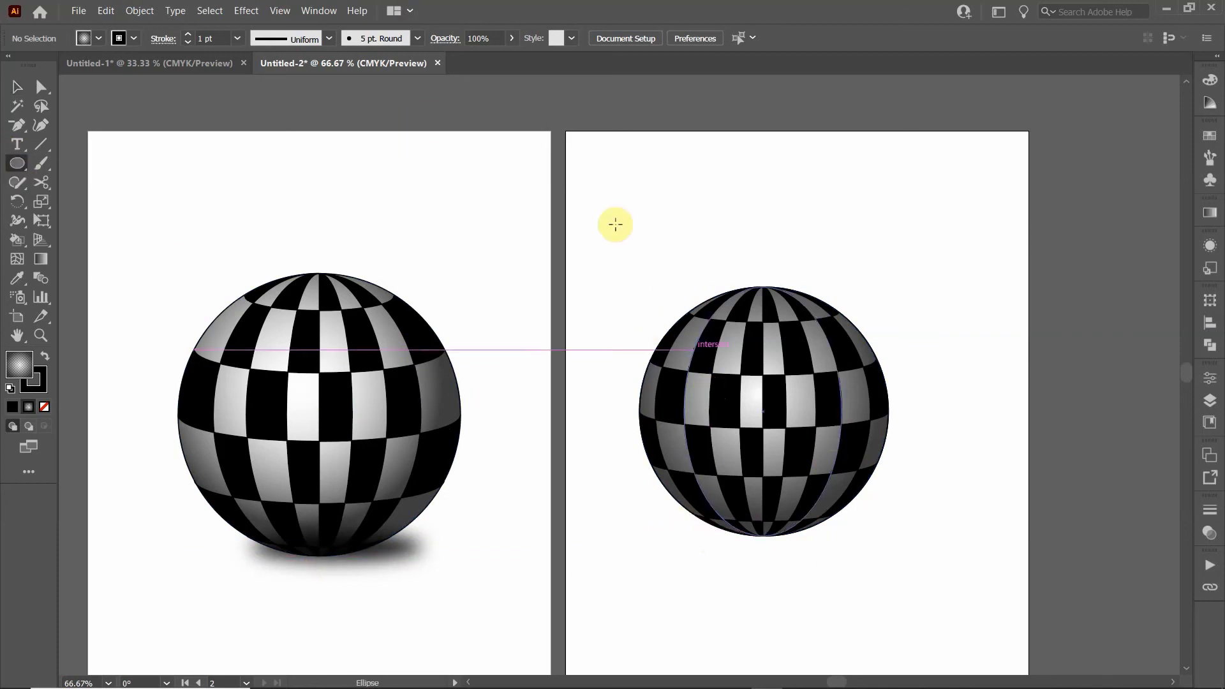
left_click(245, 11)
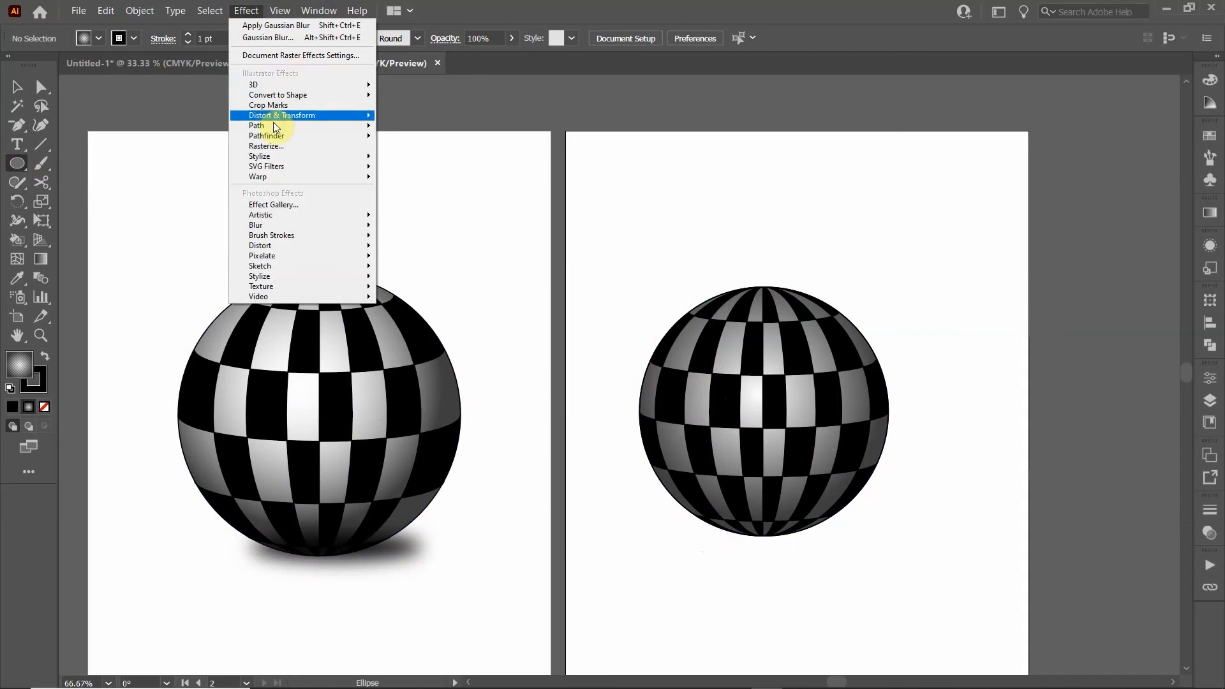
mouse_move(271, 164)
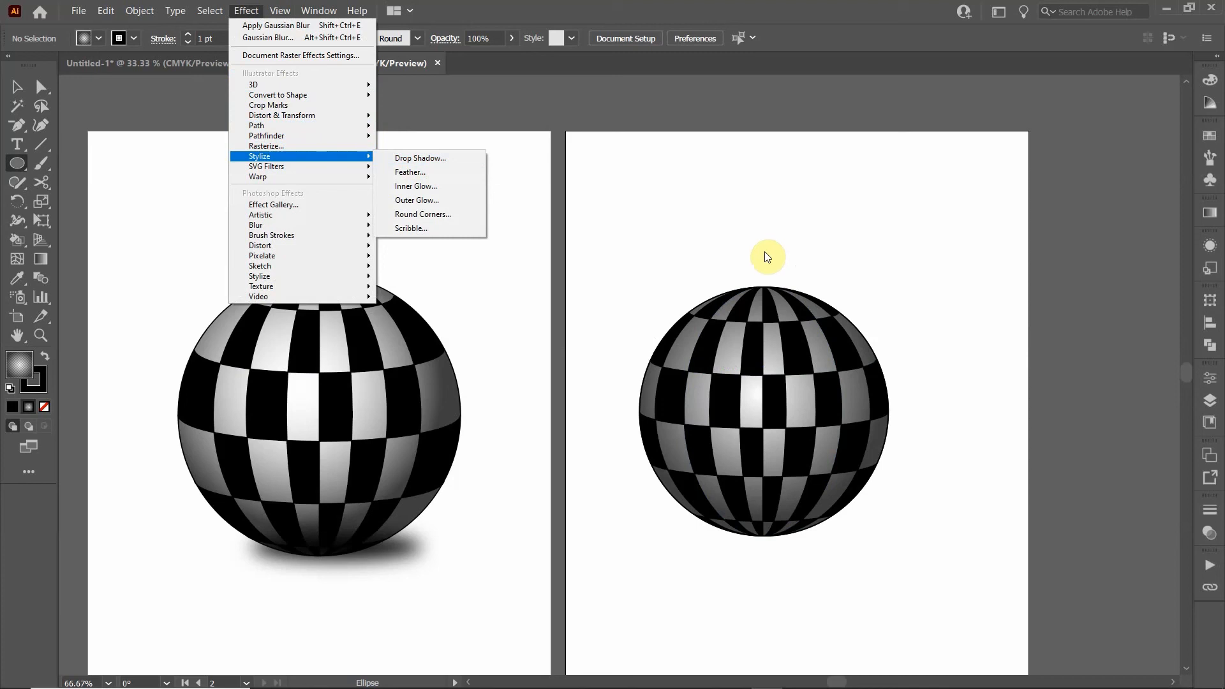
left_click(497, 14)
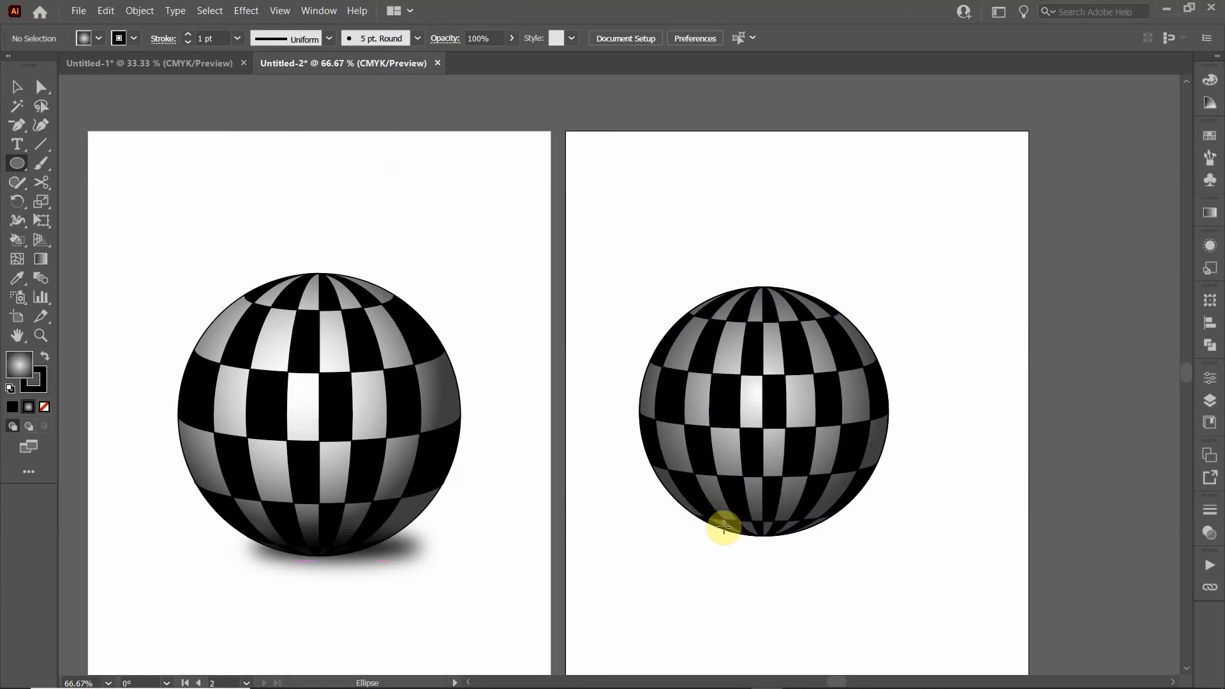
left_click_drag(718, 525, 864, 546)
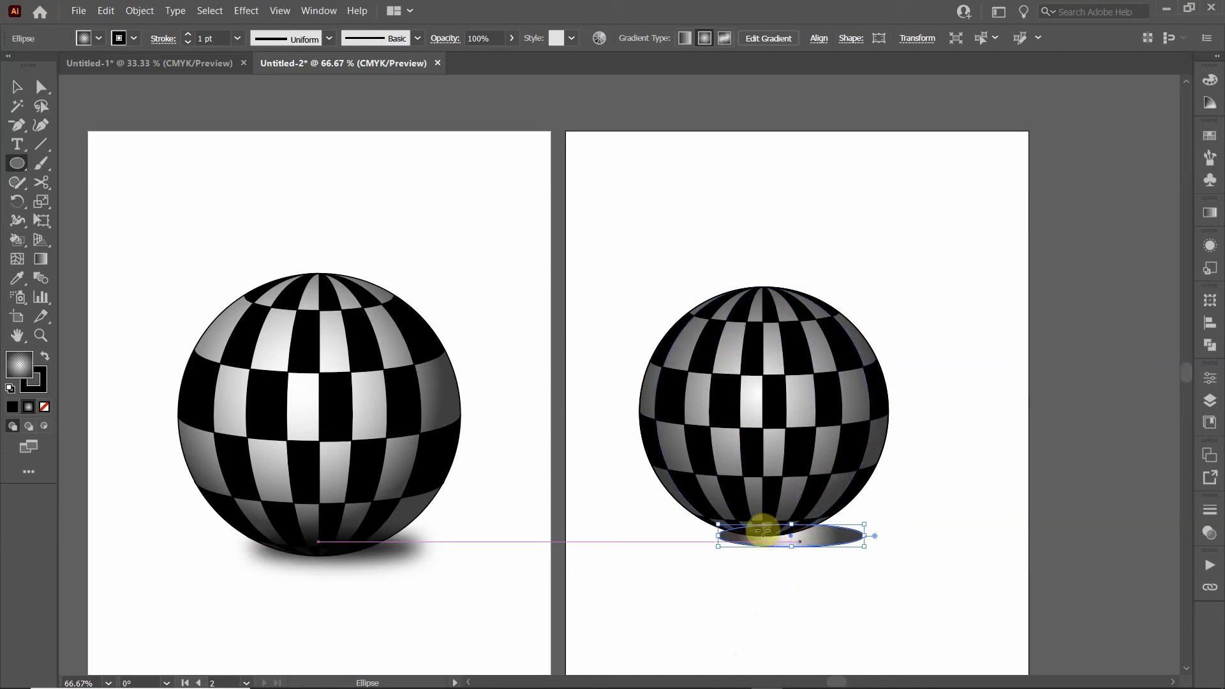
Give the shadow ellipse a solid black fill and no stroke, leaving it selected
left_click(18, 86)
left_click(812, 550)
left_click(813, 538)
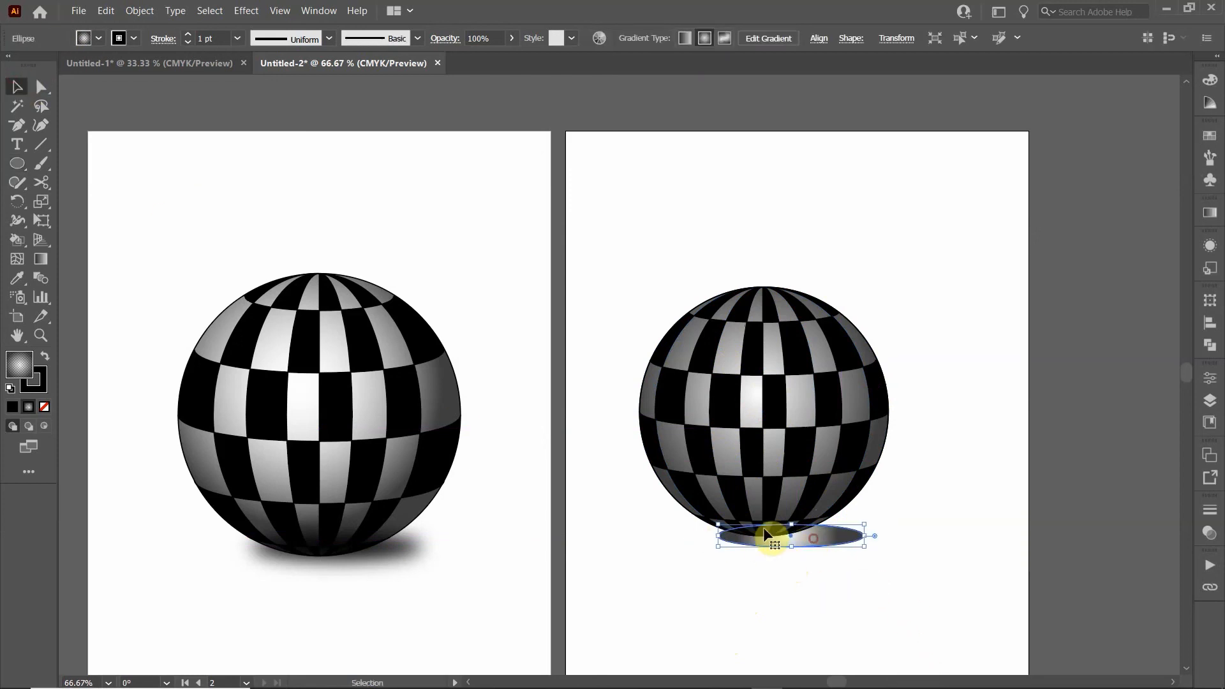
left_click(97, 36)
left_click(40, 68)
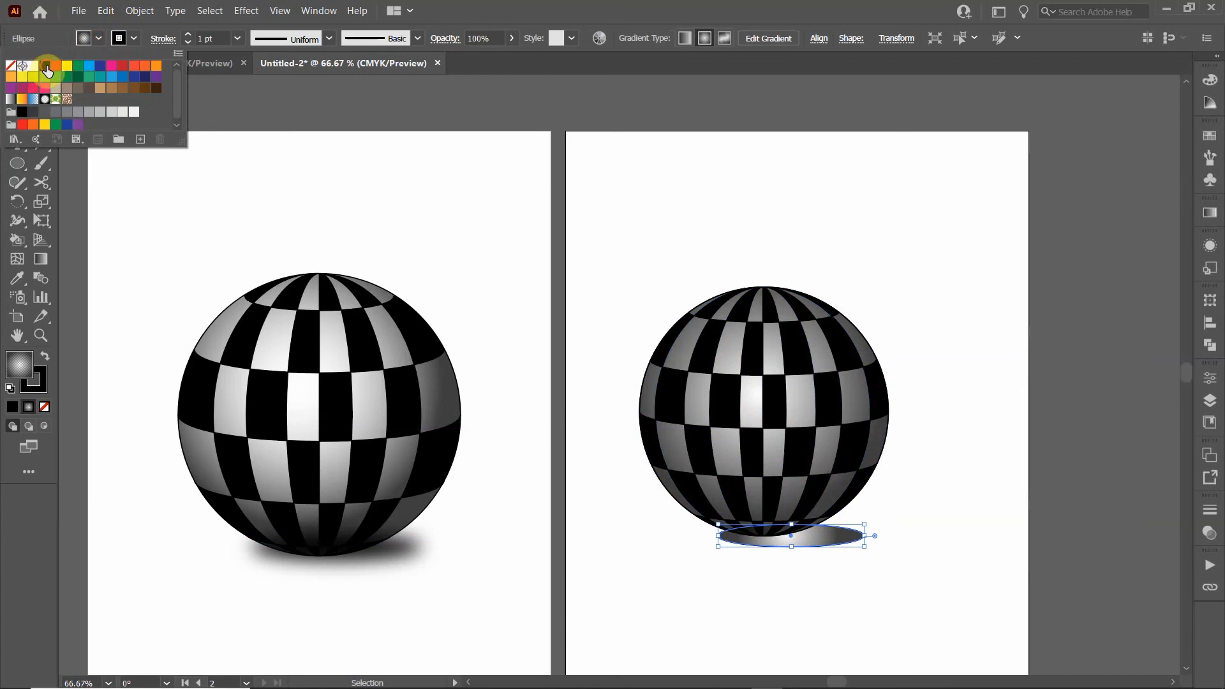
left_click(134, 40)
left_click(135, 36)
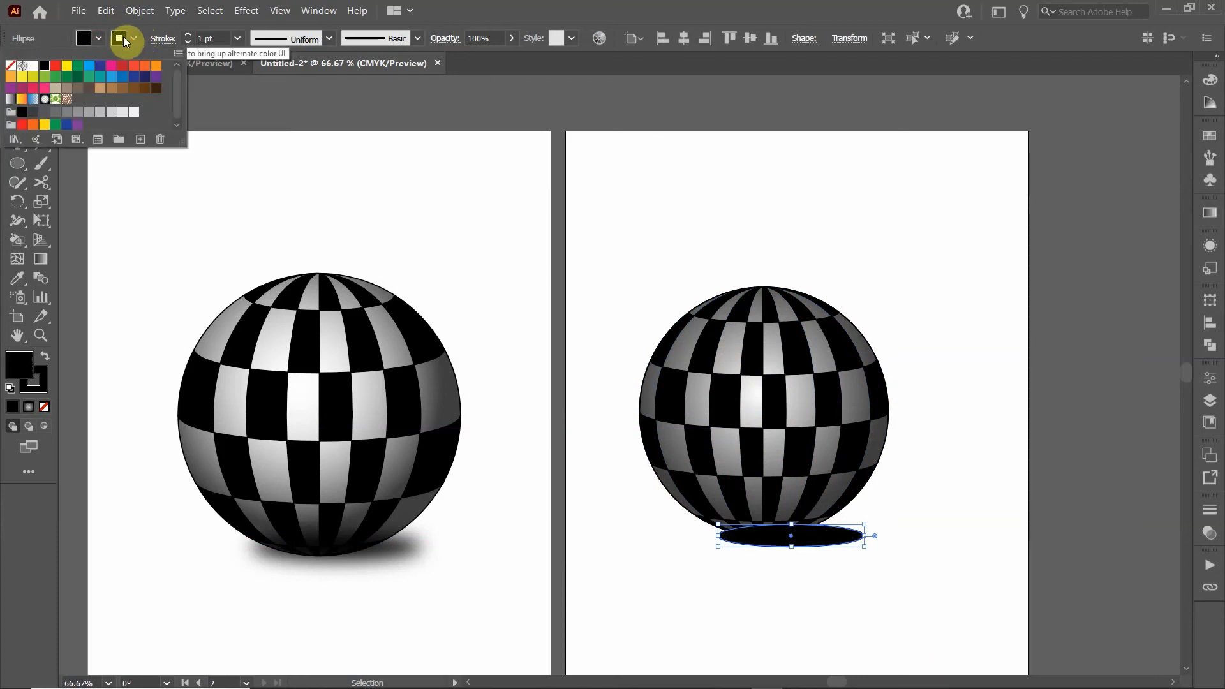
left_click(10, 71)
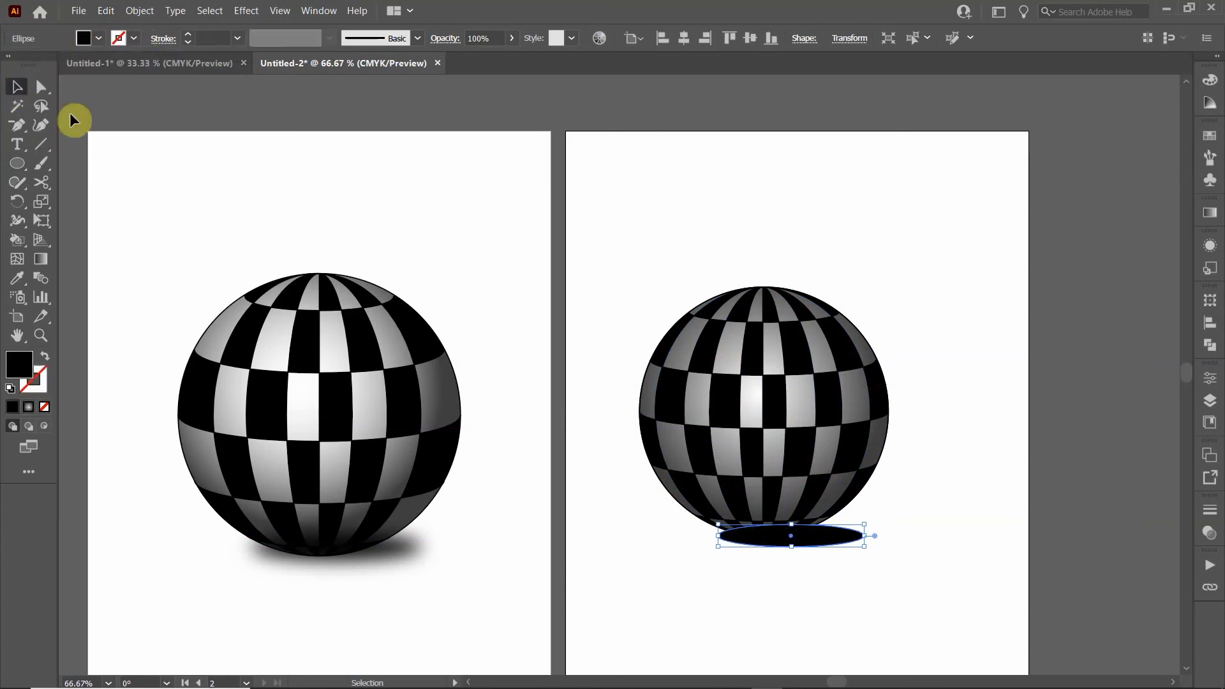
left_click(580, 329)
left_click(823, 538)
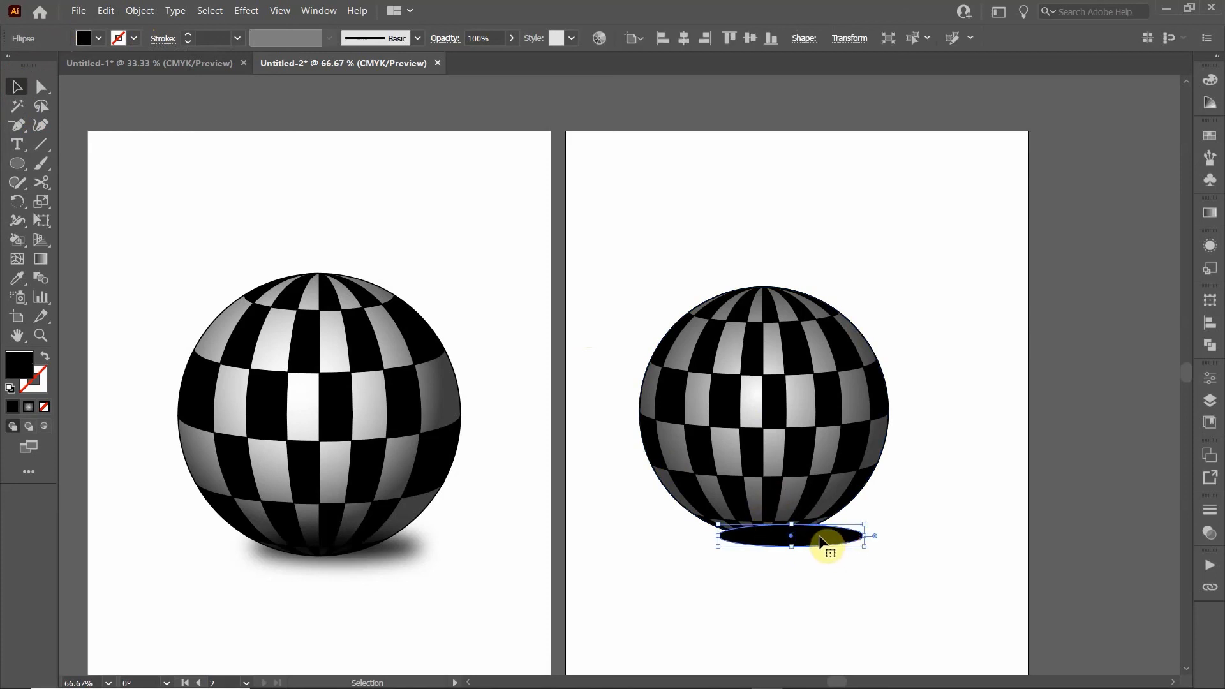
Send the black shadow ellipse to the back, behind the second artboard's checkered sphere, and deselect it
right_click(820, 539)
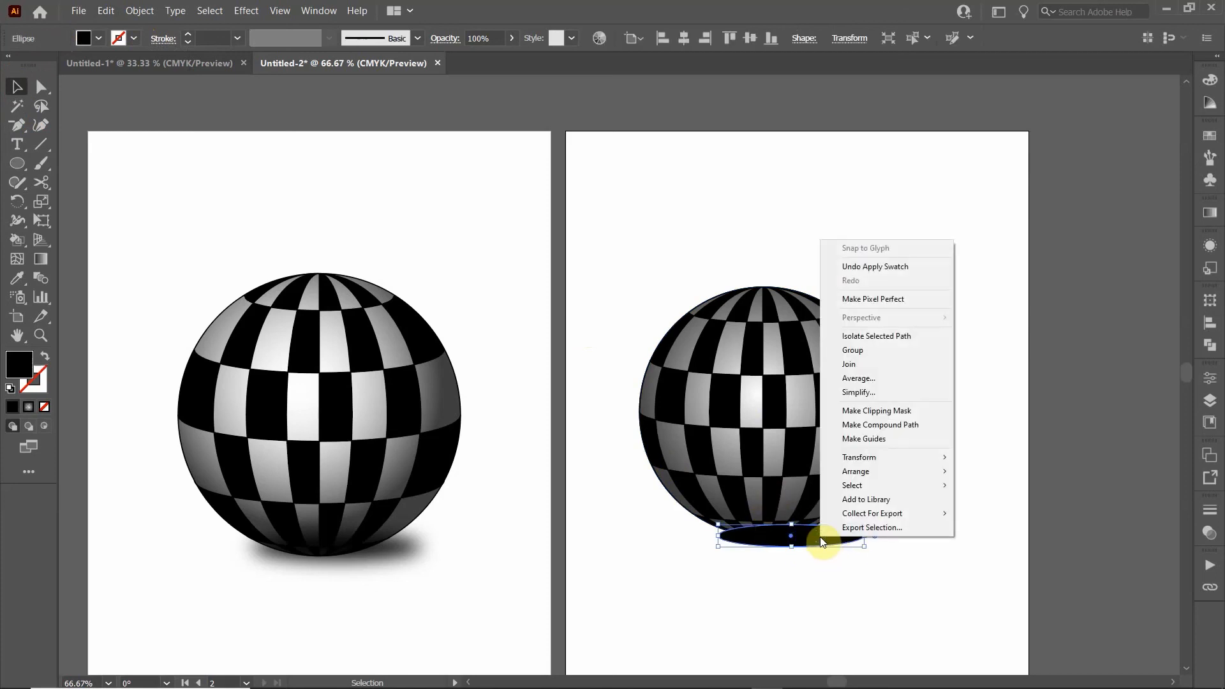
mouse_move(872, 455)
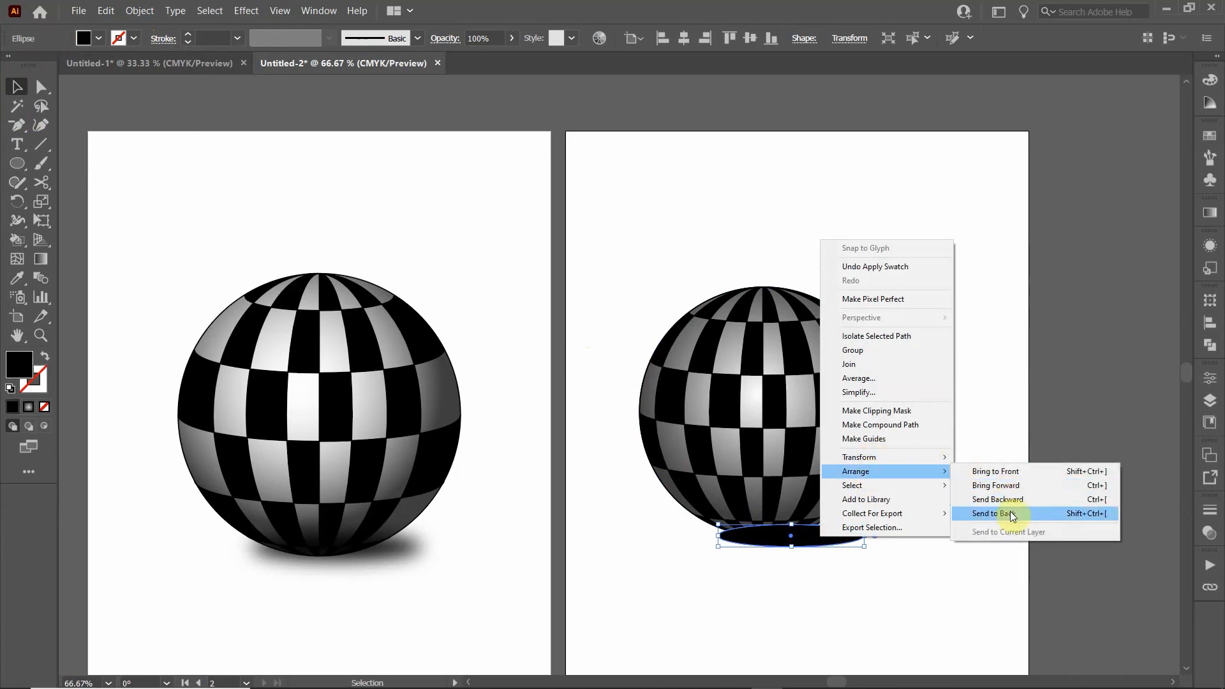
left_click(1010, 514)
left_click(885, 409)
key("ctrl+1")
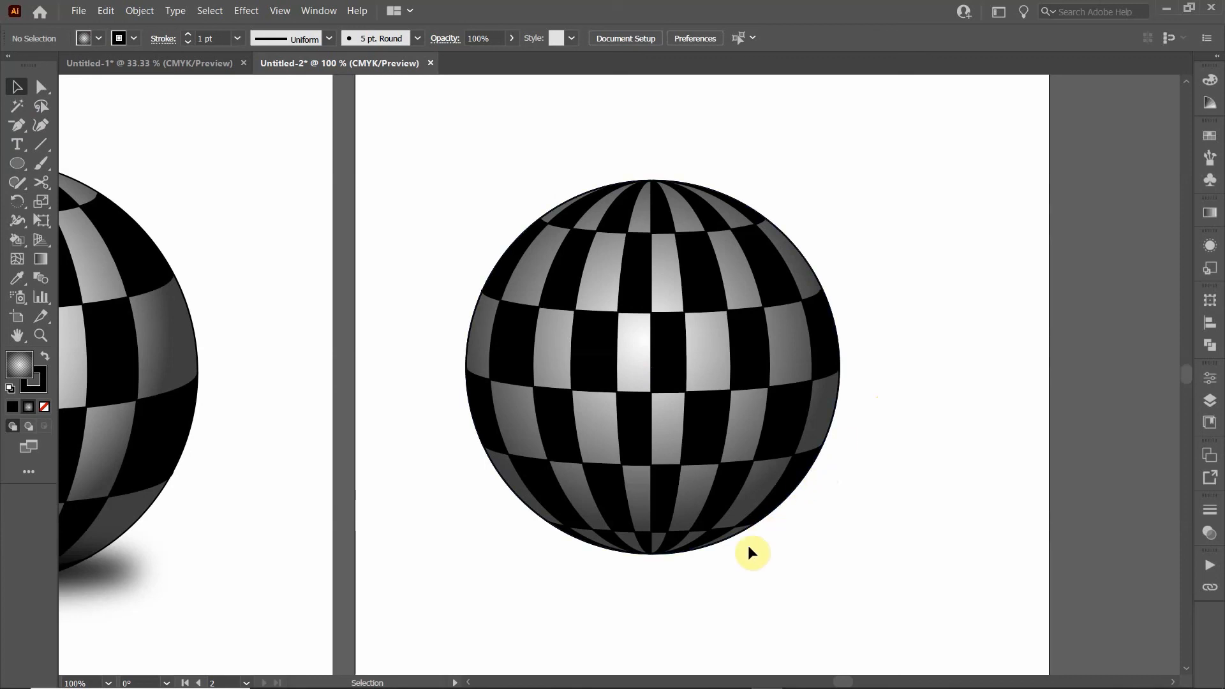
Draw a flat, wide ellipse across the base of the second artboard's sphere and give it a solid black fill
left_click(18, 165)
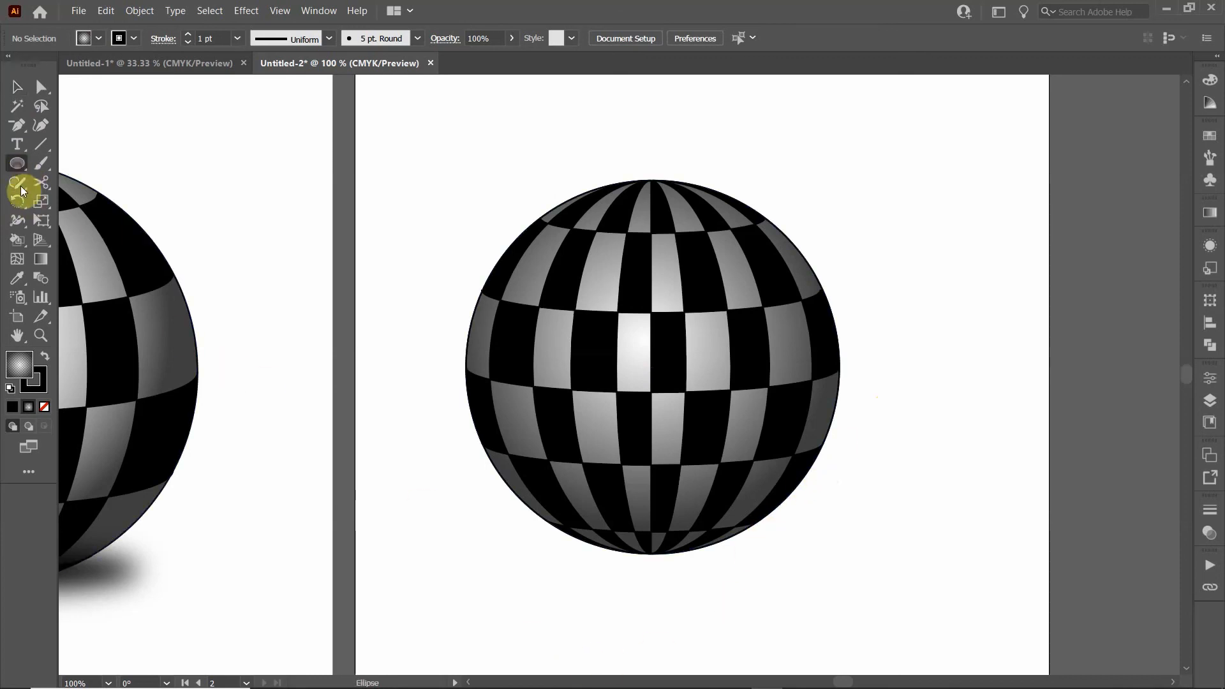
left_click_drag(501, 532, 810, 566)
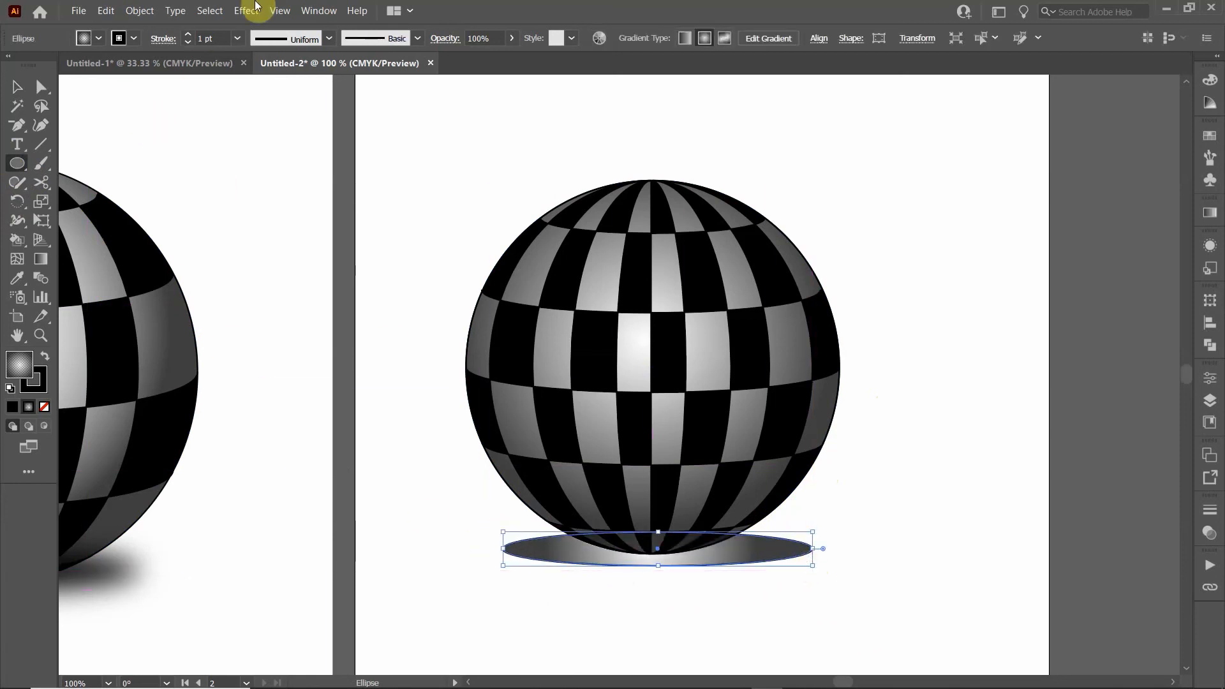
left_click(99, 38)
left_click(40, 66)
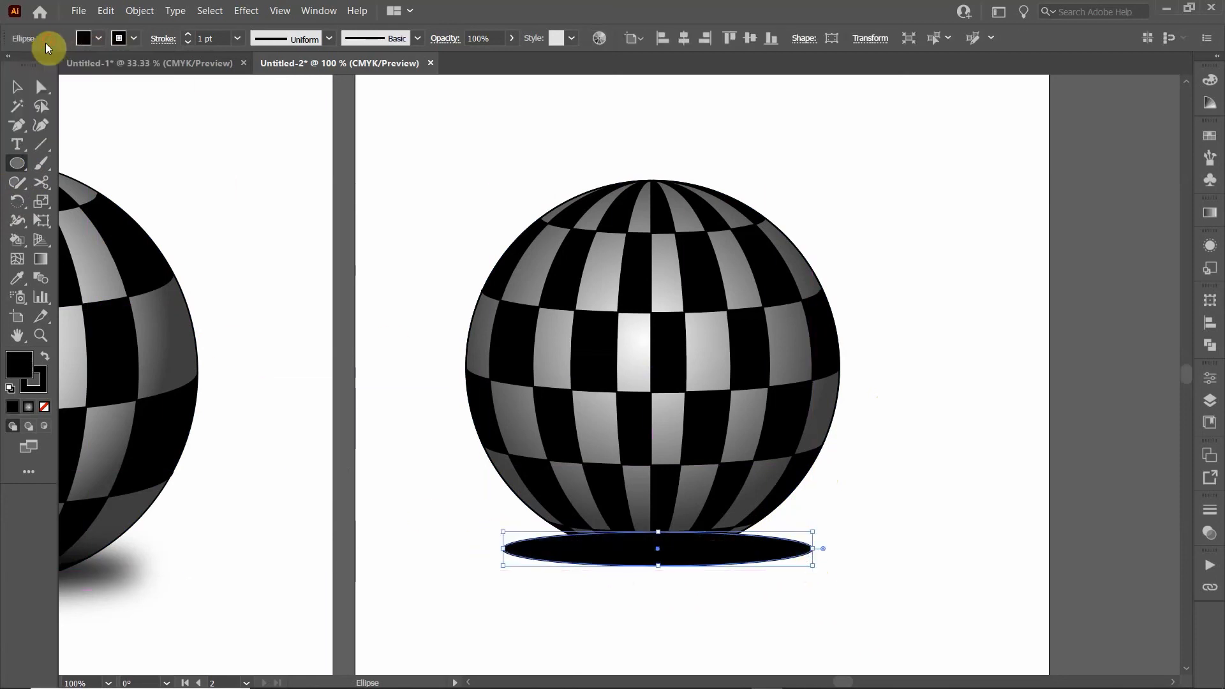
Move the black ellipse up across the sphere's lower part and send it to the back
left_click(17, 87)
left_click_drag(718, 544, 721, 510)
right_click(733, 511)
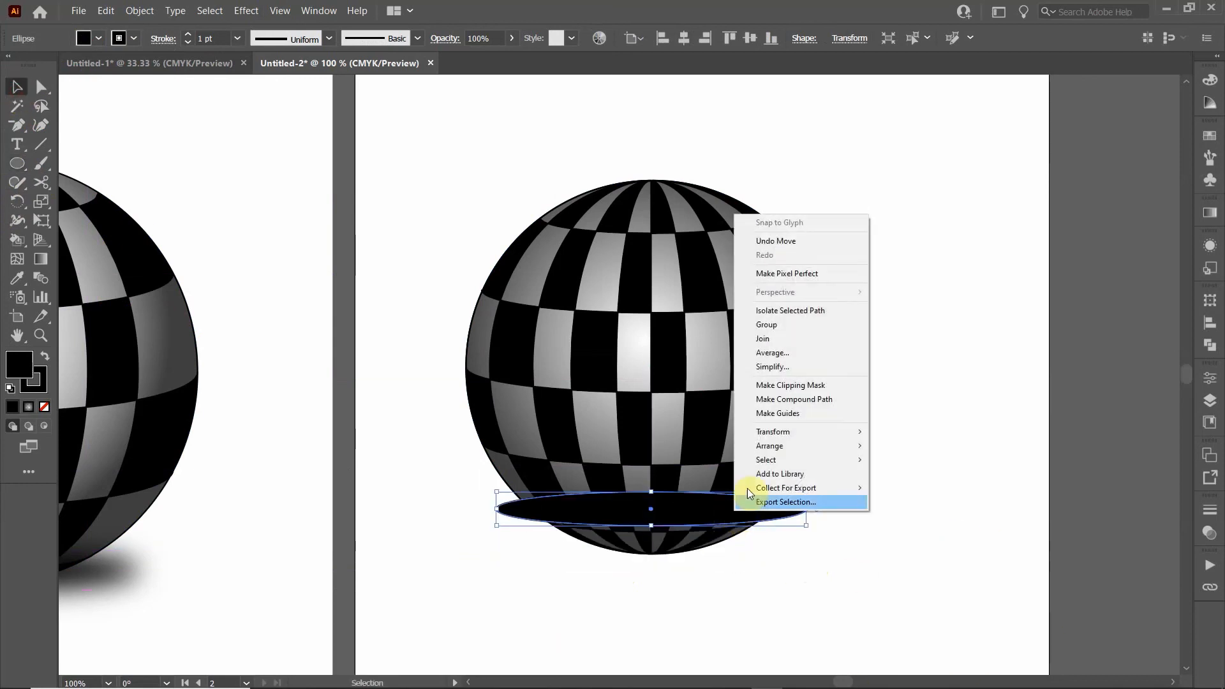
mouse_move(778, 445)
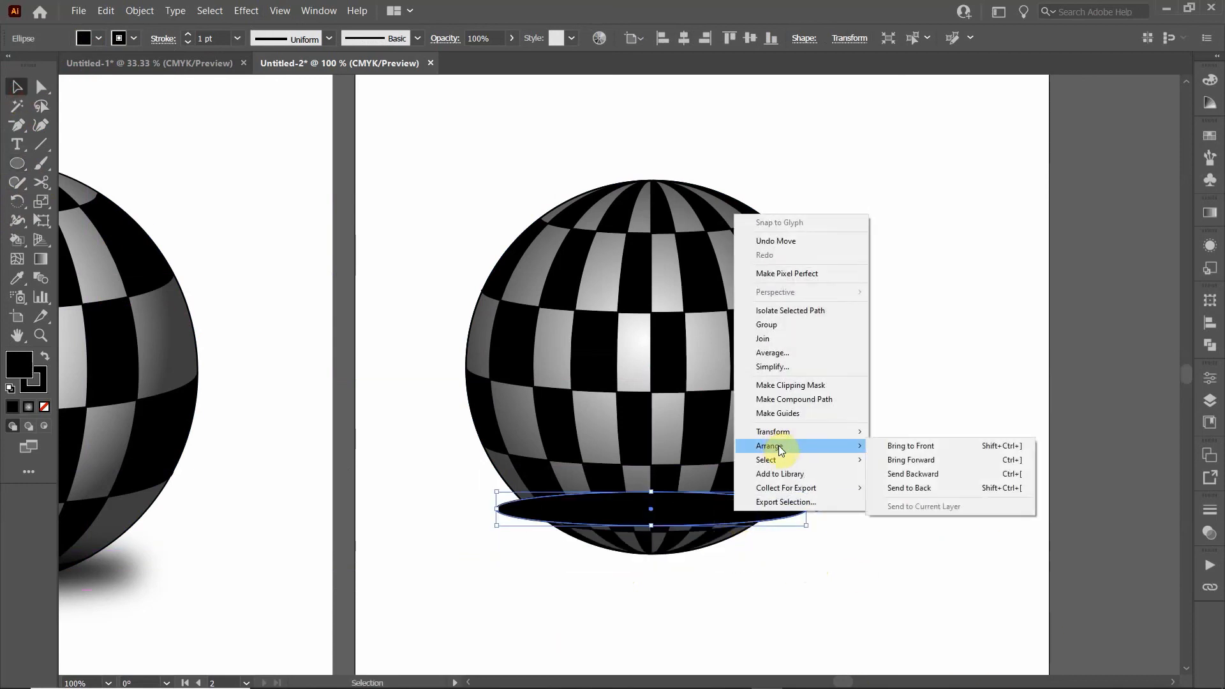
left_click(951, 487)
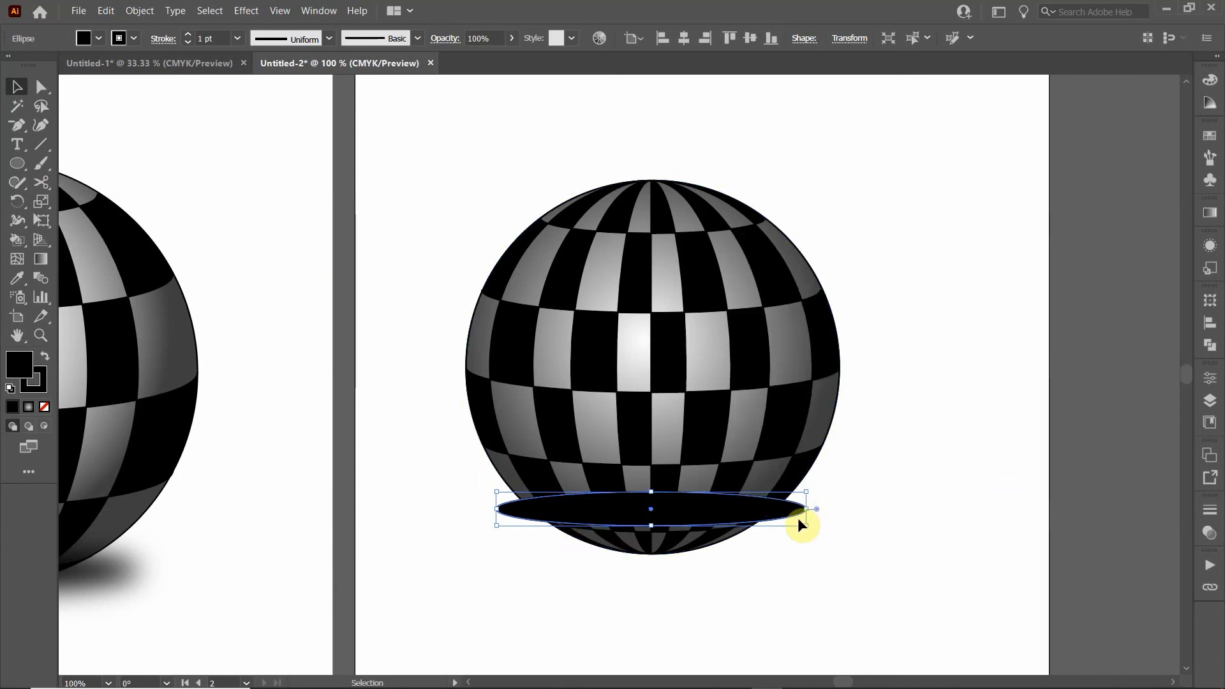
left_click(817, 573)
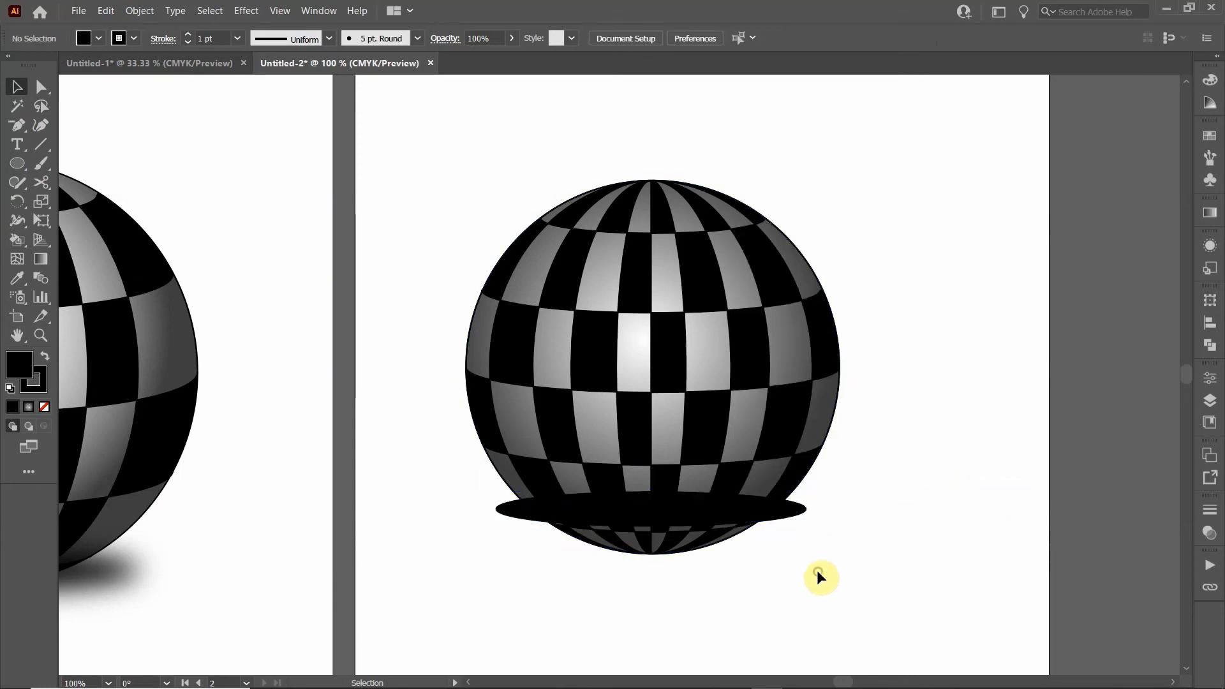
Move the black ellipse clear below the sphere, try it once over the sphere's base, and undo that move
left_click(785, 519)
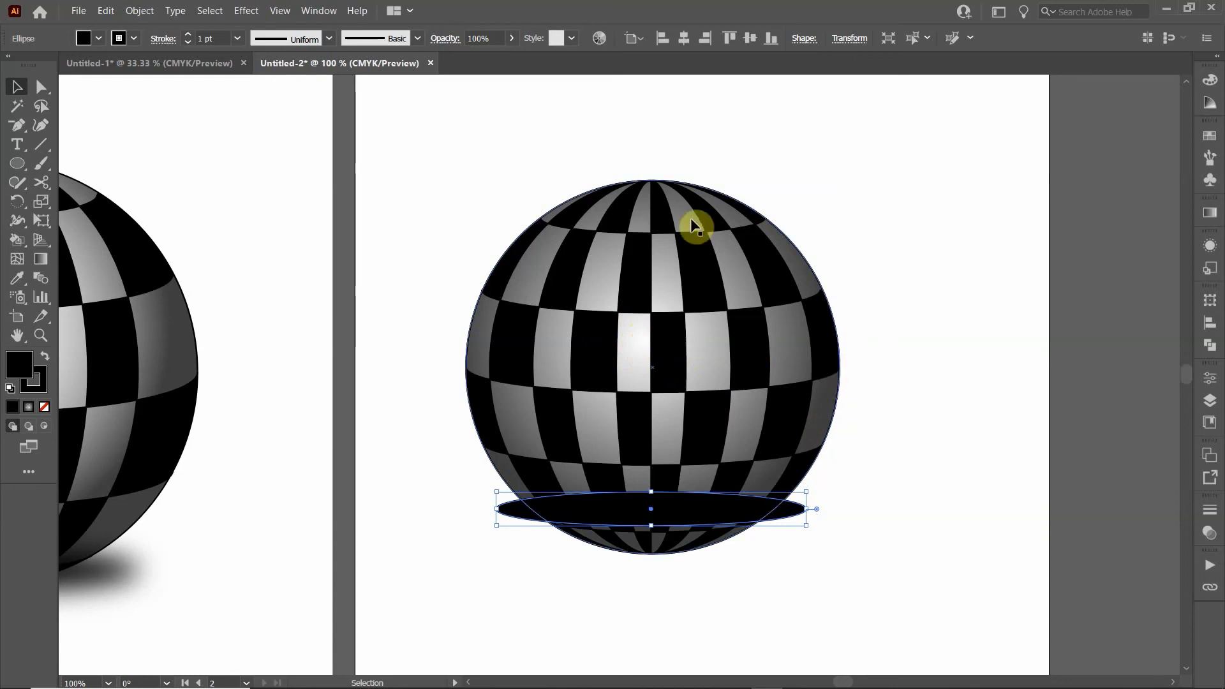
left_click(861, 509)
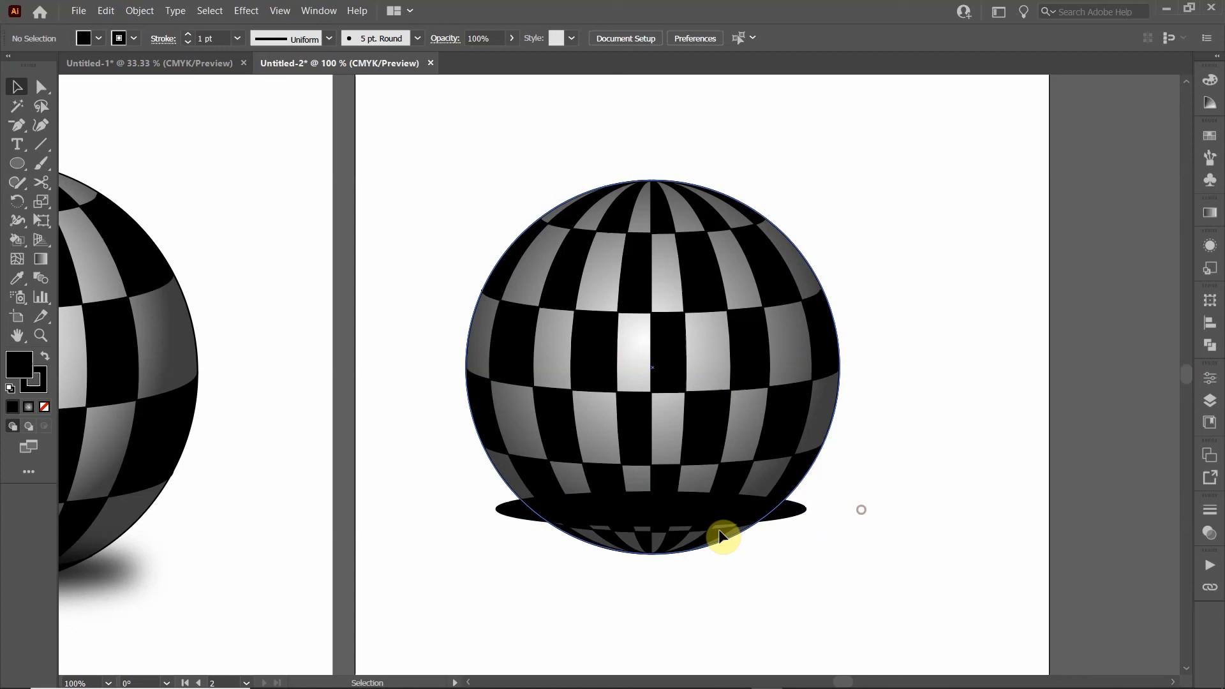
left_click(675, 511)
left_click(506, 510)
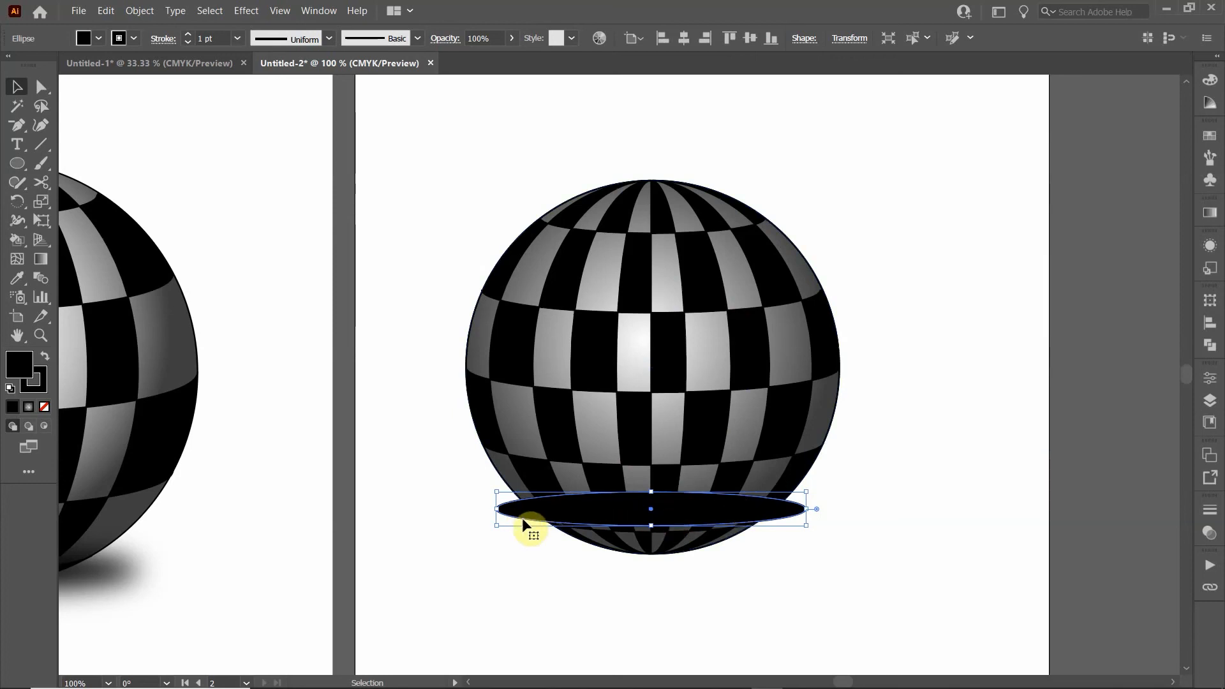
left_click_drag(514, 514, 538, 586)
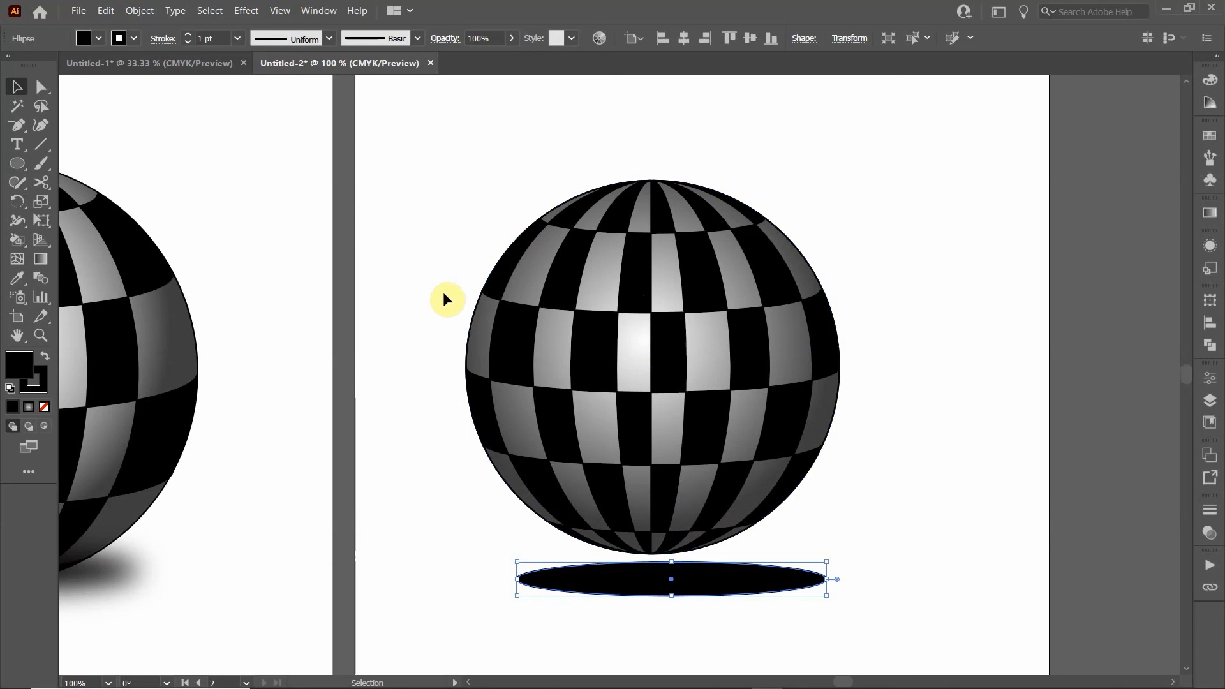
left_click(414, 264)
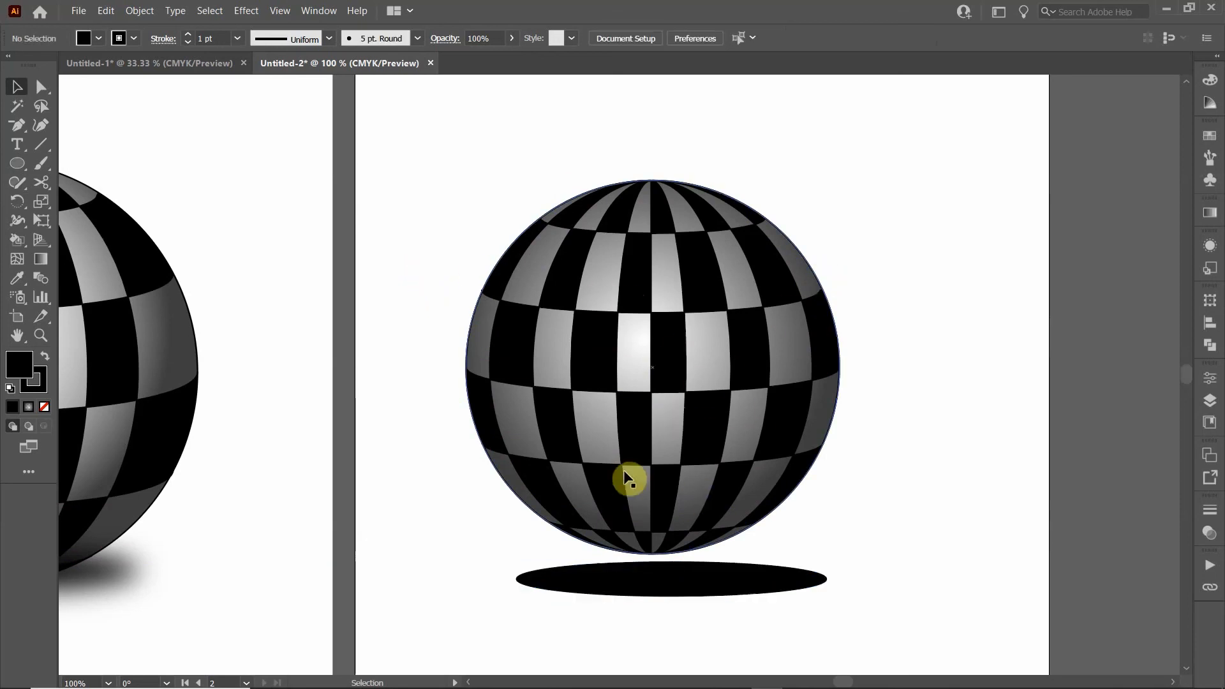
left_click_drag(686, 582, 687, 535)
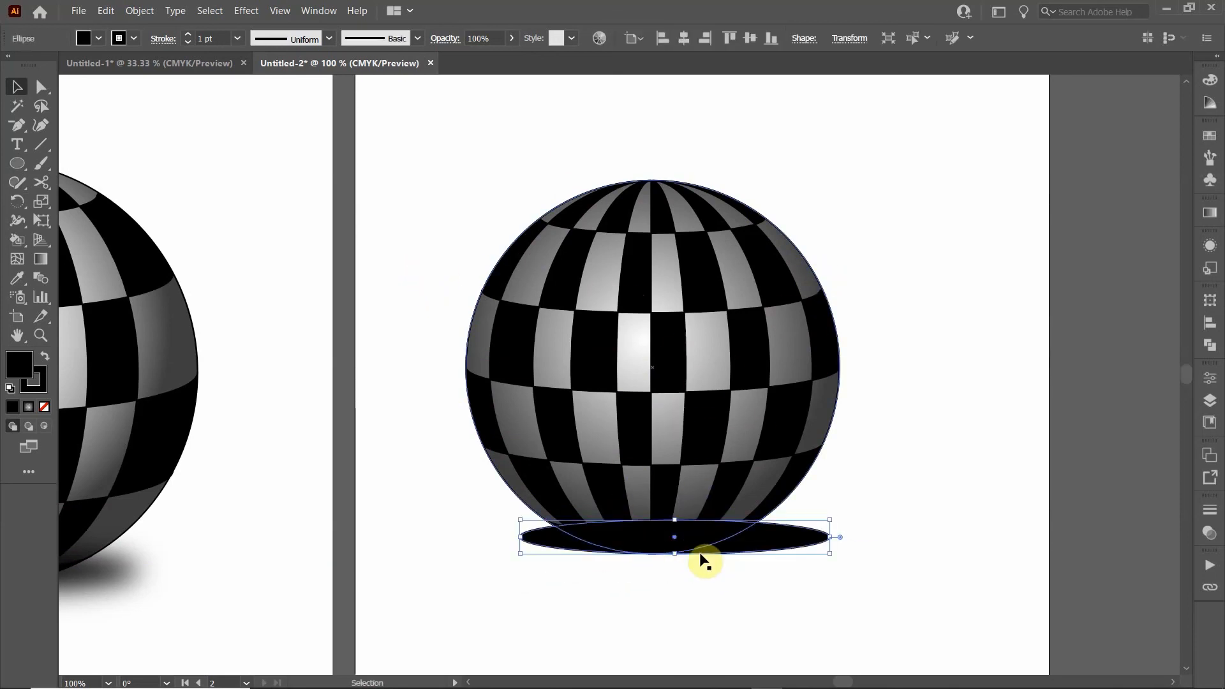
key("ctrl+z")
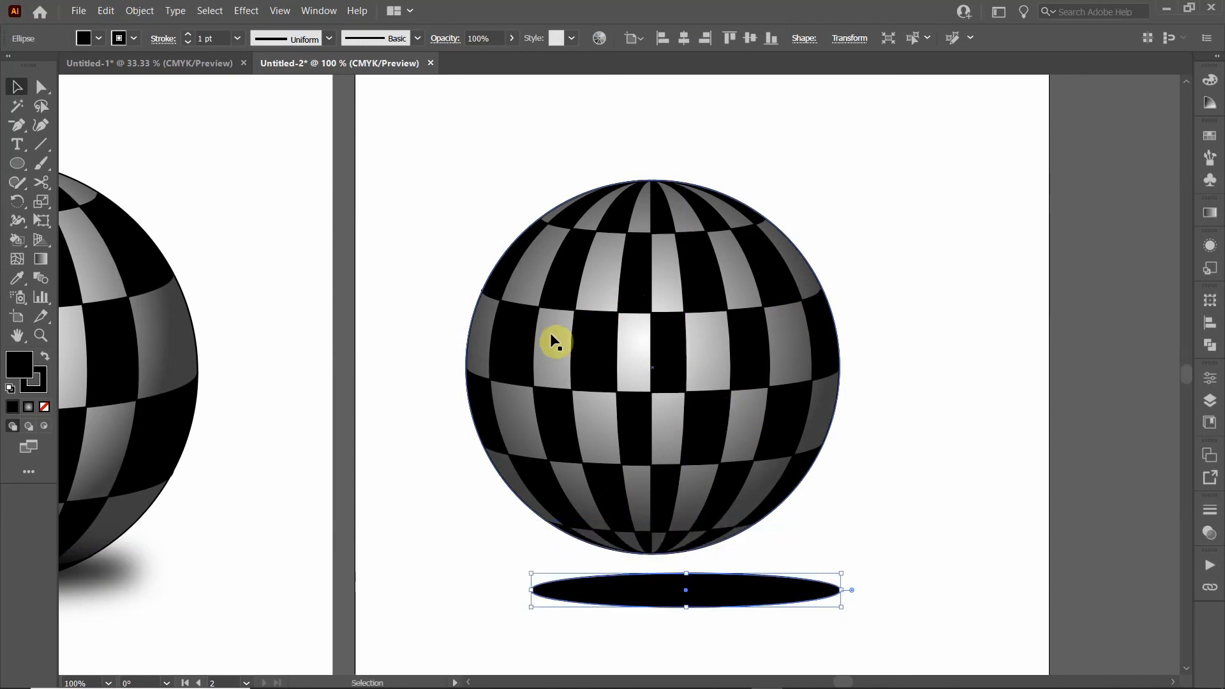
Copy the sphere's gradient circle off to its right and give the copy a white fill and no stroke
left_click(783, 231)
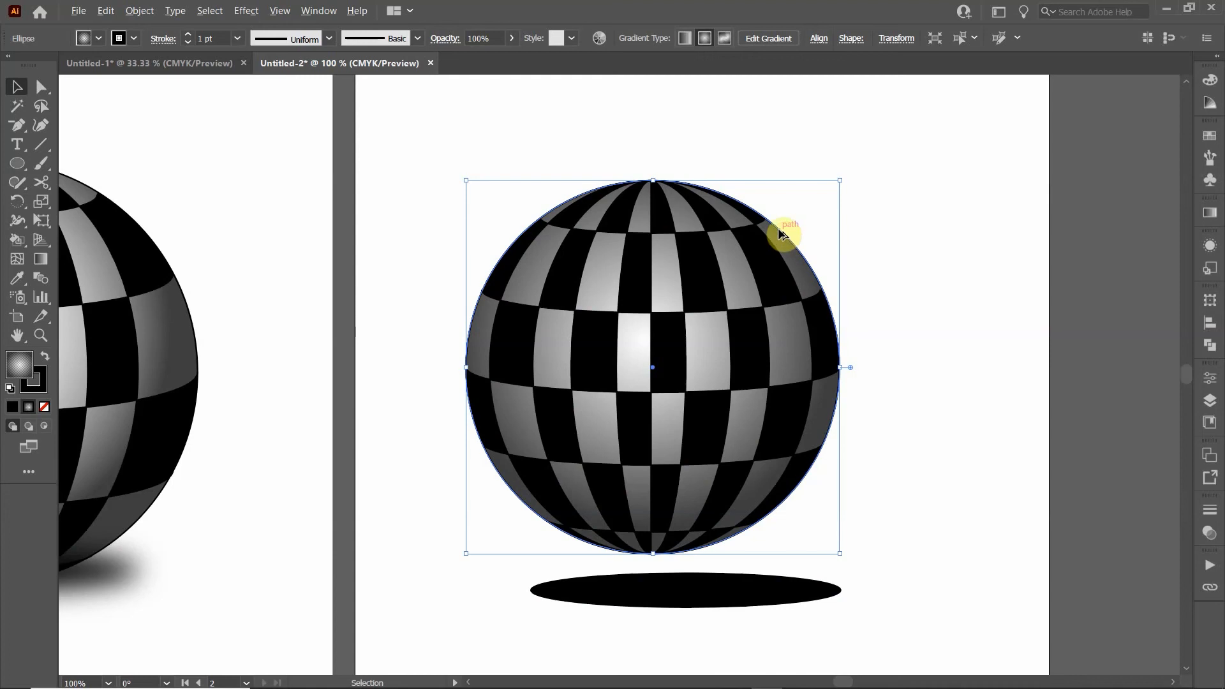
left_click_drag(779, 228, 1108, 151)
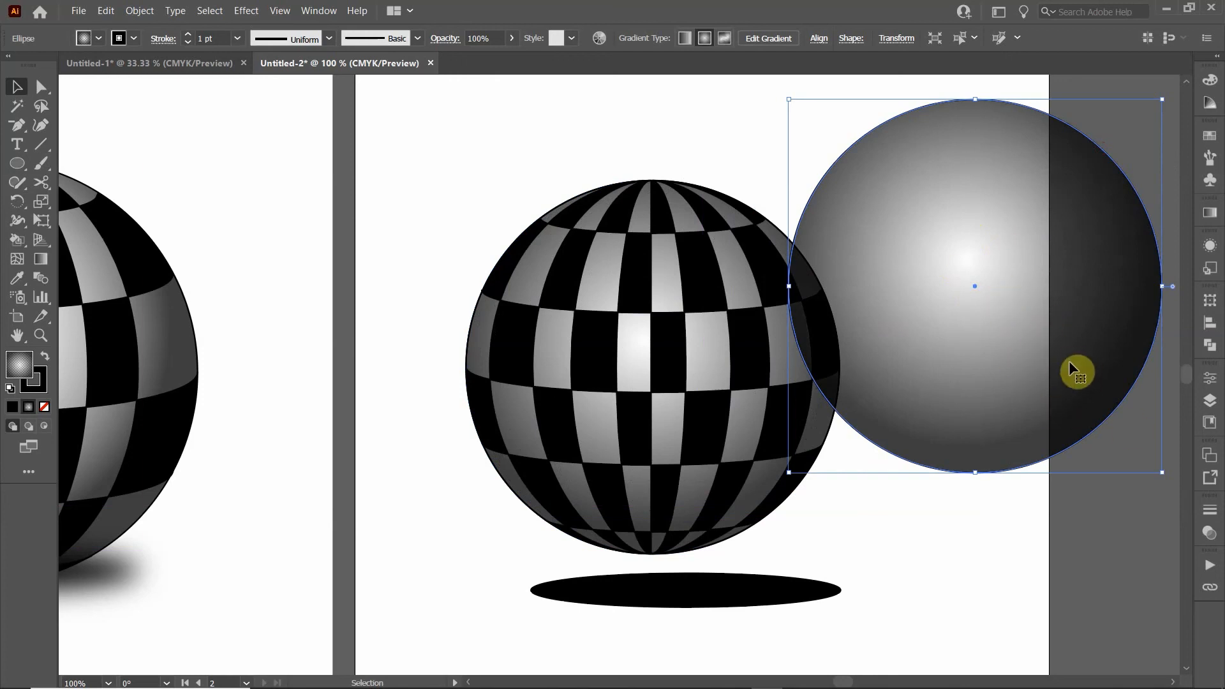
left_click(104, 38)
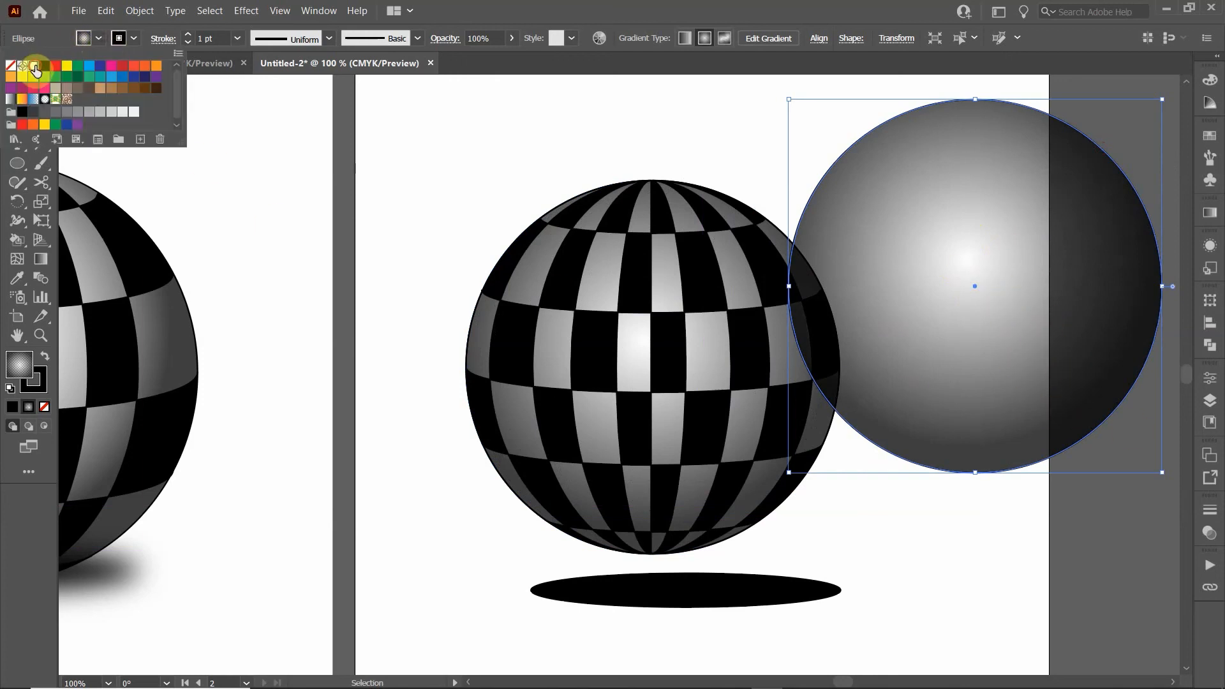
left_click(34, 66)
left_click(134, 38)
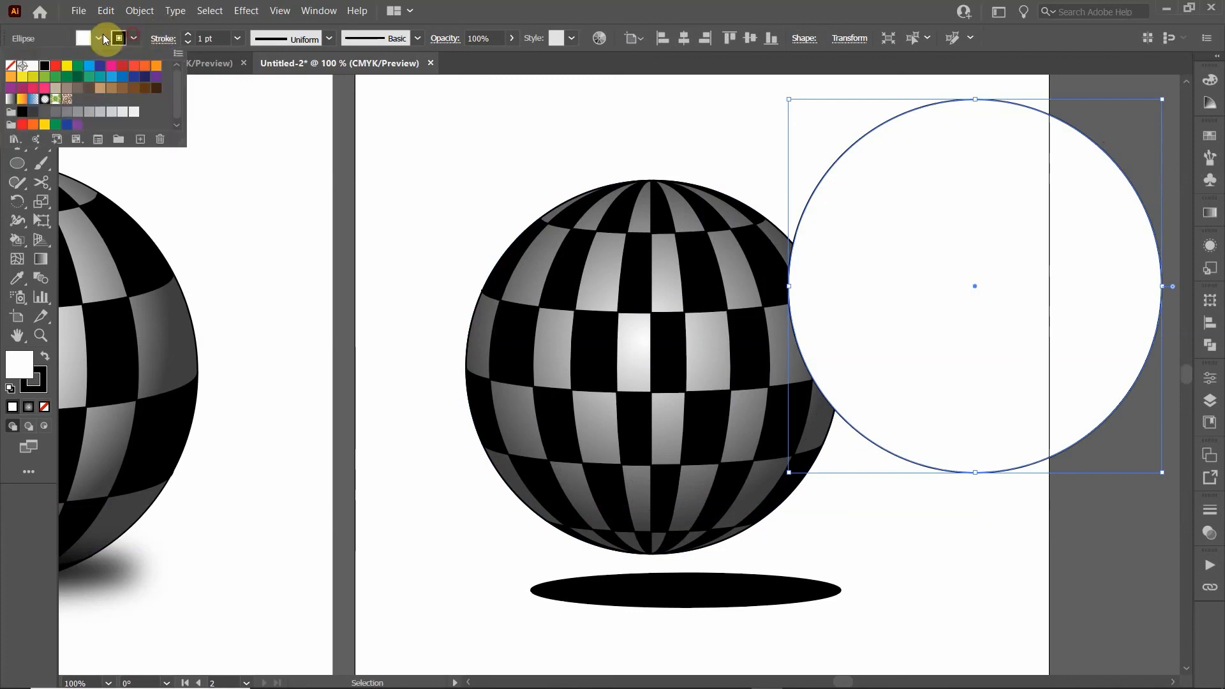
left_click(11, 66)
left_click(45, 50)
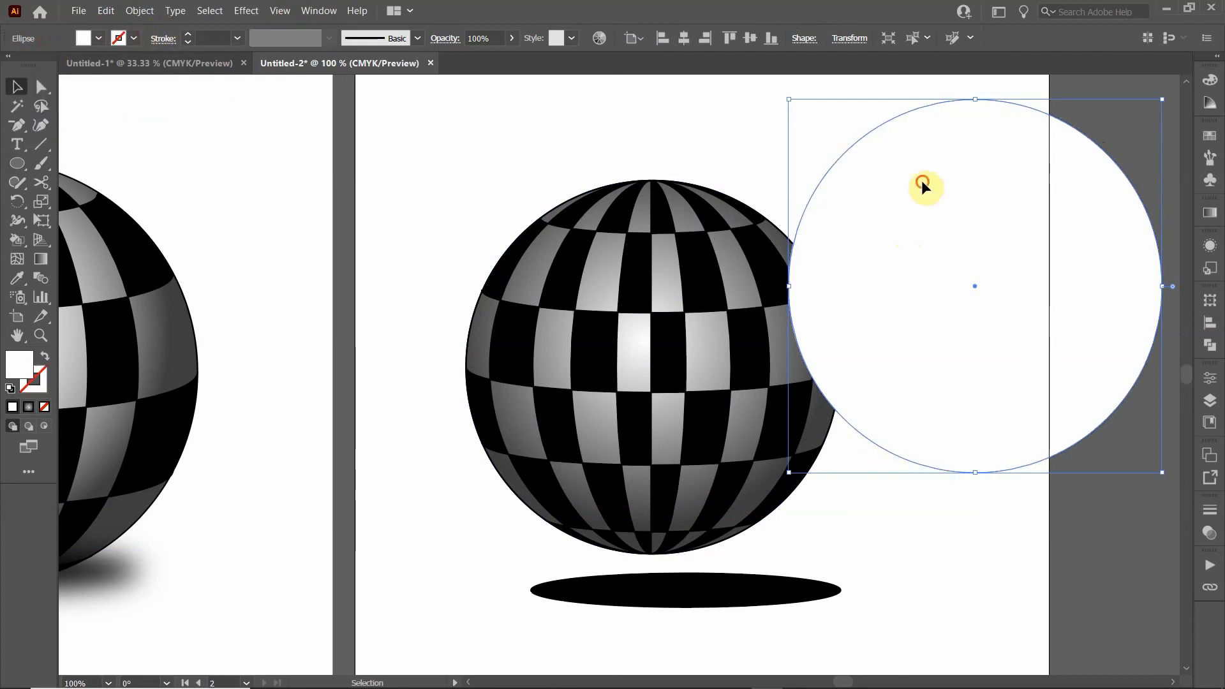
Align the white circle exactly over the checkered sphere and send it to the back as an opaque base
mouse_move(1023, 161)
left_mouse_down()
mouse_move(736, 270)
mouse_move(701, 246)
left_mouse_up()
right_click(644, 234)
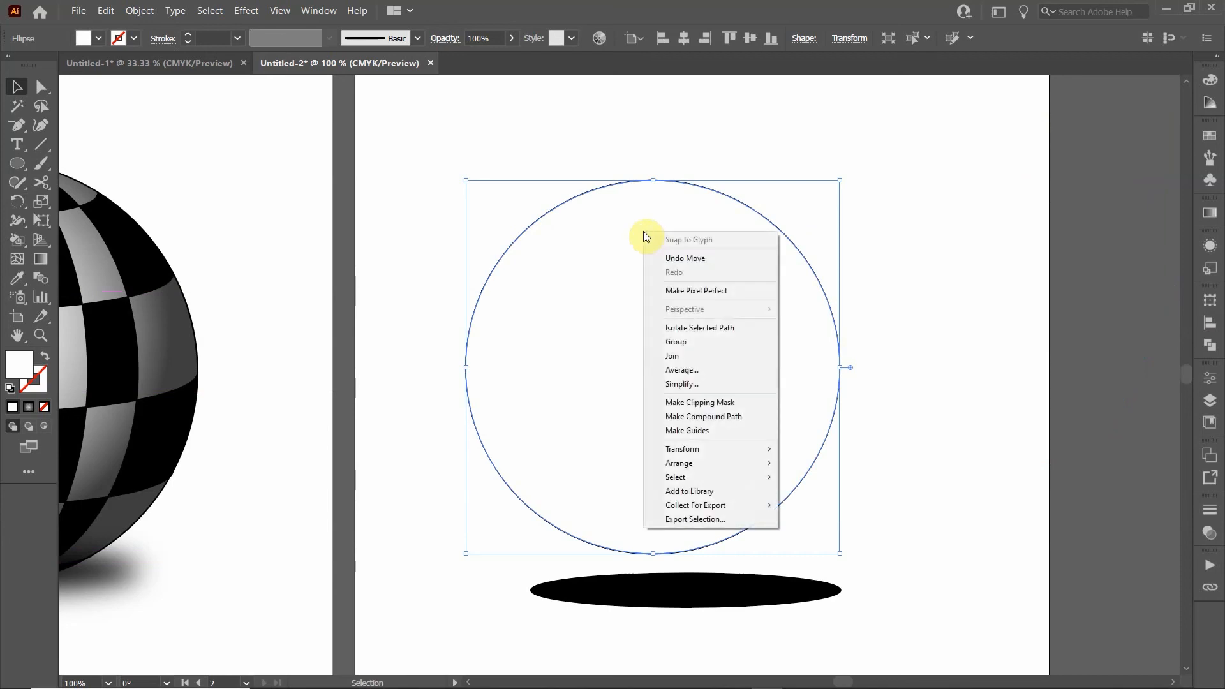
mouse_move(719, 463)
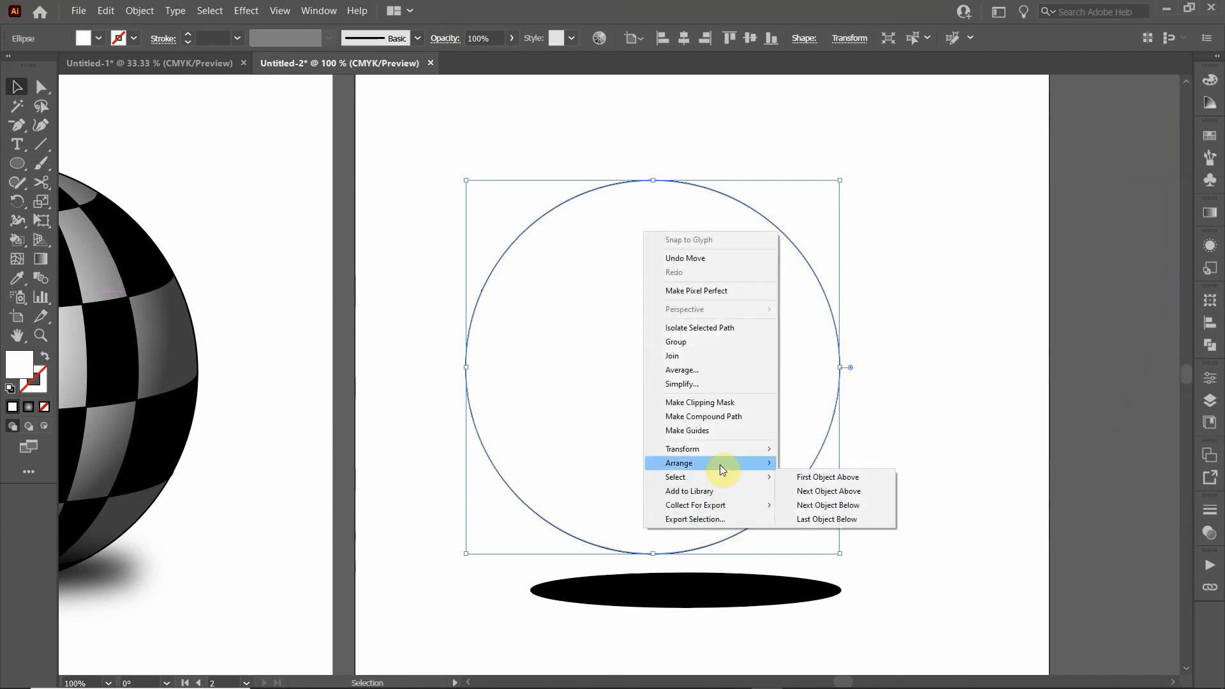
left_click(827, 505)
left_click(971, 449)
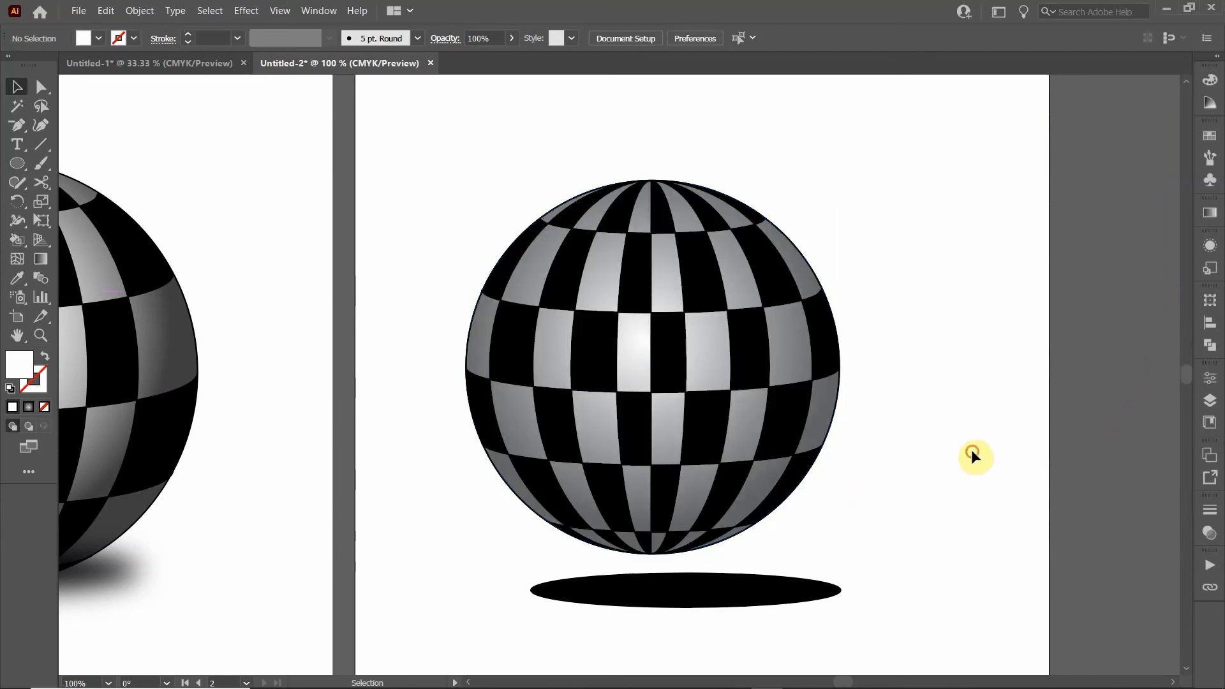
Move the black ellipse up to the sphere's base, offset slightly to the right
left_click(705, 587)
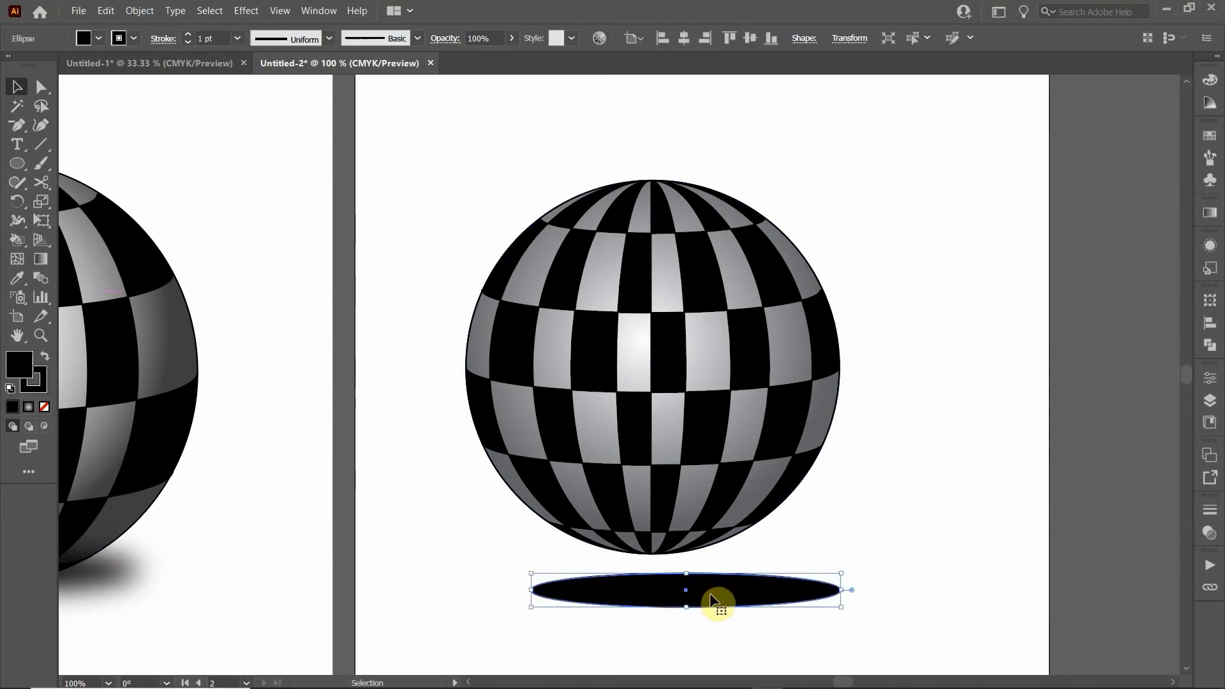
left_click_drag(706, 586, 666, 517)
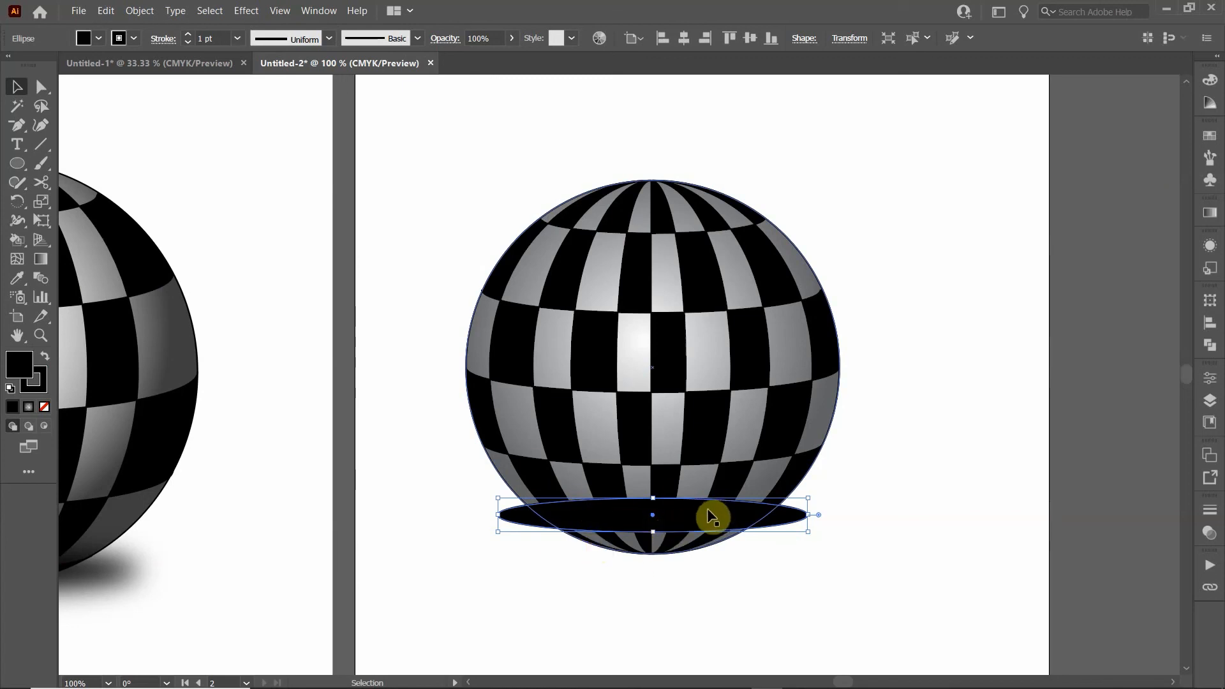
left_click_drag(708, 514, 722, 537)
key("ctrl+z")
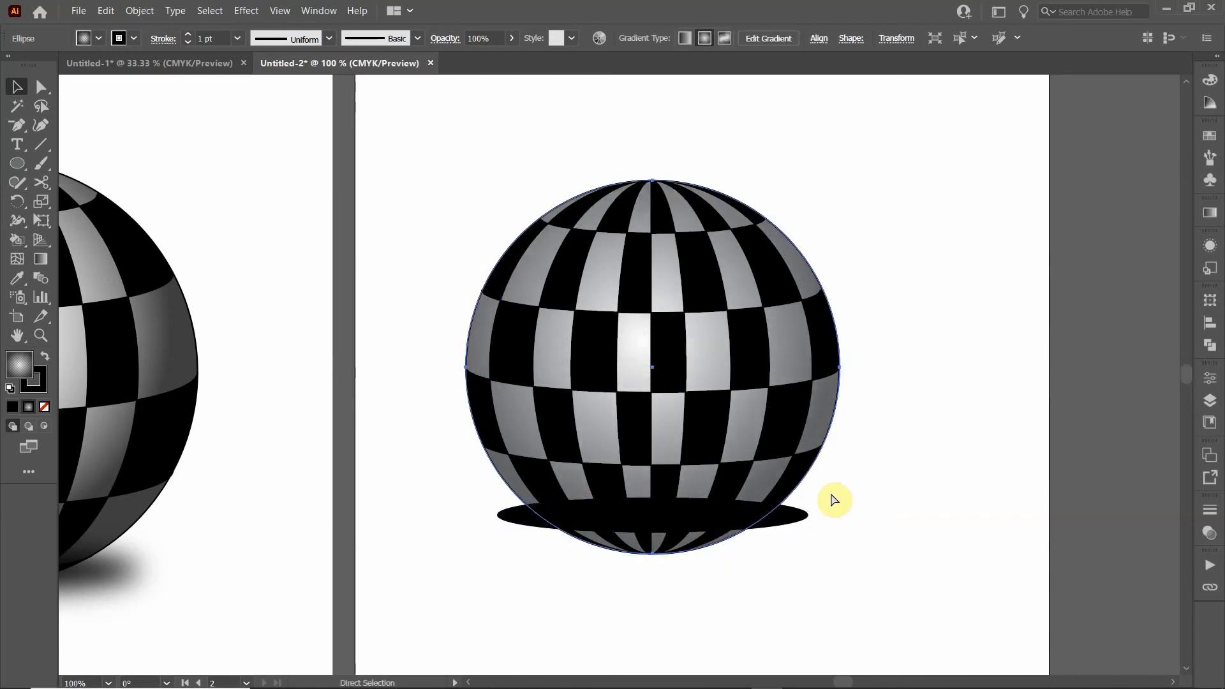
left_click(879, 508)
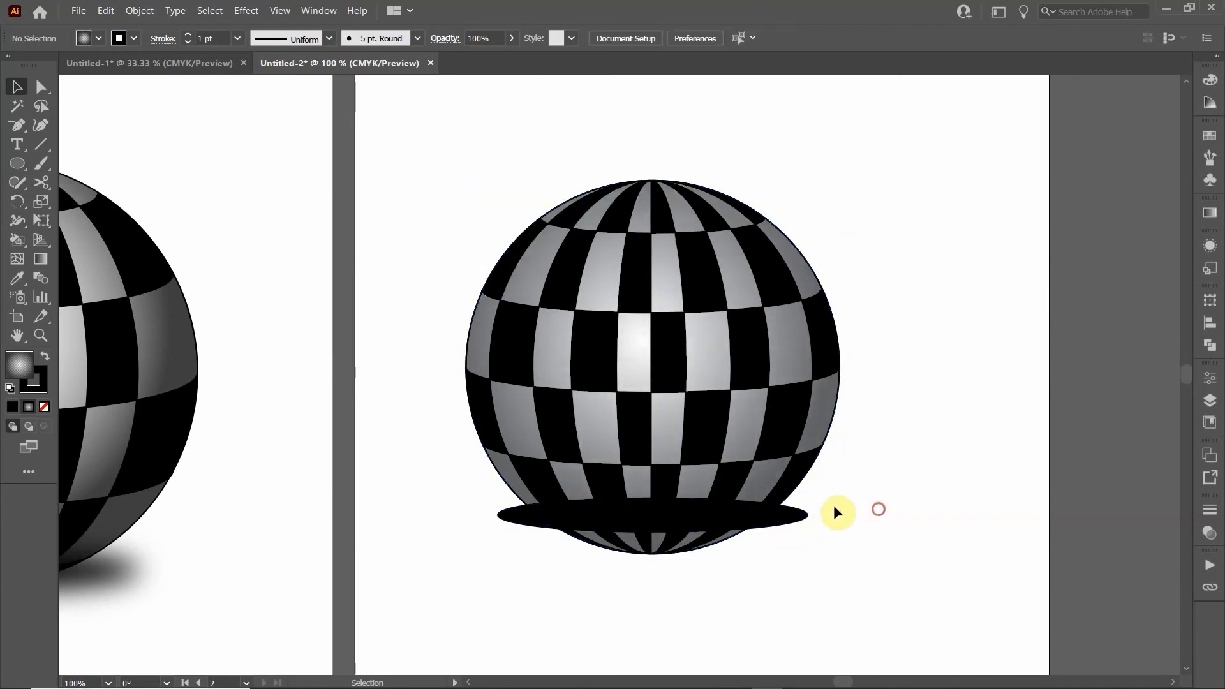
left_click(798, 512)
left_click_drag(798, 523, 817, 544)
Send the black ellipse to the back so that it sits behind the sphere and its white base circle
right_click(765, 543)
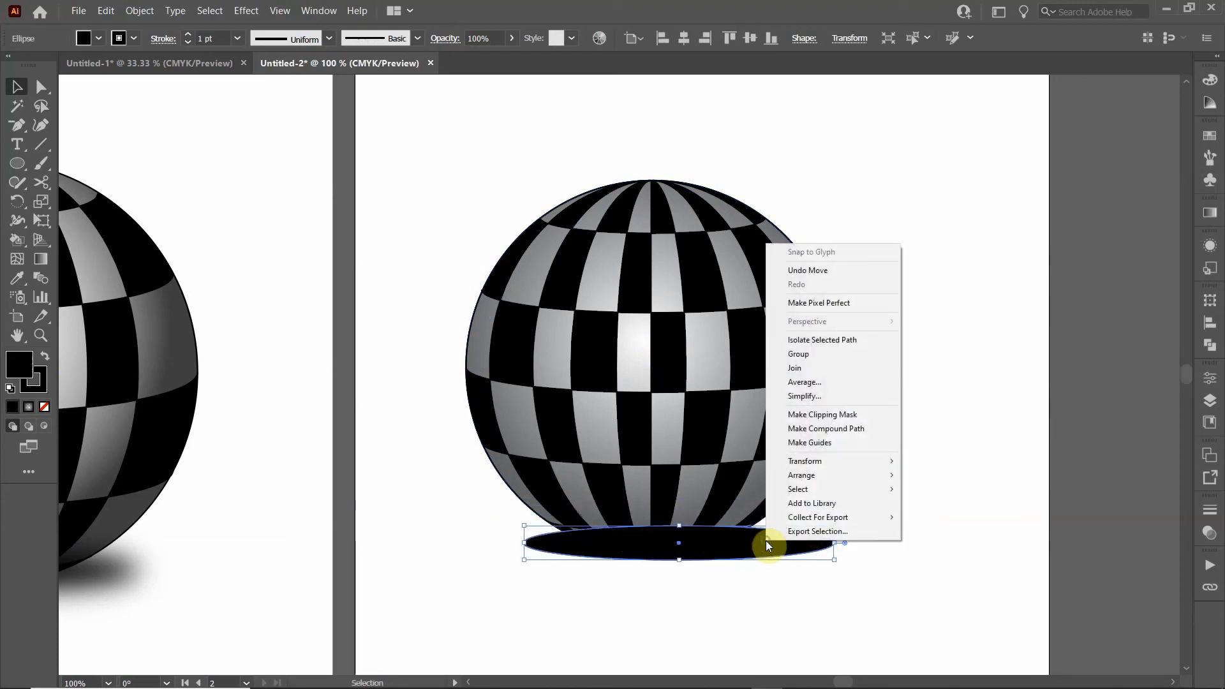
mouse_move(824, 477)
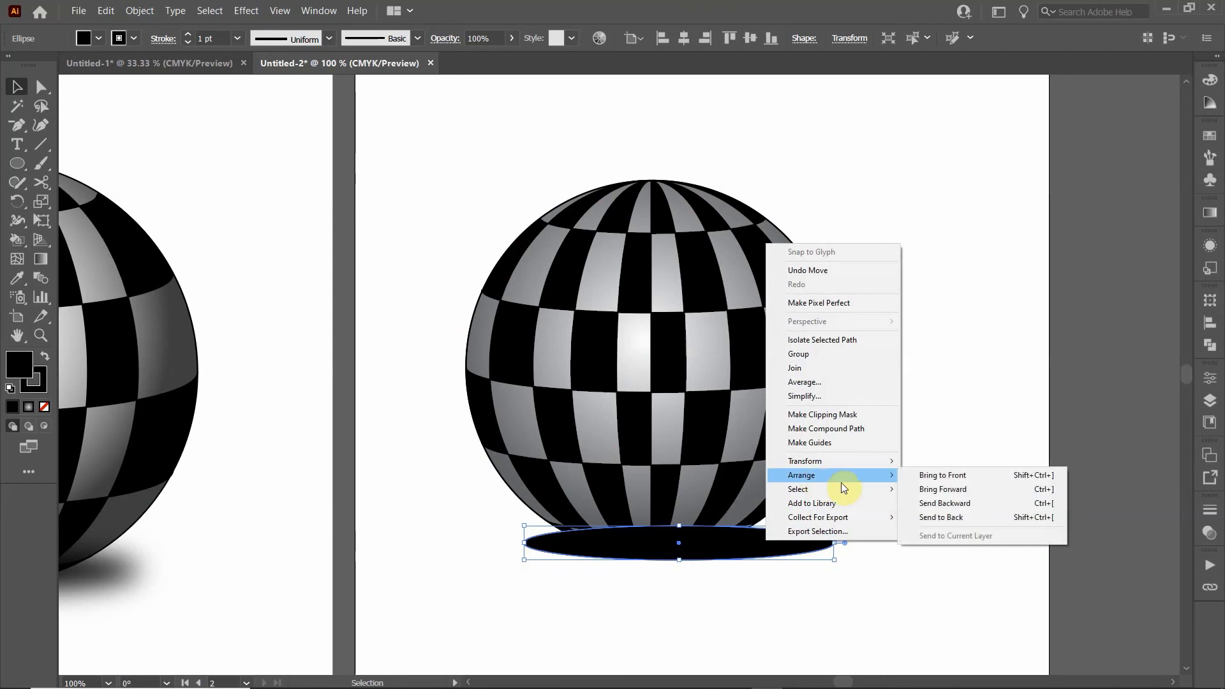
left_click(962, 511)
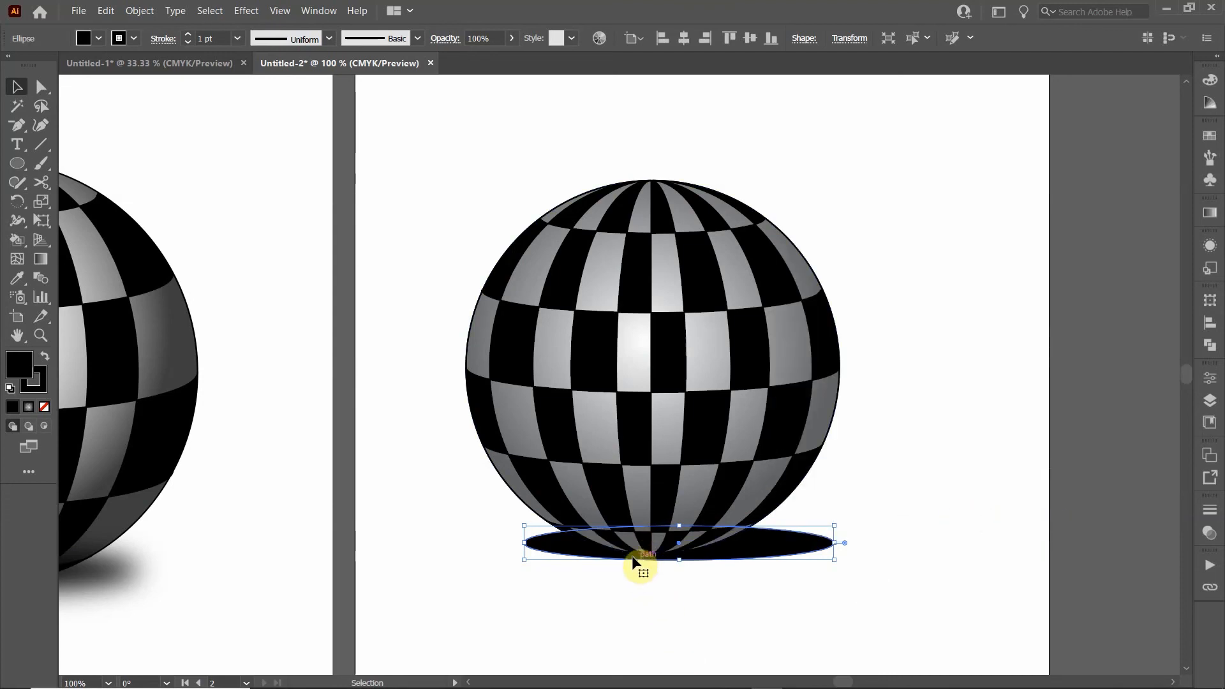
left_click(683, 603)
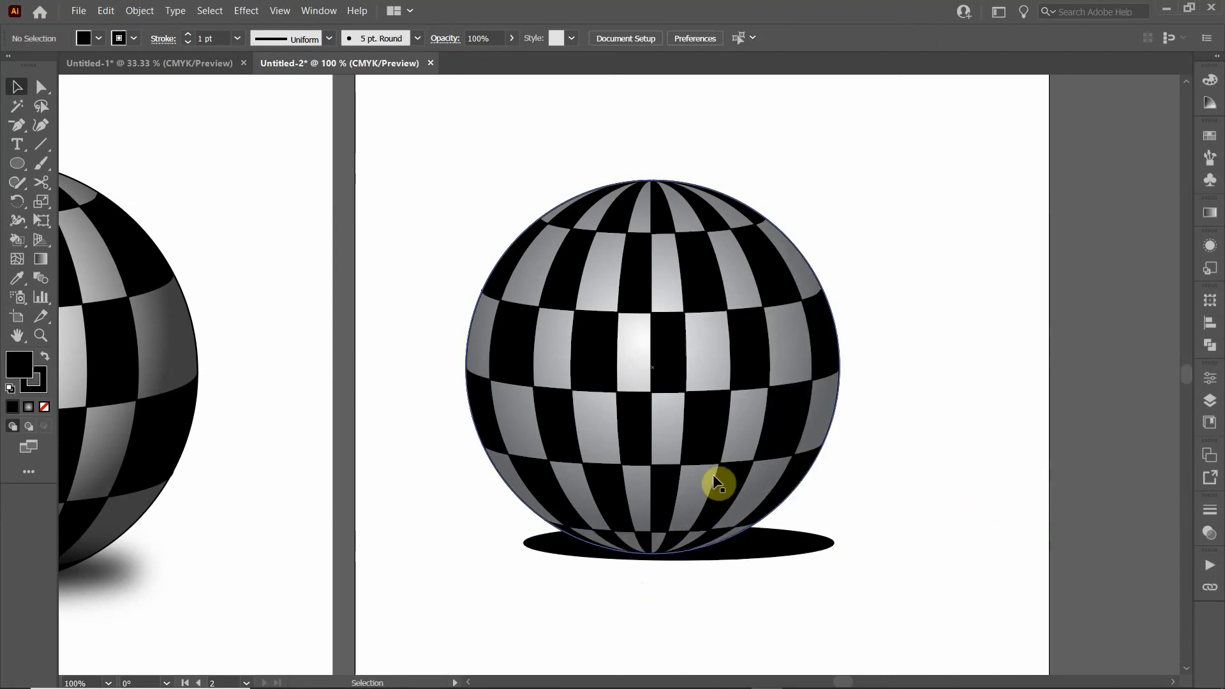
Narrow the shadow ellipse and place it slightly right of centre under the sphere's base
left_click_drag(760, 539, 768, 542)
left_click_drag(841, 528, 783, 534)
left_click_drag(727, 560, 757, 550)
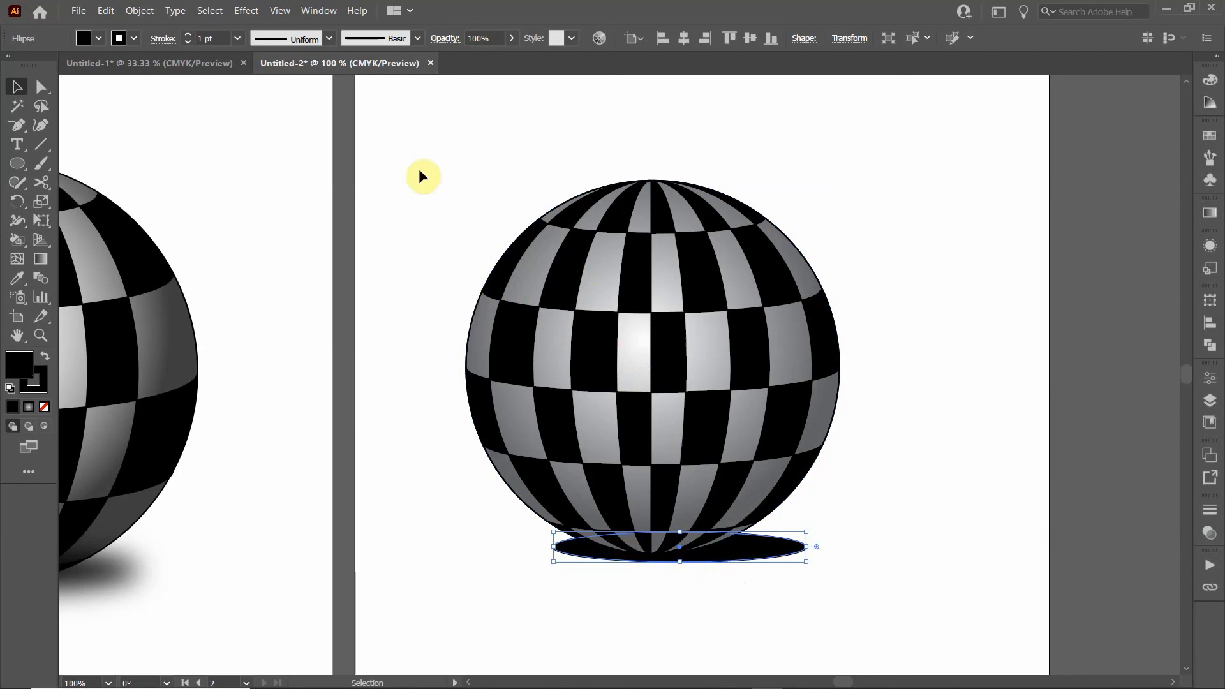
Apply a Gaussian Blur with a radius of about 40 pixels to the shadow ellipse
left_click(250, 12)
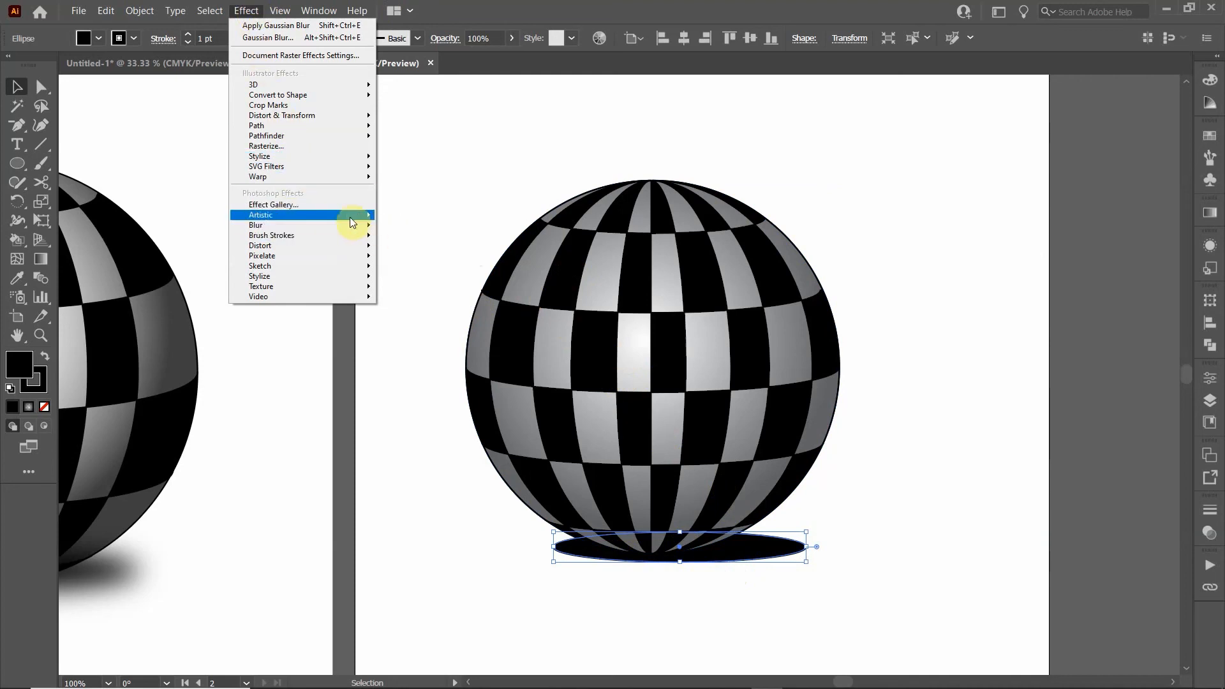
mouse_move(360, 228)
left_click(419, 228)
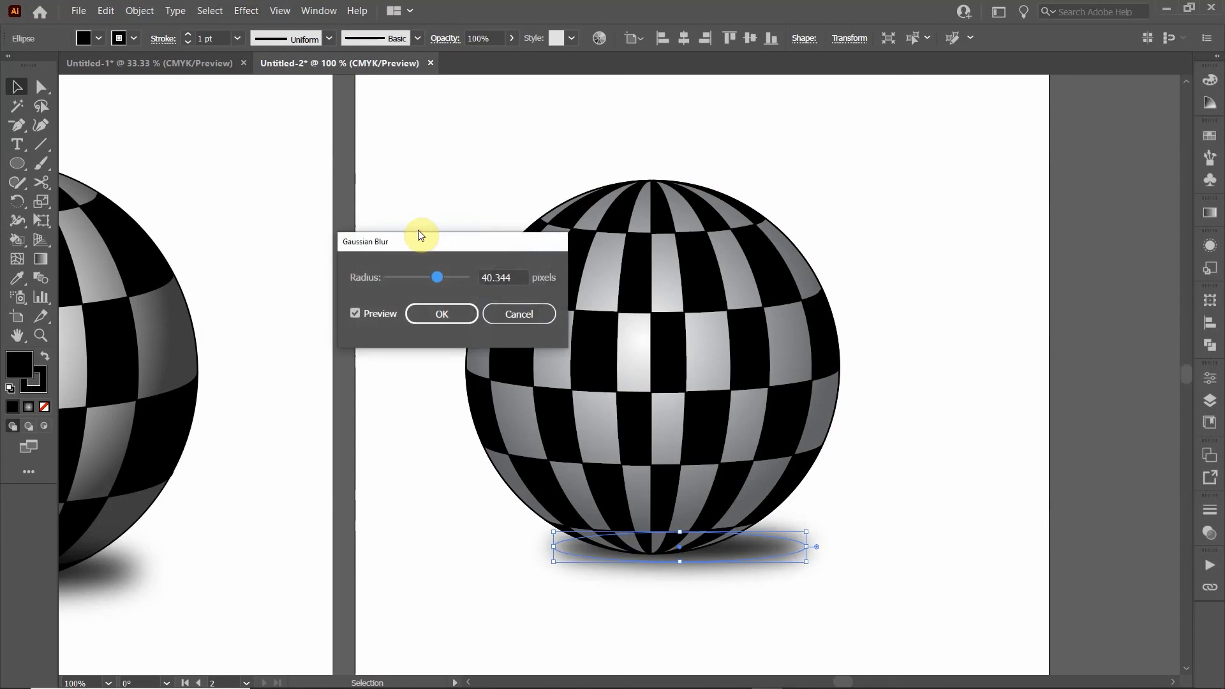
mouse_move(436, 279)
left_mouse_down()
mouse_move(413, 273)
mouse_move(448, 278)
mouse_move(434, 277)
left_mouse_up()
left_click(468, 315)
left_click(464, 197)
scroll(391, 228, "down", 3)
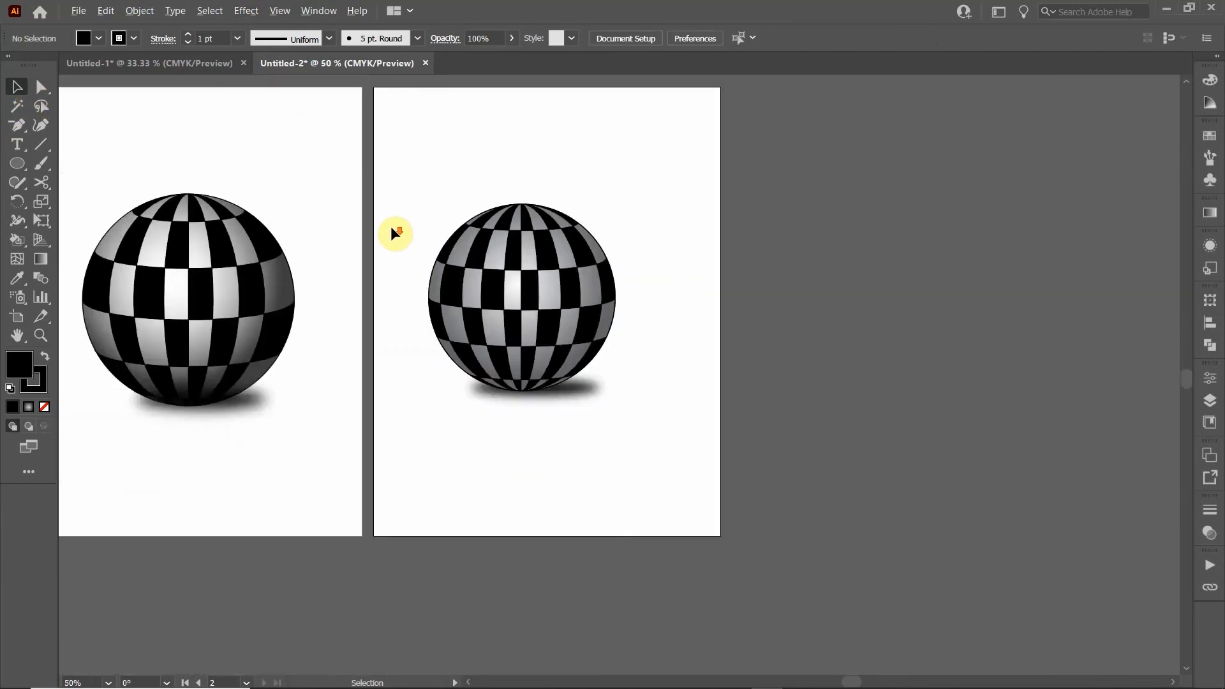
scroll(390, 204, "up", 1)
key("space")
left_click_drag(399, 177, 476, 204)
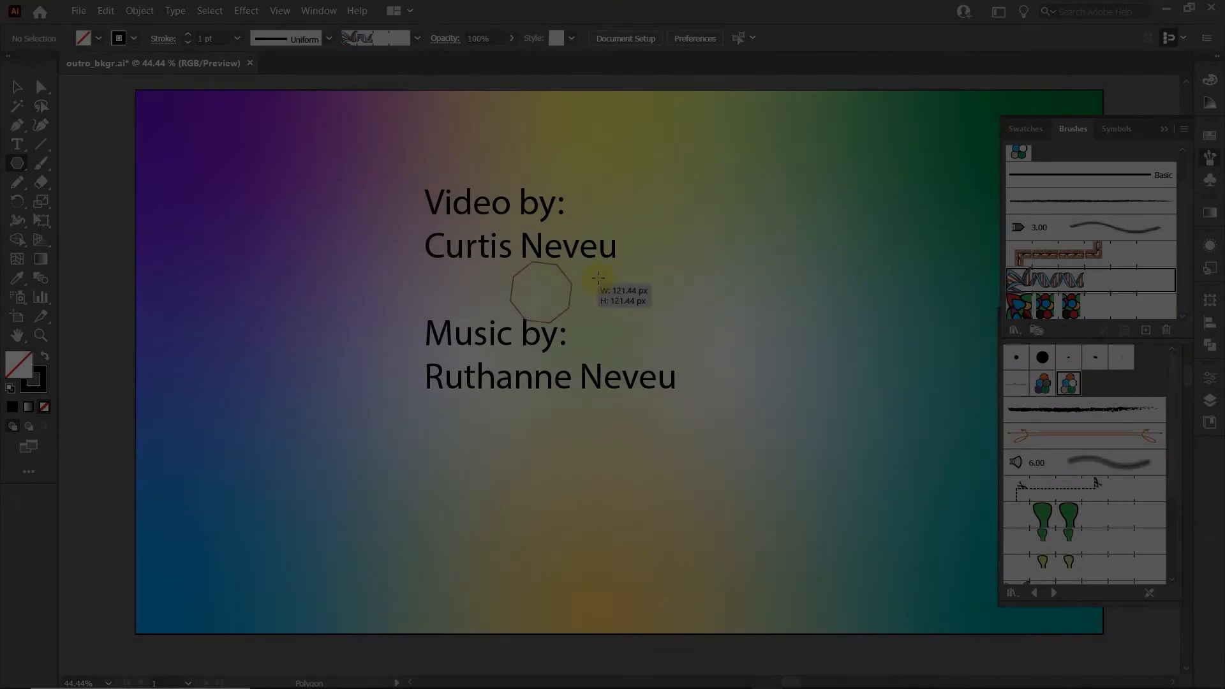
Draw a large octagon with the DNA strand pattern brush around the credits text in the outro_bkgr.ai document
mouse_move(539, 284)
left_mouse_down()
mouse_move(671, 245)
mouse_move(705, 205)
mouse_move(726, 220)
left_mouse_up()
left_click(1095, 279)
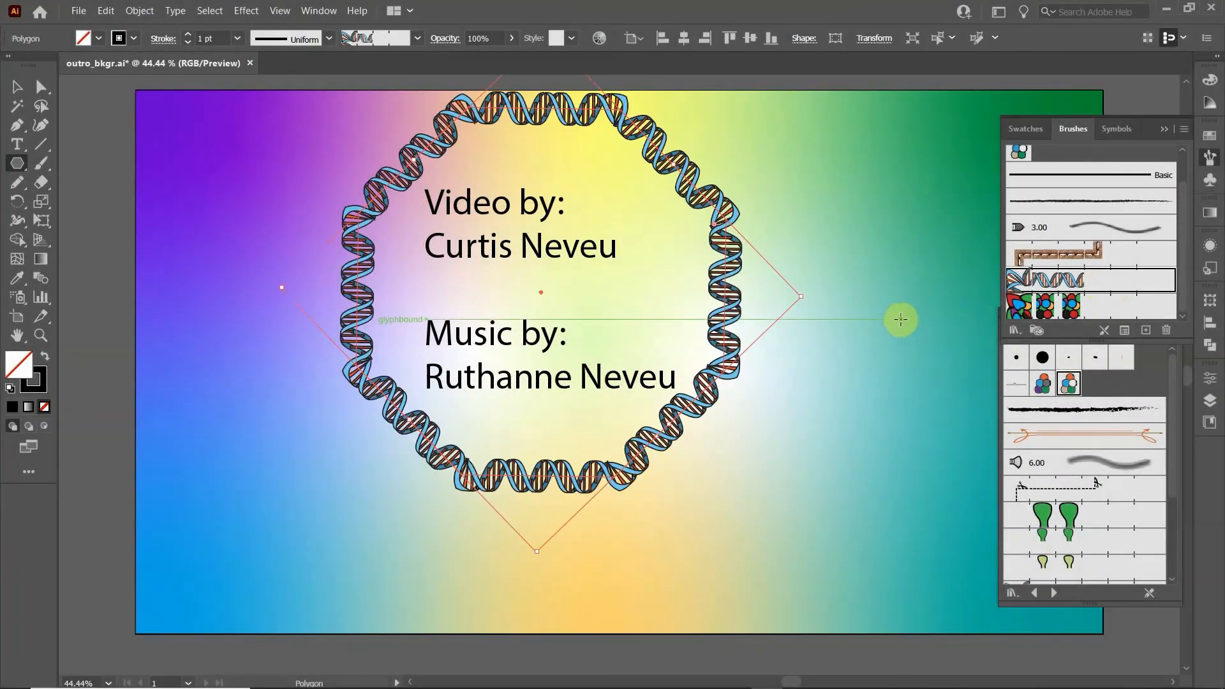